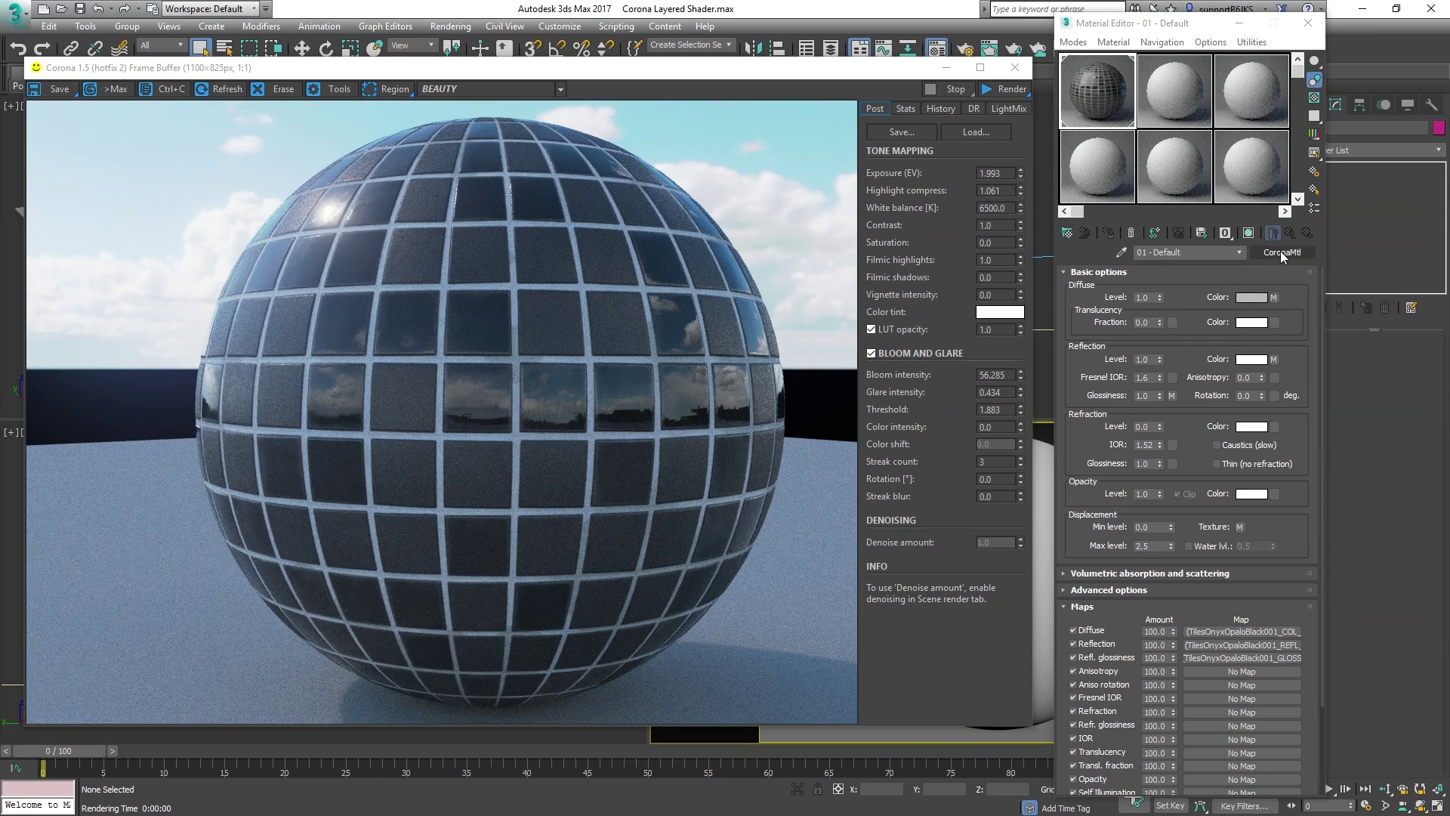
Rename the tile material as Tiles and convert it to a CoronaLayeredMtl, keeping the old material as a sub-material.
left_click(1177, 251)
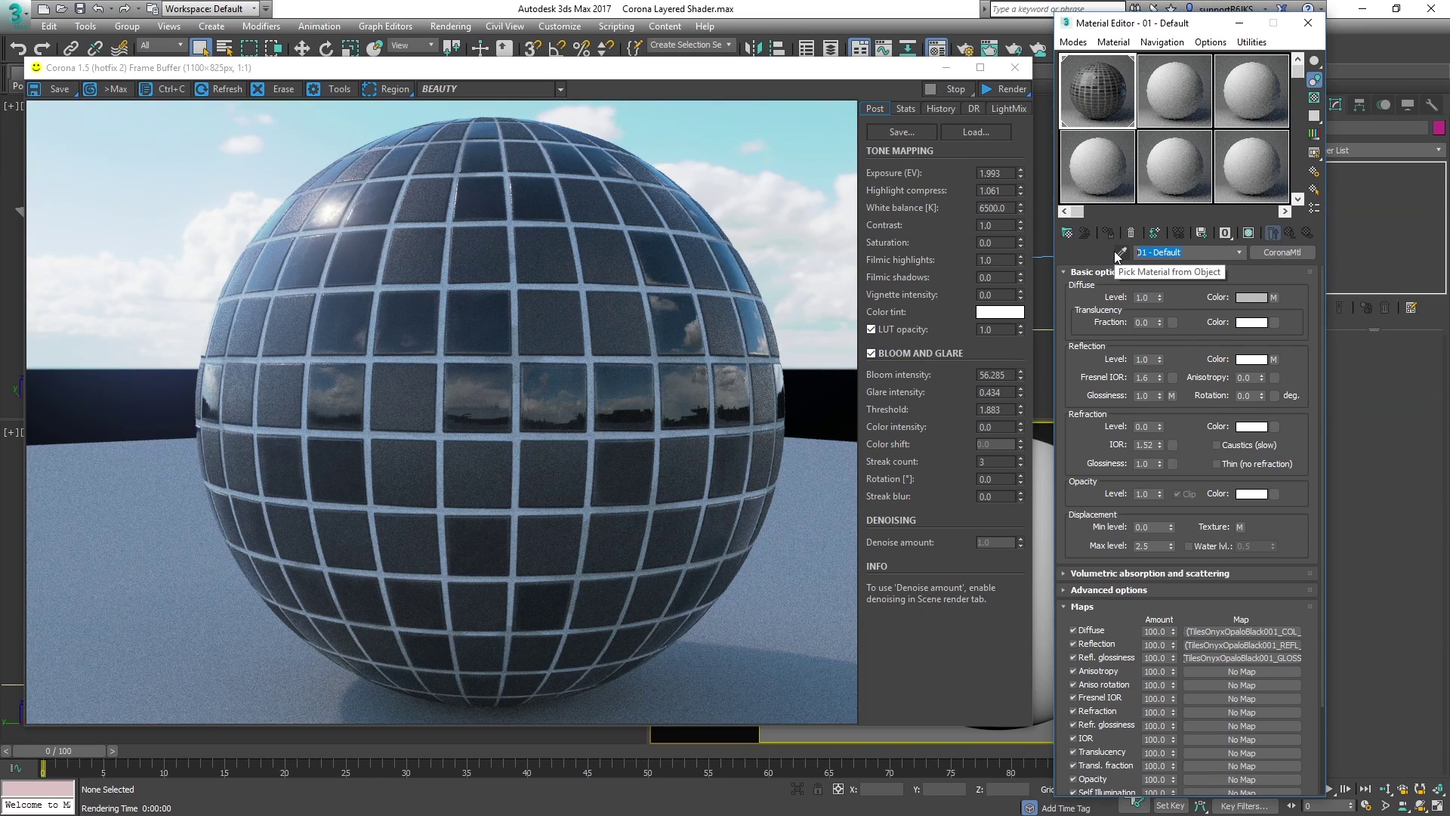
type("Tiles")
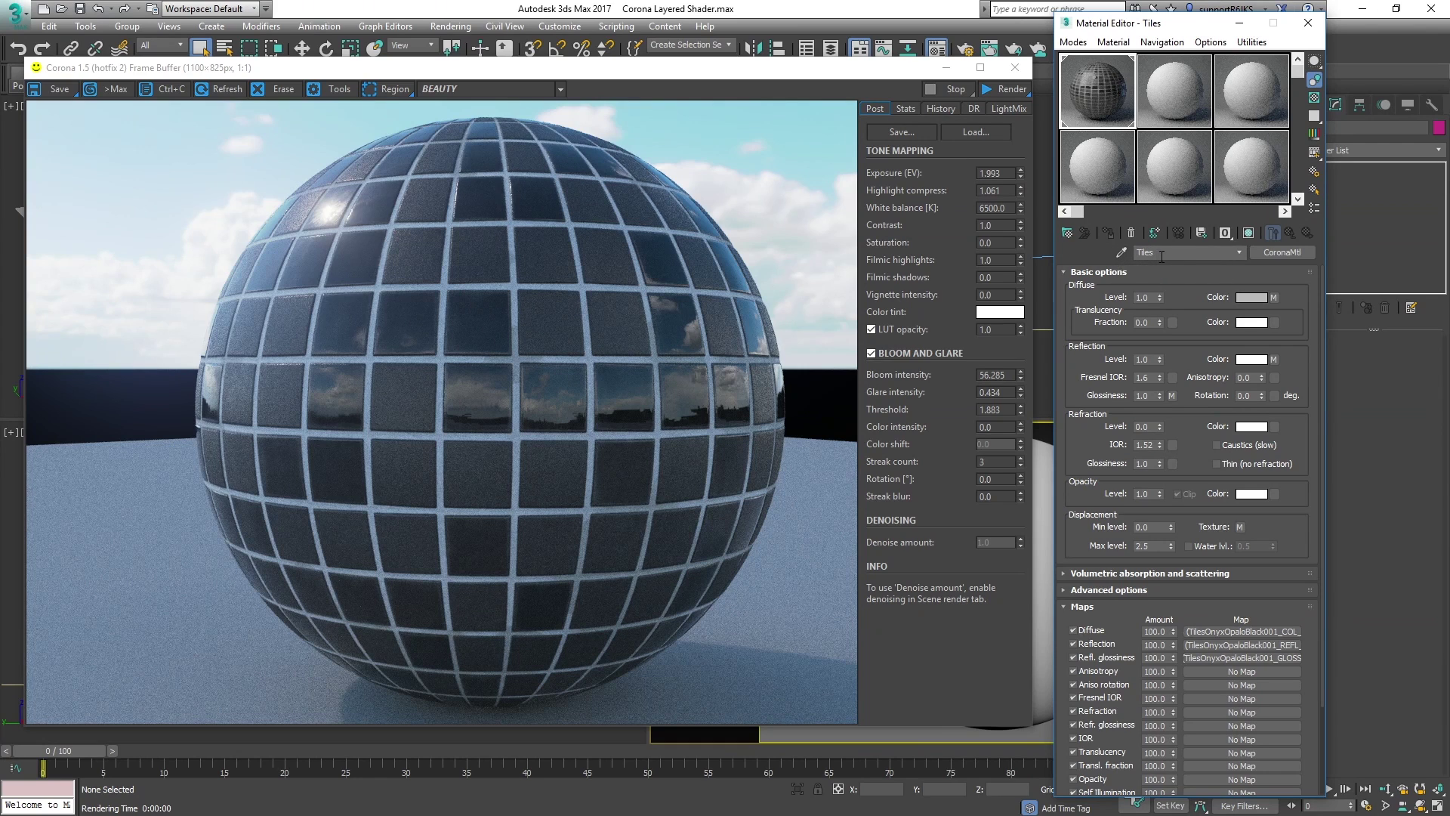
left_click(1294, 253)
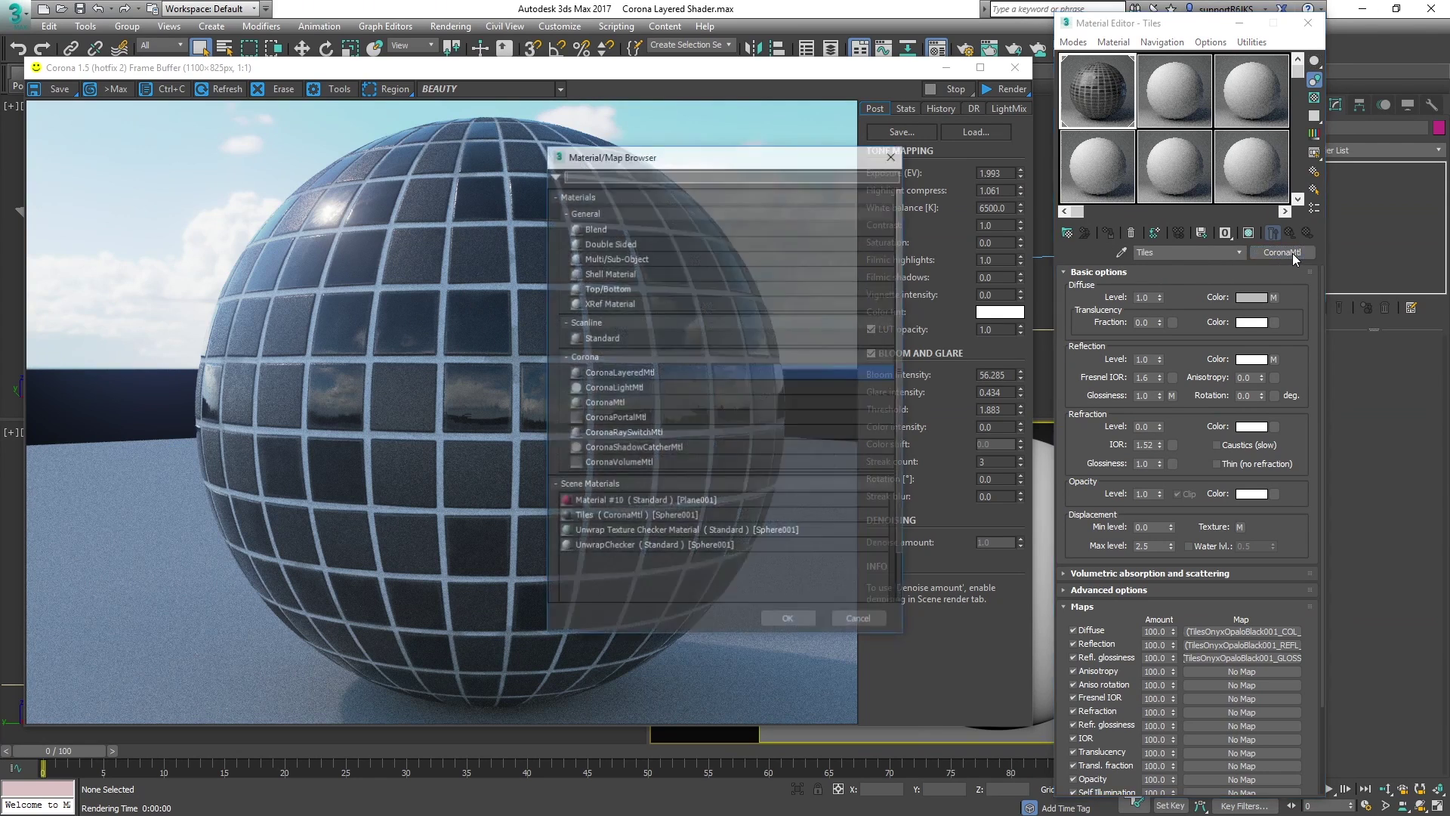
double_click(632, 372)
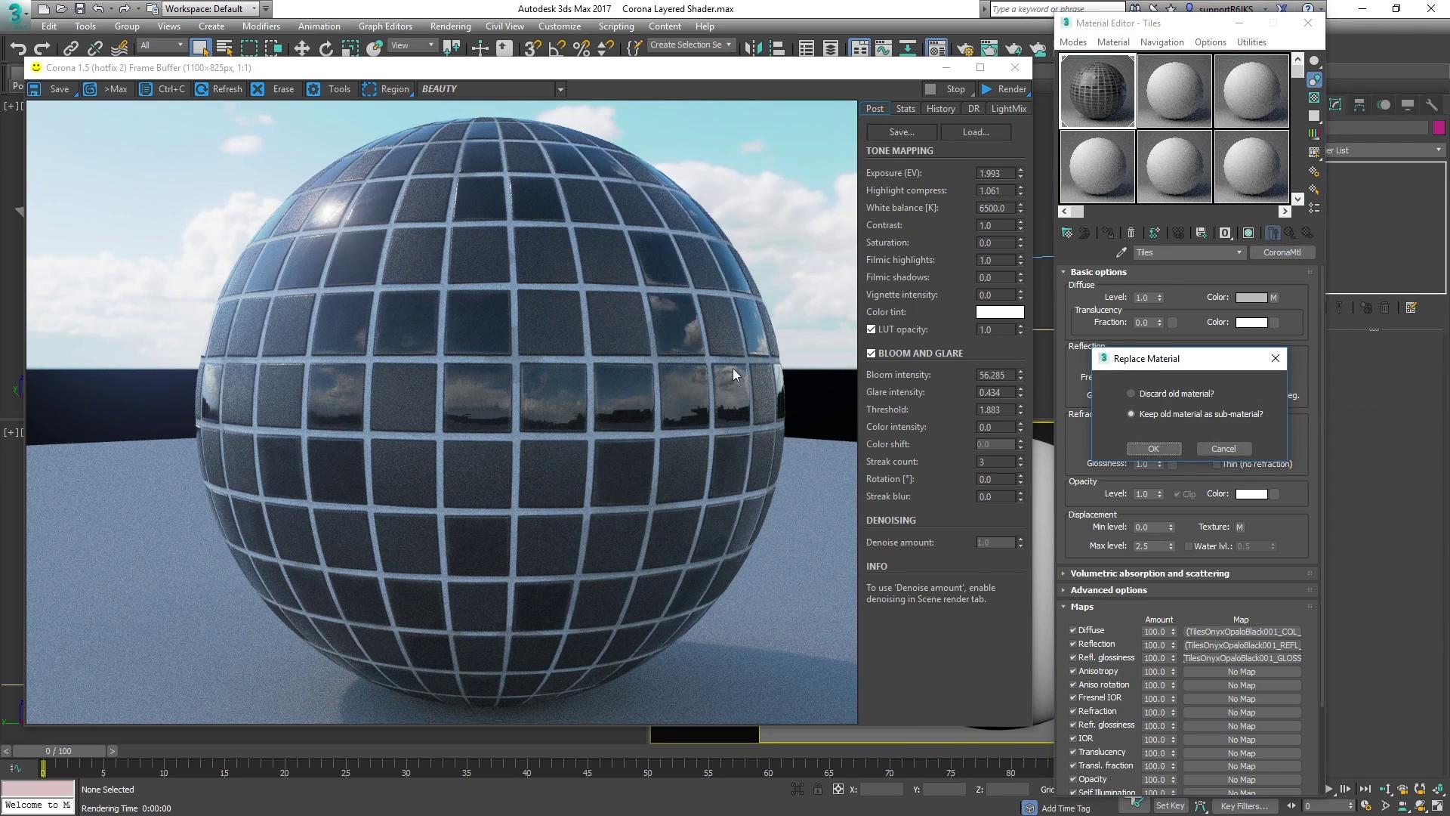
left_click(1153, 448)
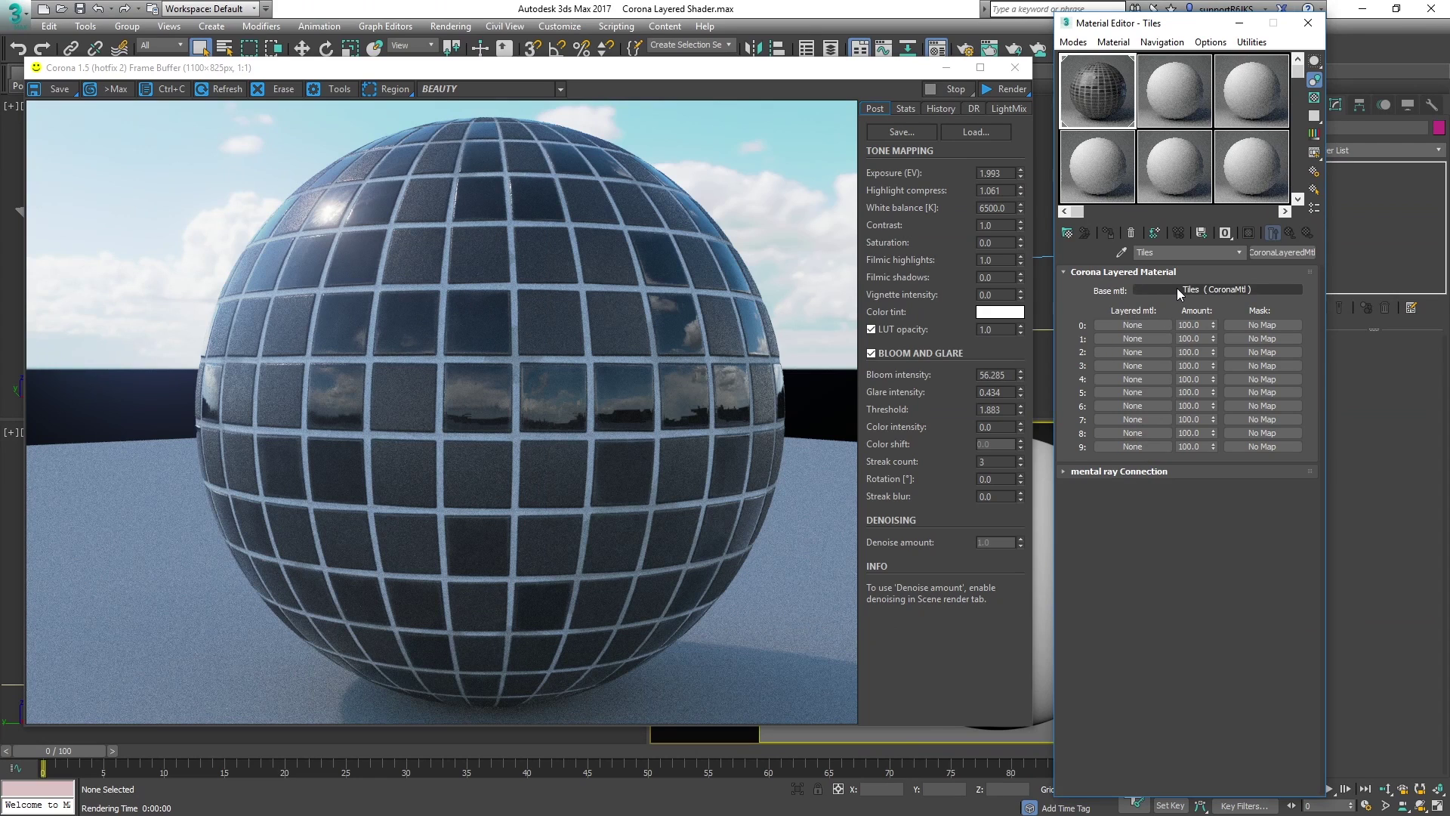
Add a CoronaMtl as layer 0 of the layered material and name it Residue.
left_click(1127, 323)
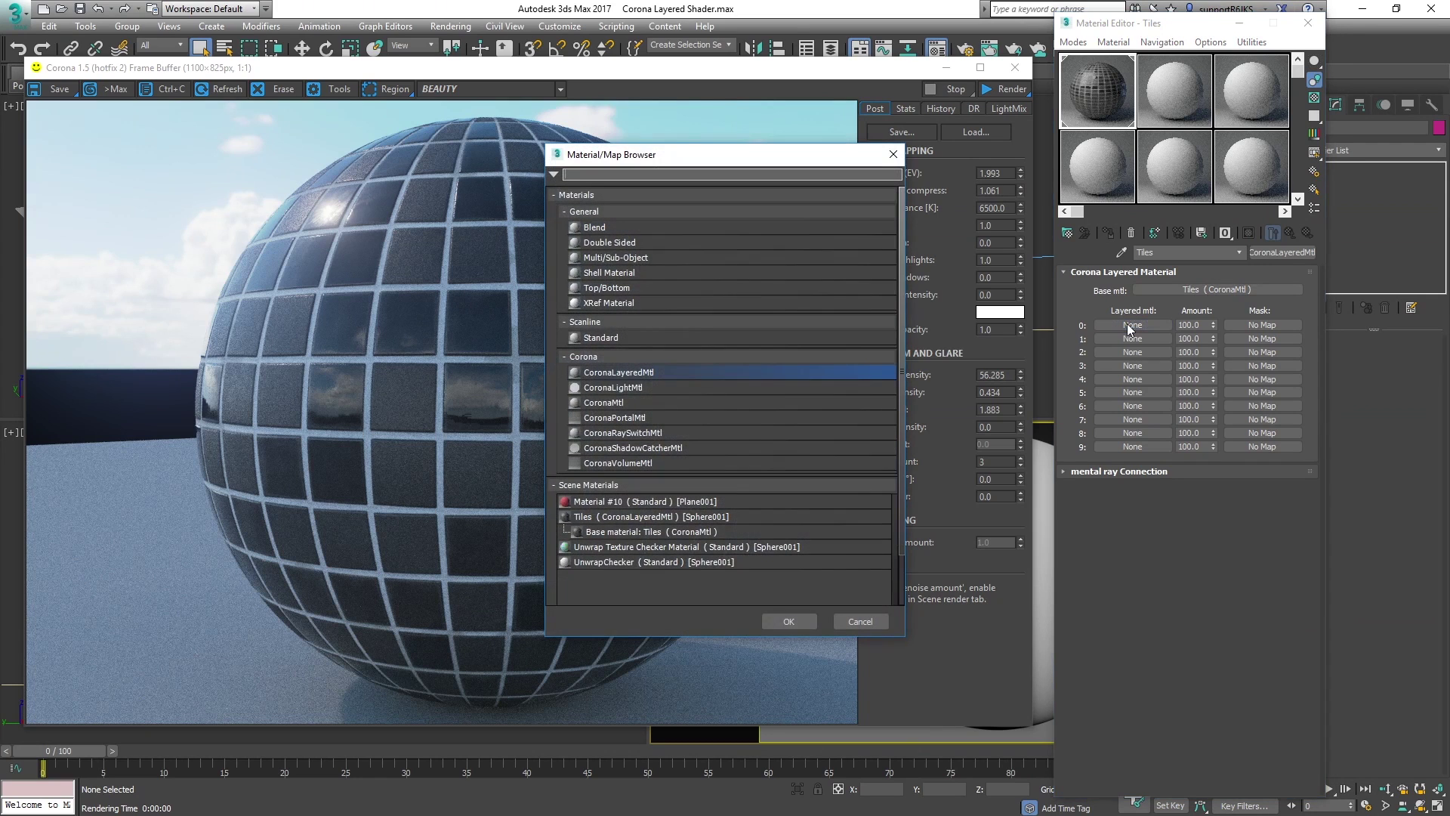
left_click(605, 402)
double_click(605, 401)
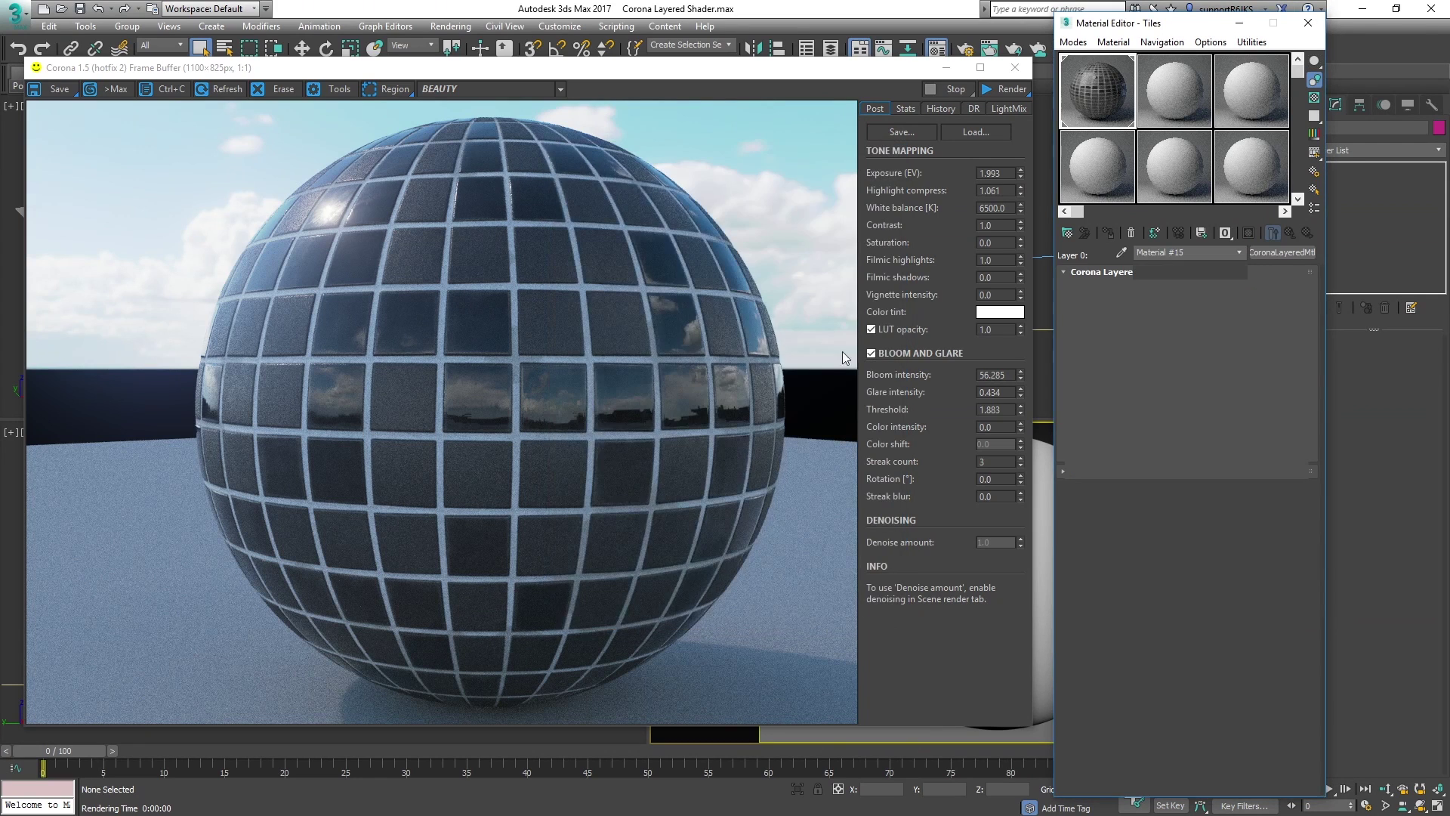
left_click(1190, 253)
type("Residue")
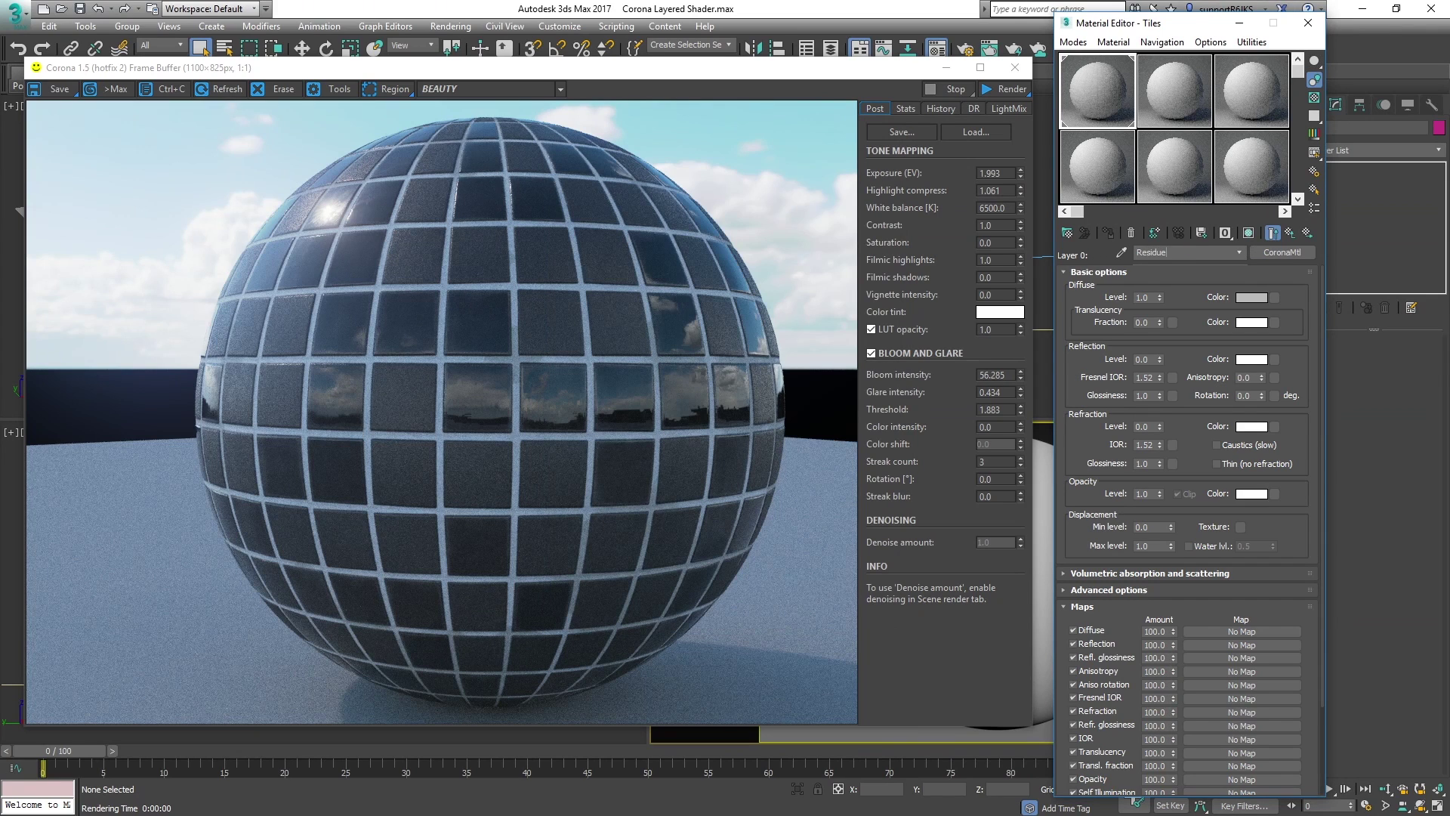
Load the StainsLiquidGeneric002_OVERLAY_VAR2_6K bitmap as Residue's diffuse map and render the scene from the layered material level.
left_click(1274, 298)
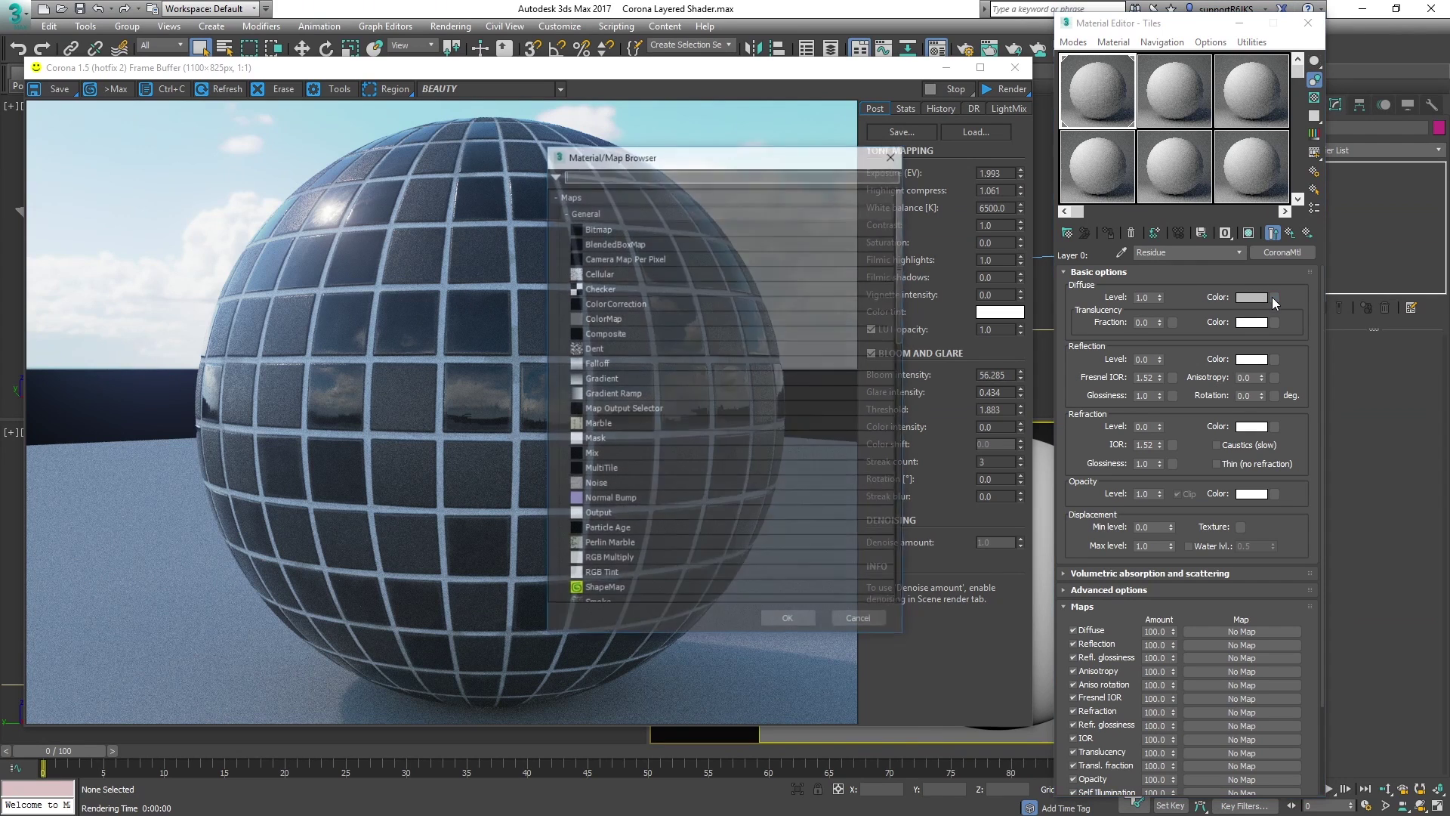
double_click(598, 228)
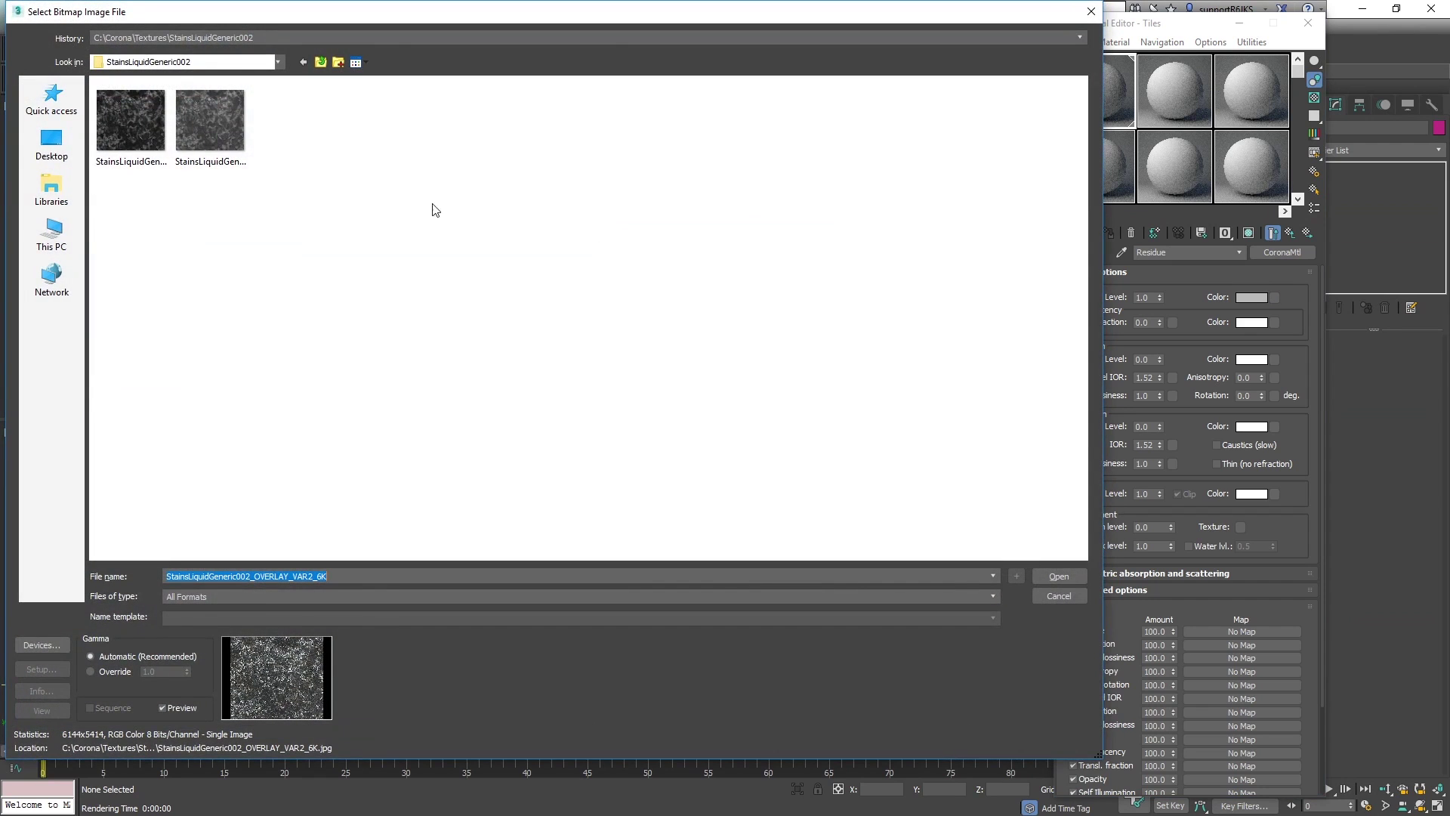
left_click(200, 130)
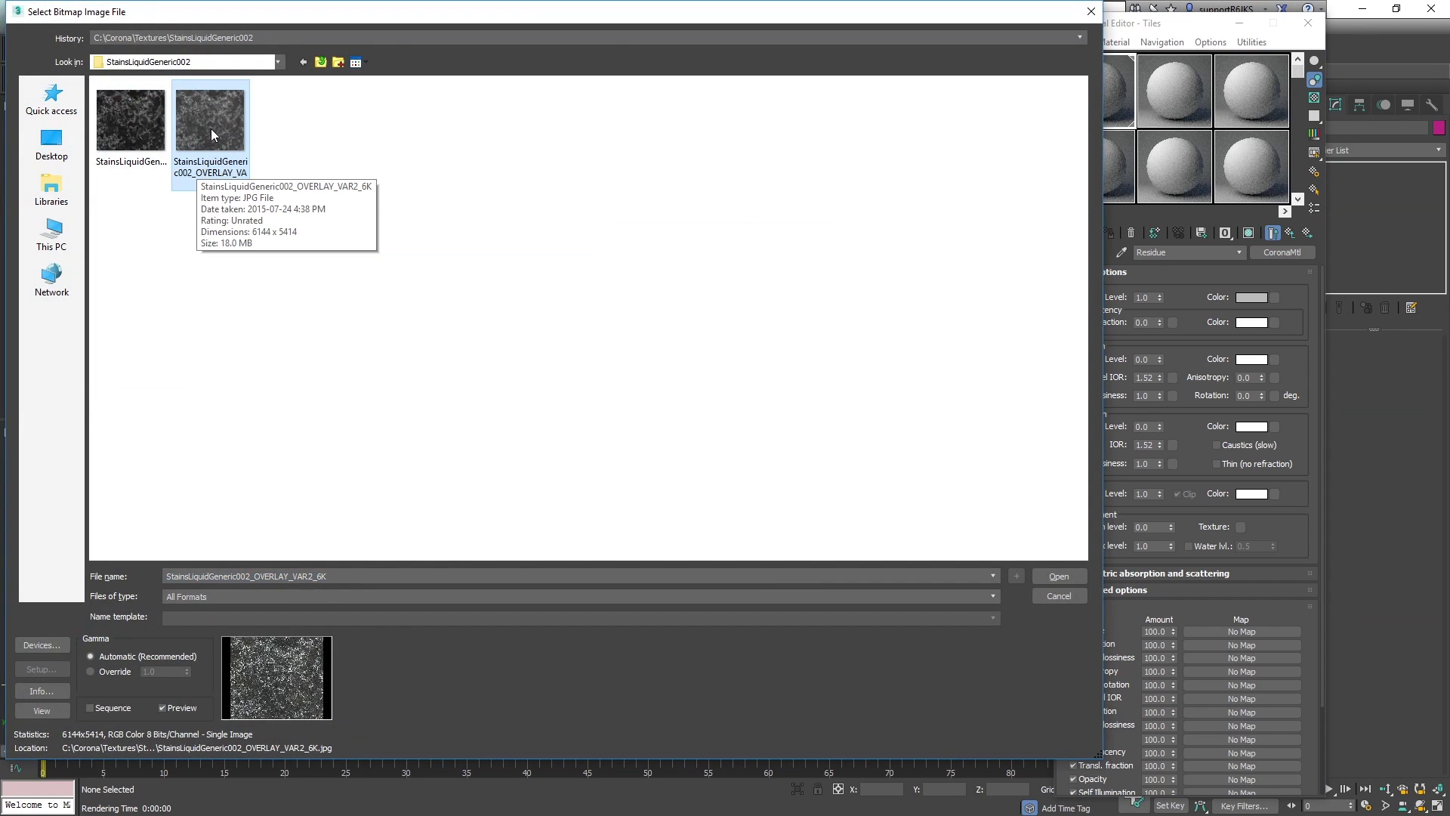
double_click(211, 129)
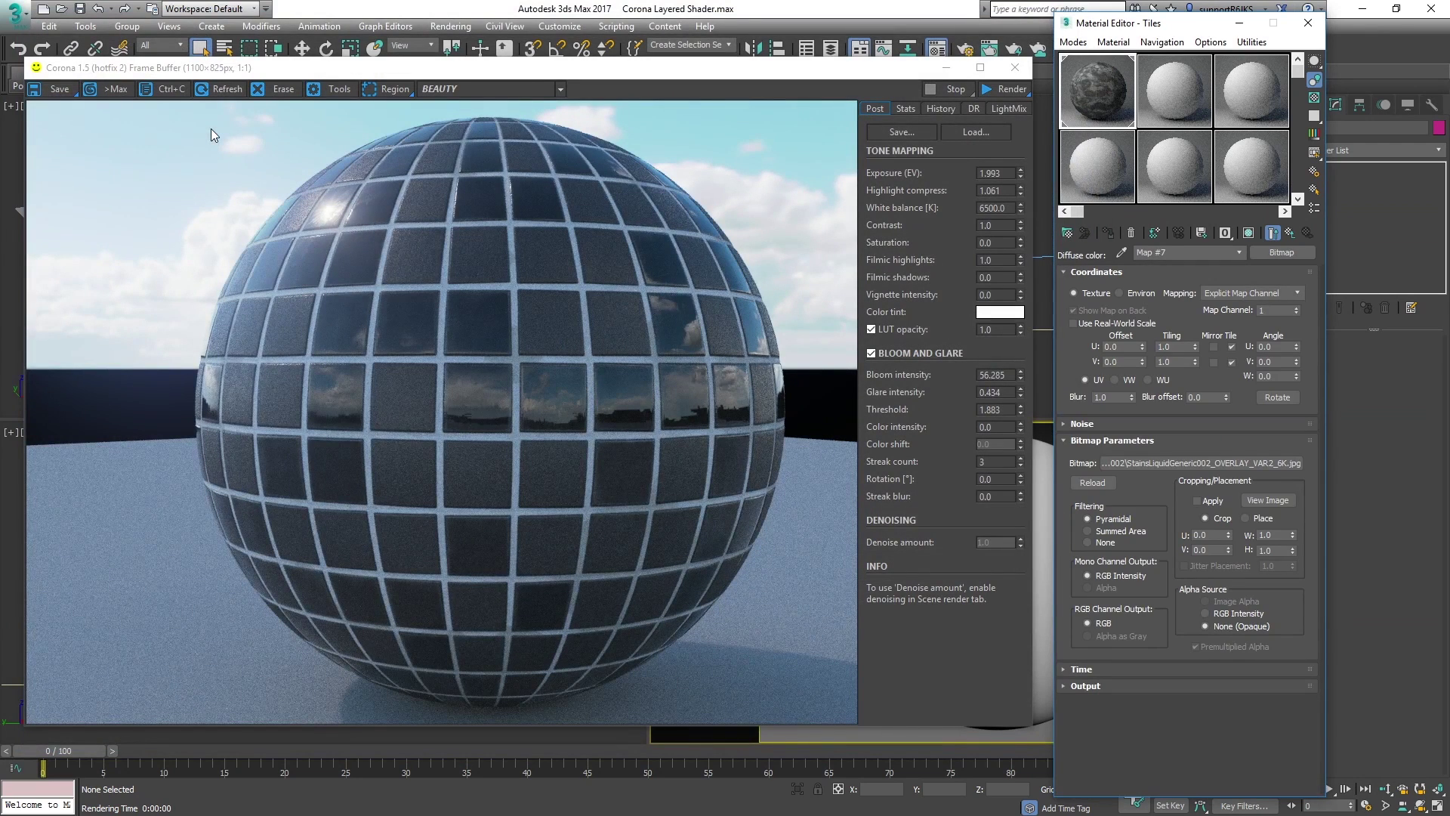
left_click(1291, 232)
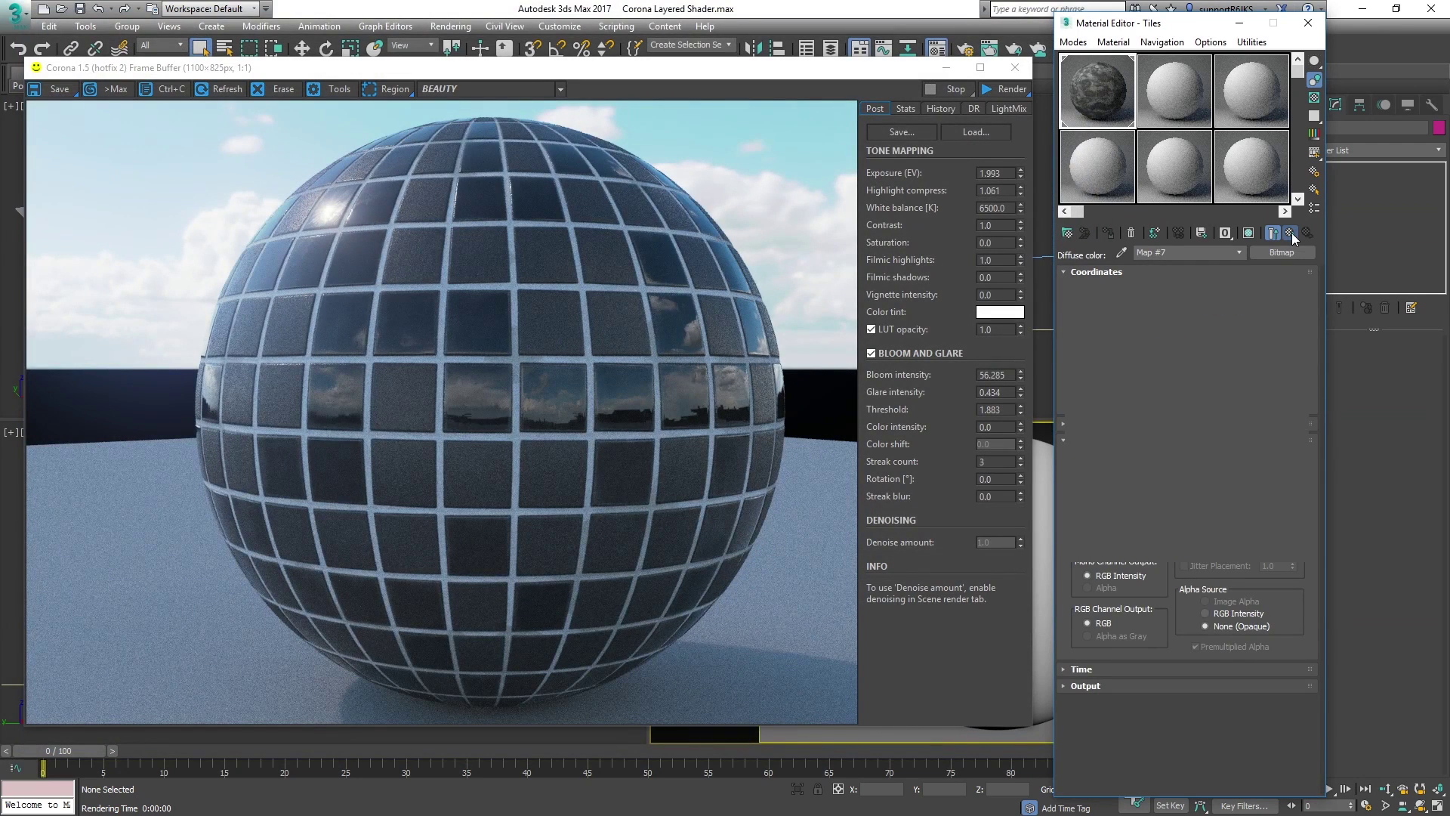
left_click(1291, 233)
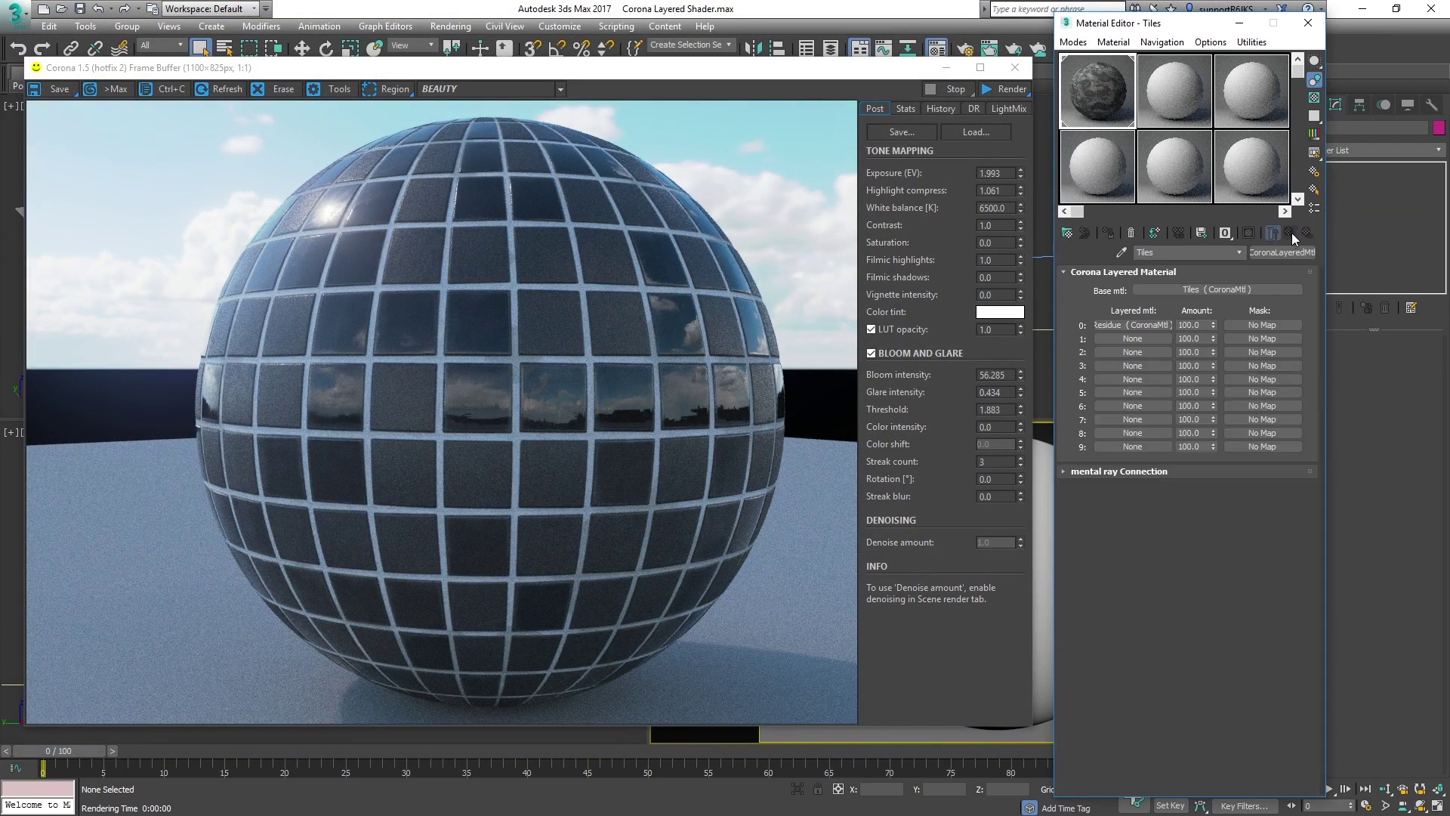
left_click(1005, 90)
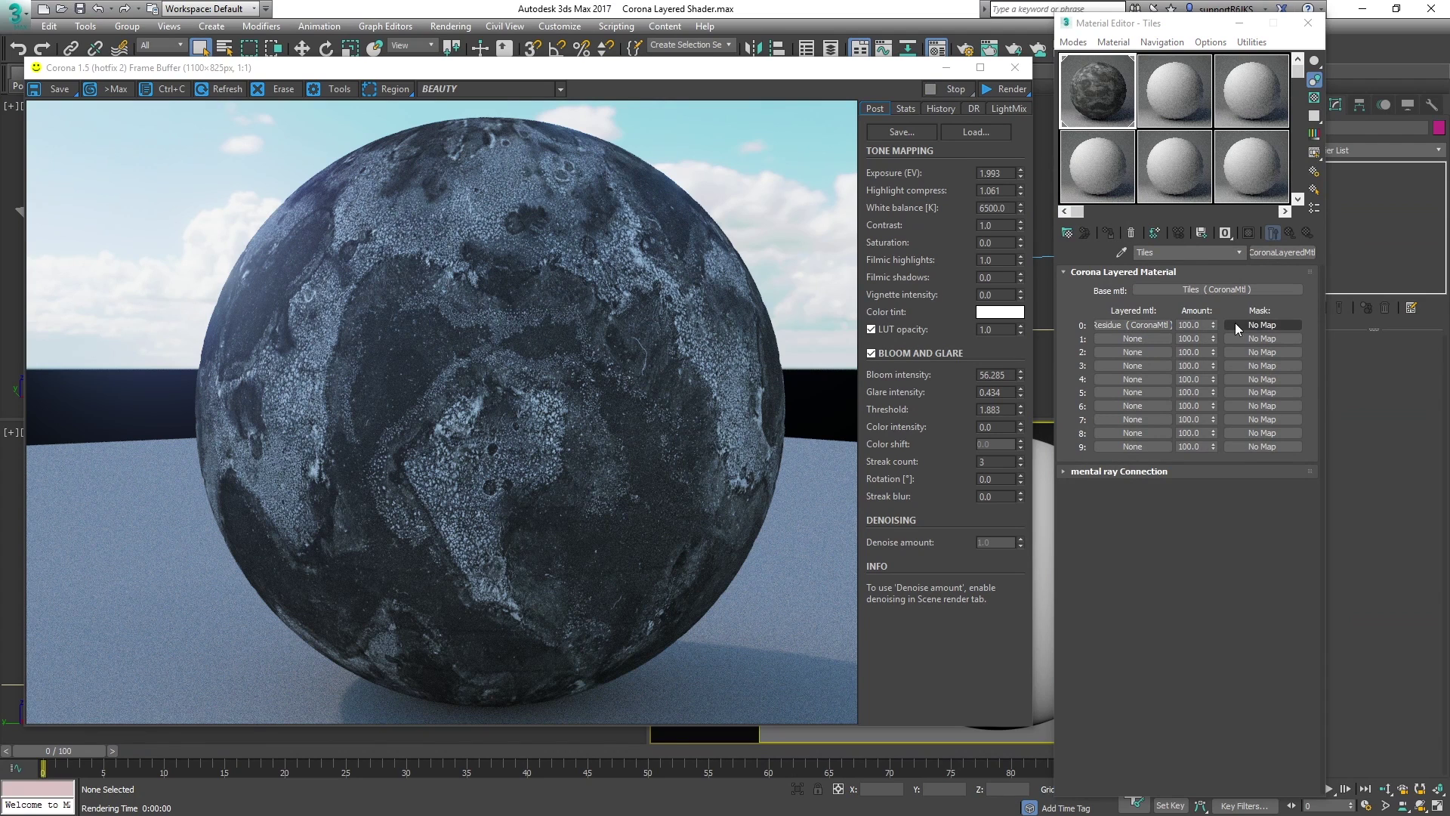
Mask layer 0 with the StainsLiquidGeneric002_OVERLAY_VAR2_6K bitmap and render the scene.
left_click(1262, 324)
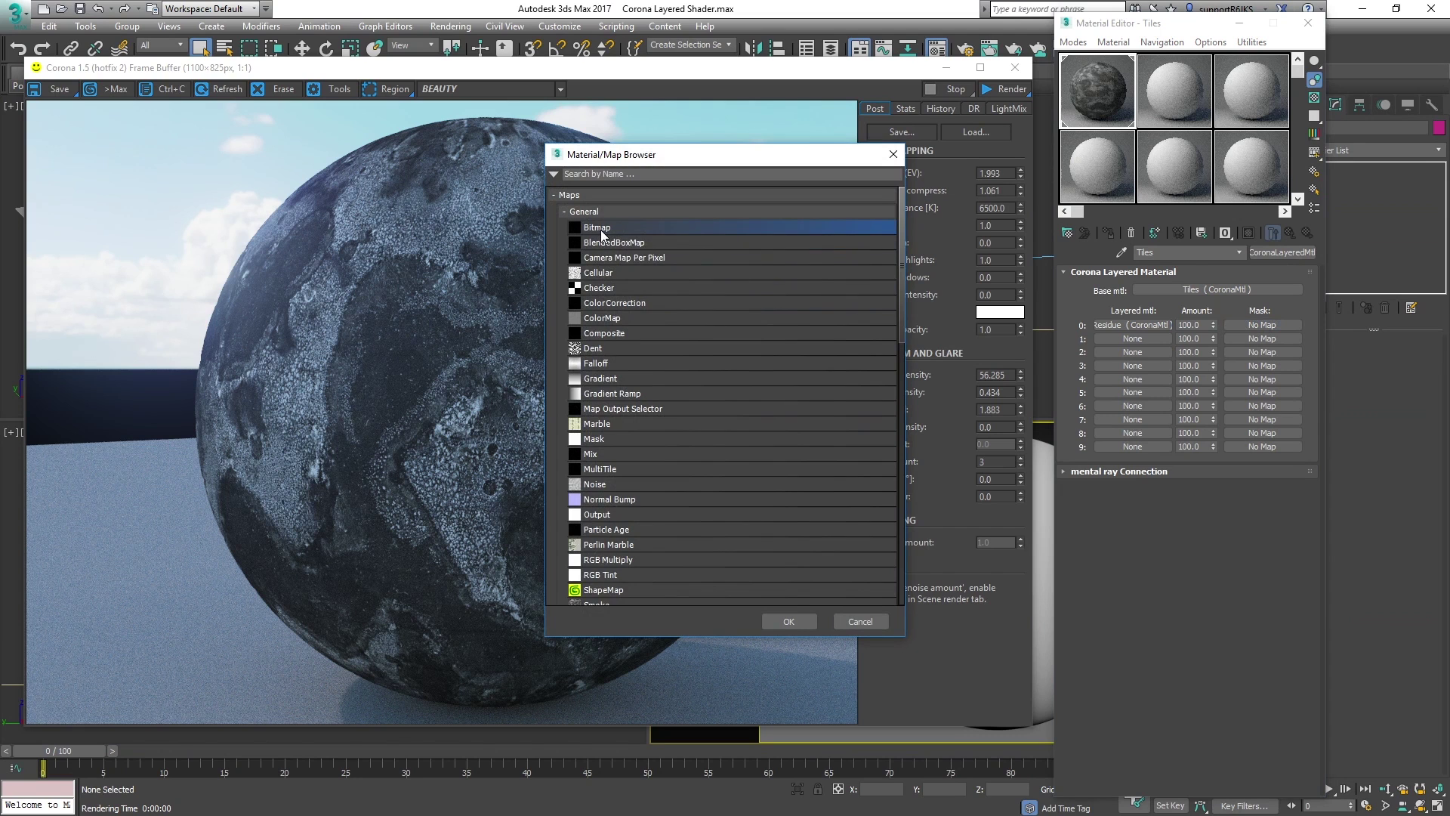
double_click(602, 229)
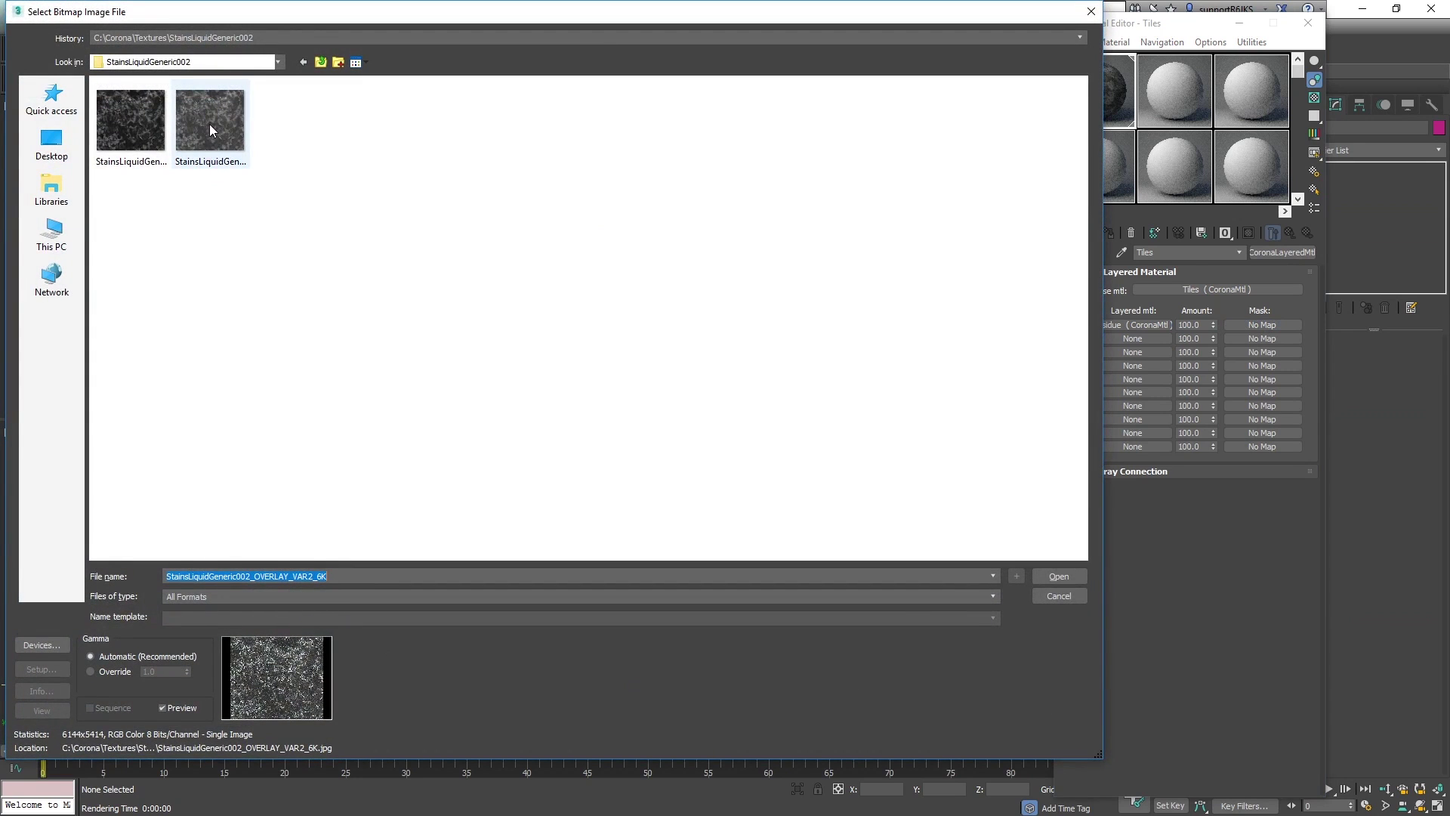
left_click(211, 123)
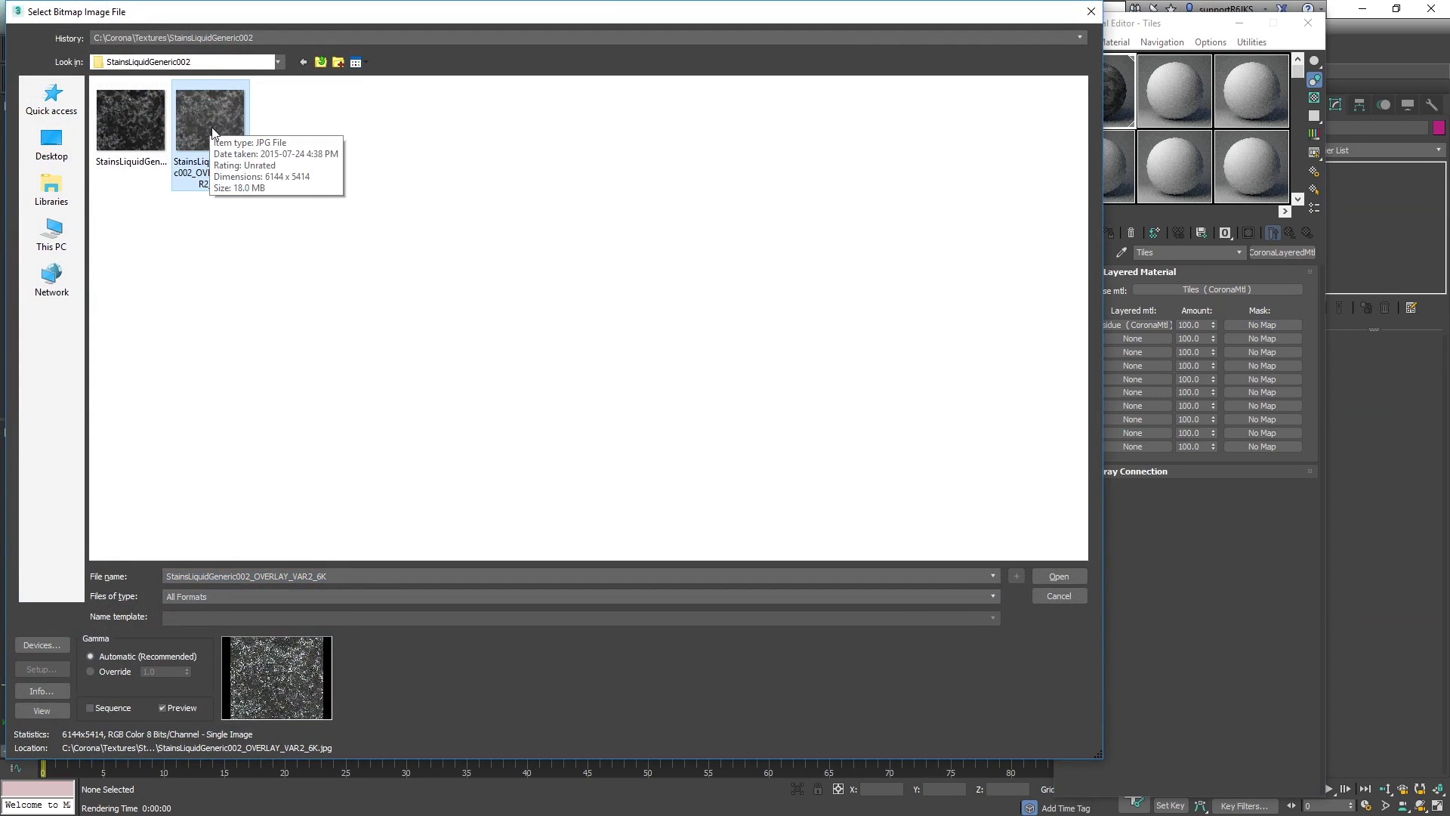
double_click(221, 133)
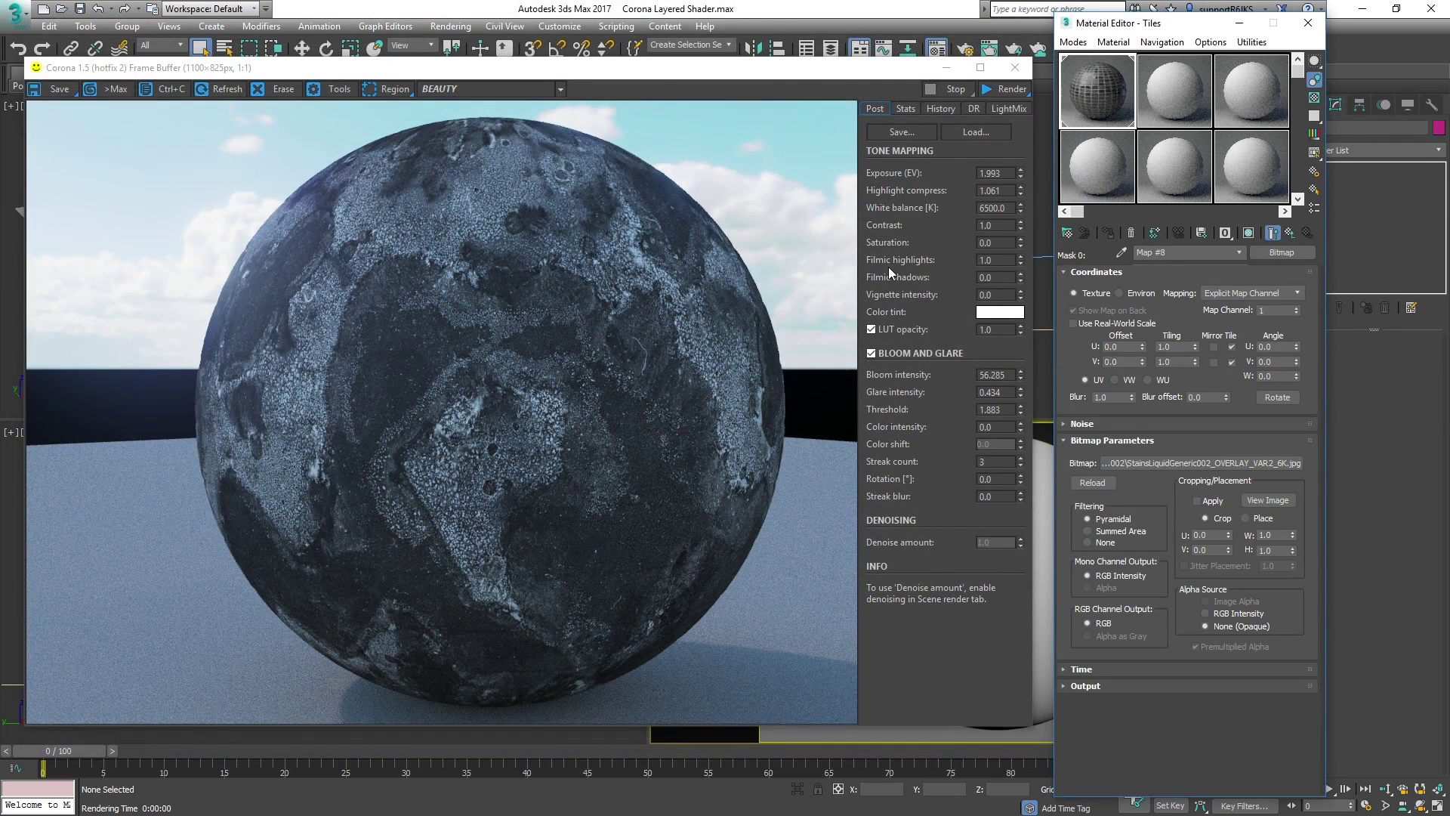
left_click(1013, 88)
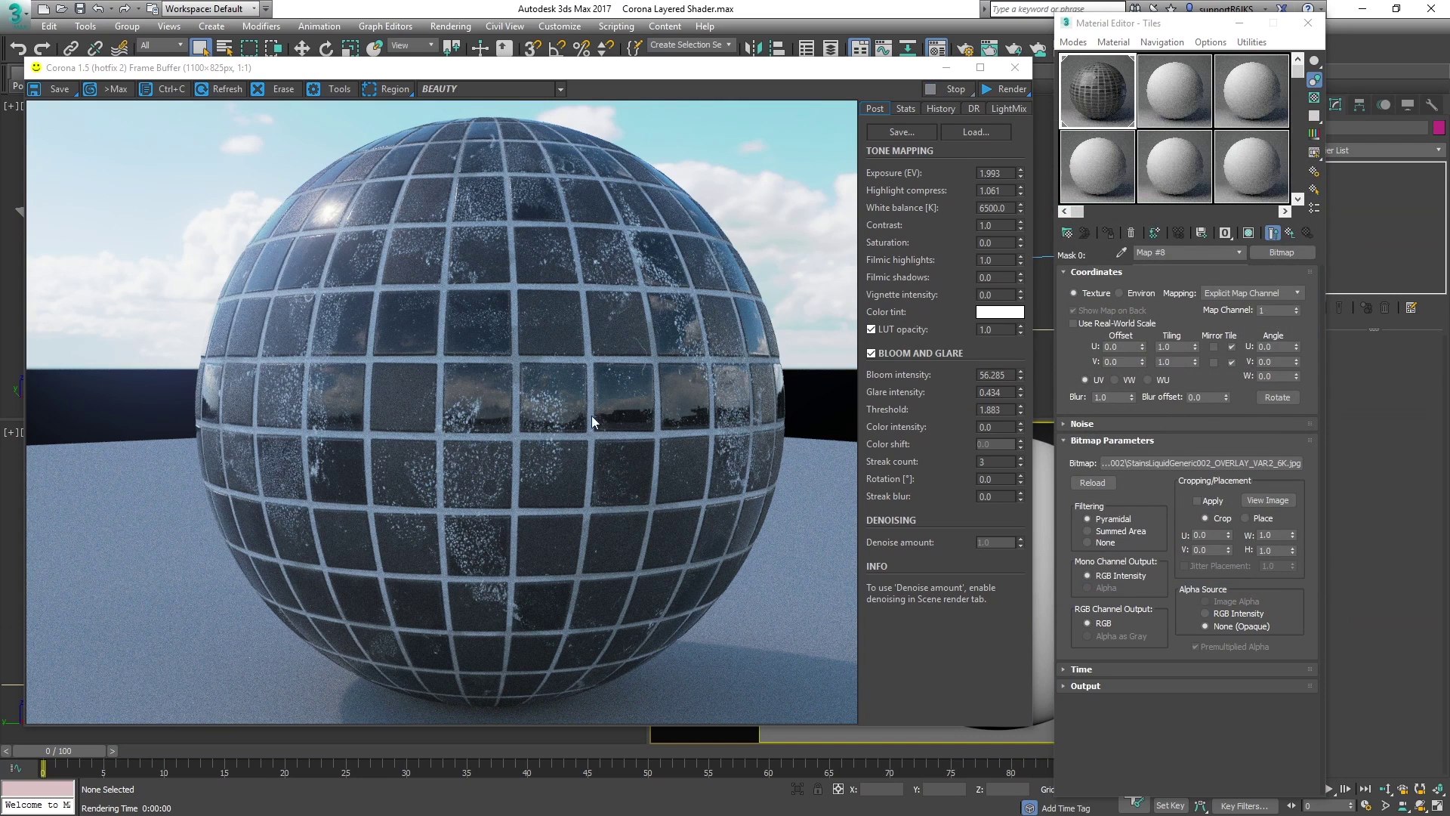
Set the layer 0 mask bitmap's output amount to 0.5, re-render, and return to the layered material.
left_click(1082, 686)
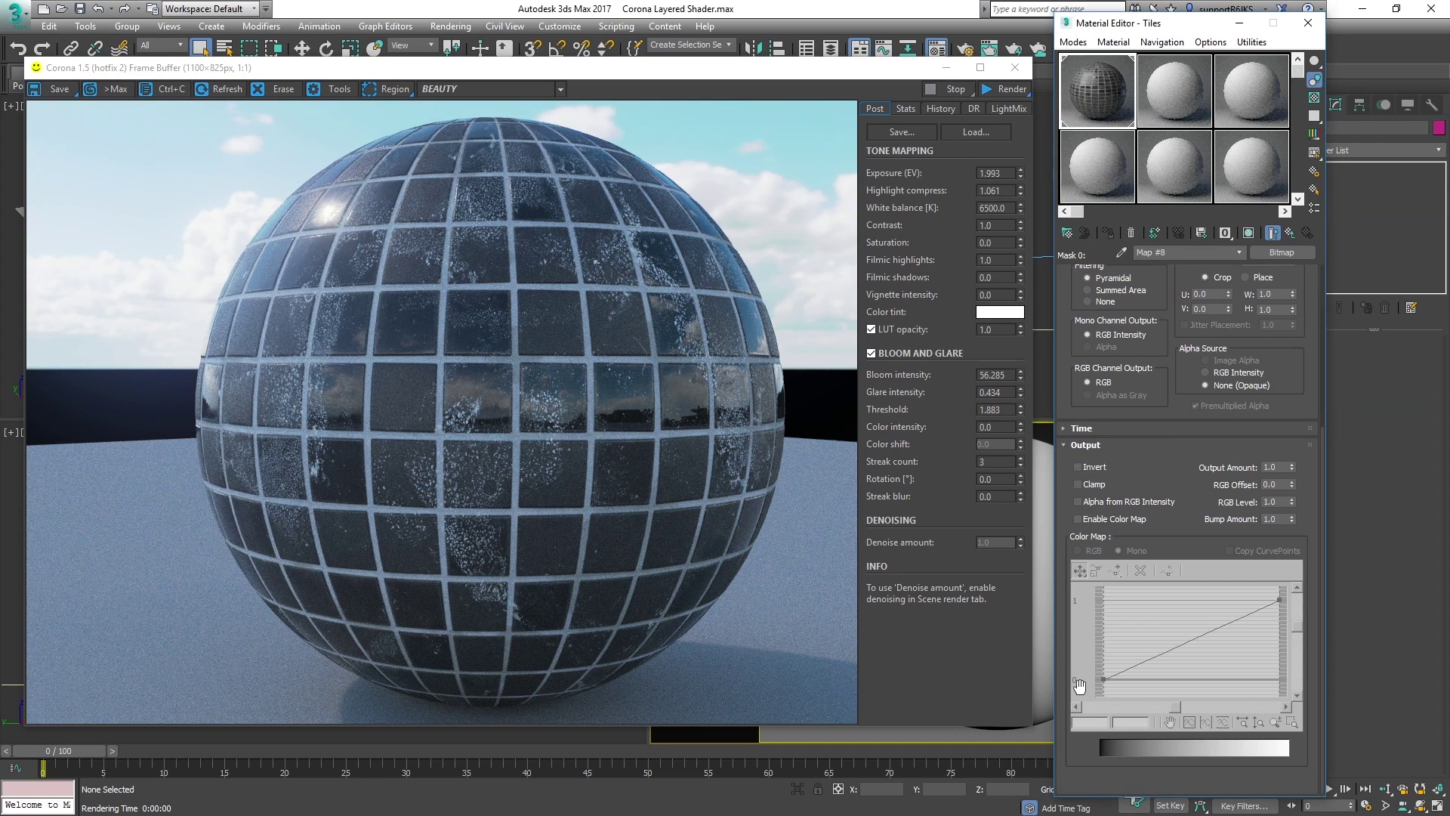
double_click(1281, 467)
type("0.5")
key("Return")
left_click(1006, 90)
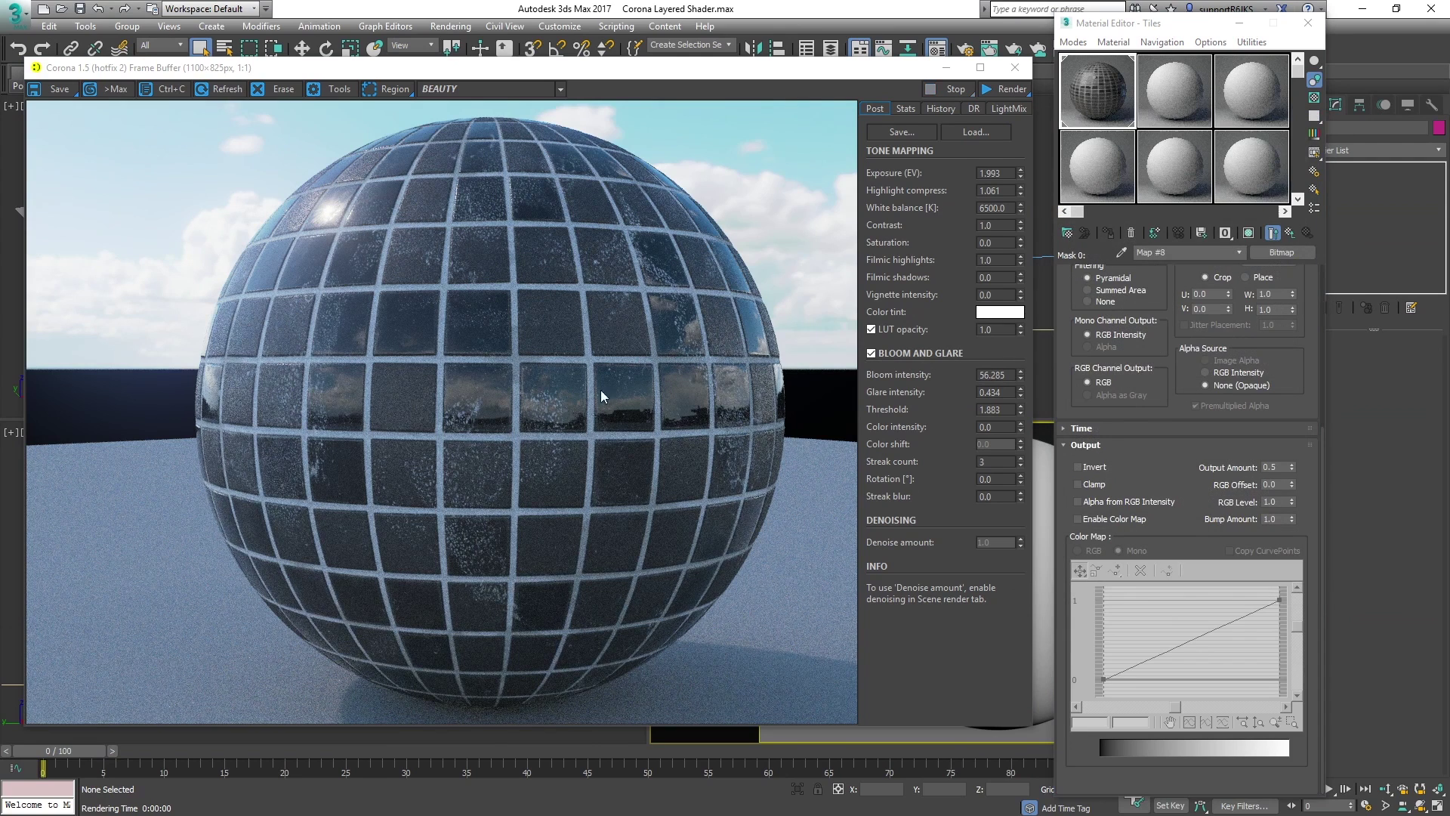
left_click(1290, 233)
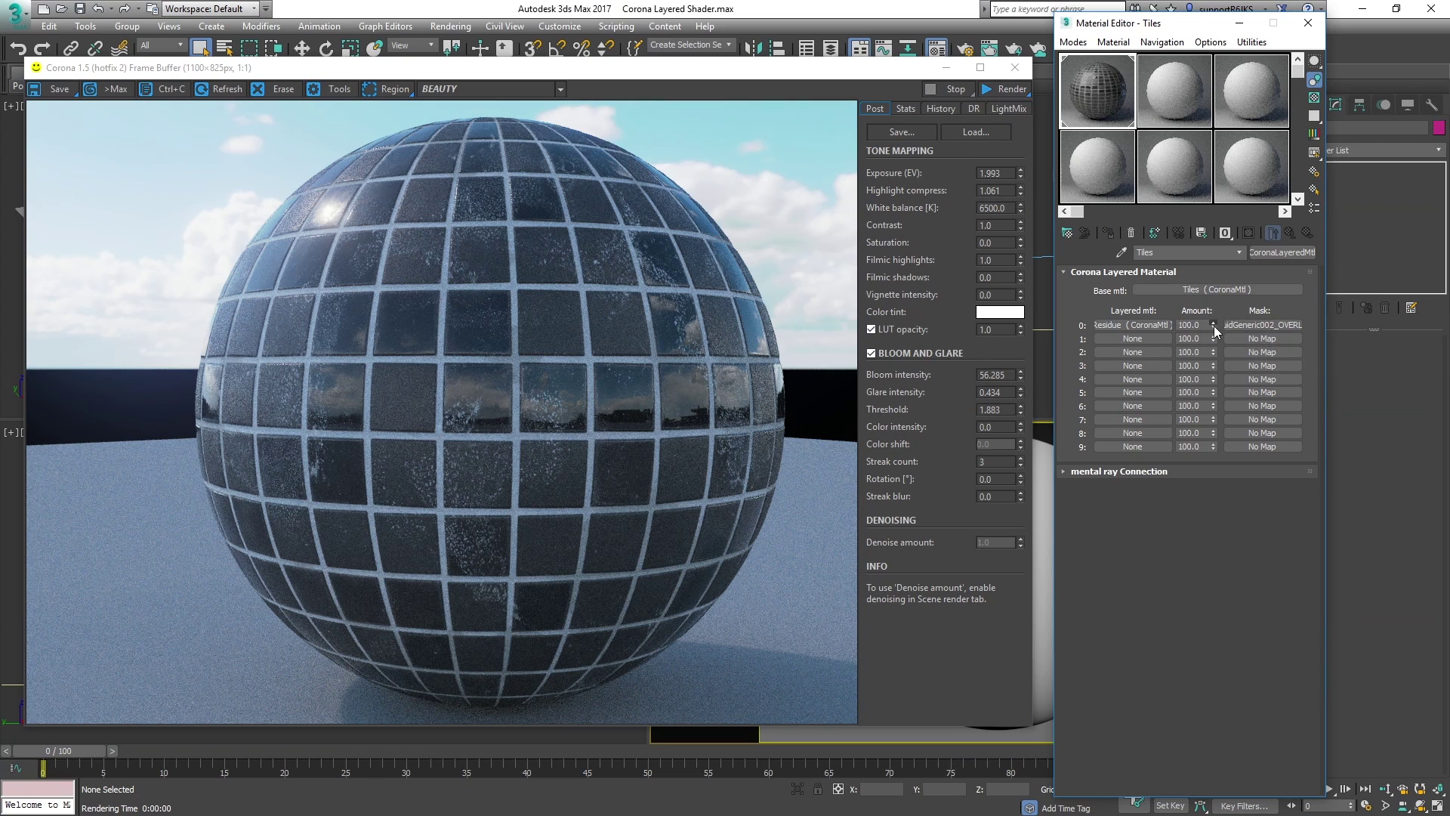
left_click(1004, 88)
Add a CoronaMtl as layer 1 of the layered material and name it Raindrops.
left_click_drag(1206, 718, 1153, 548)
left_click(1132, 338)
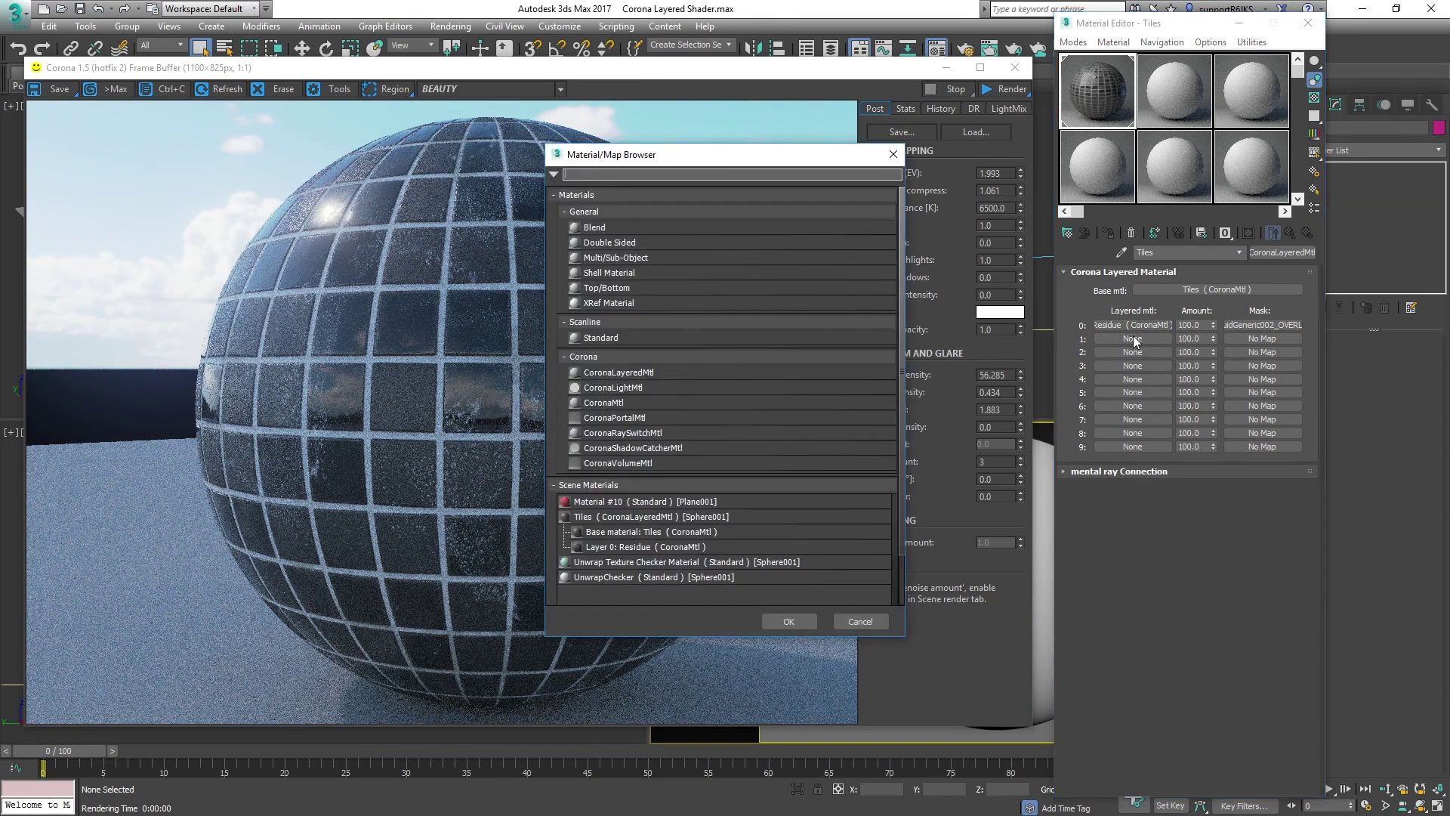
double_click(615, 404)
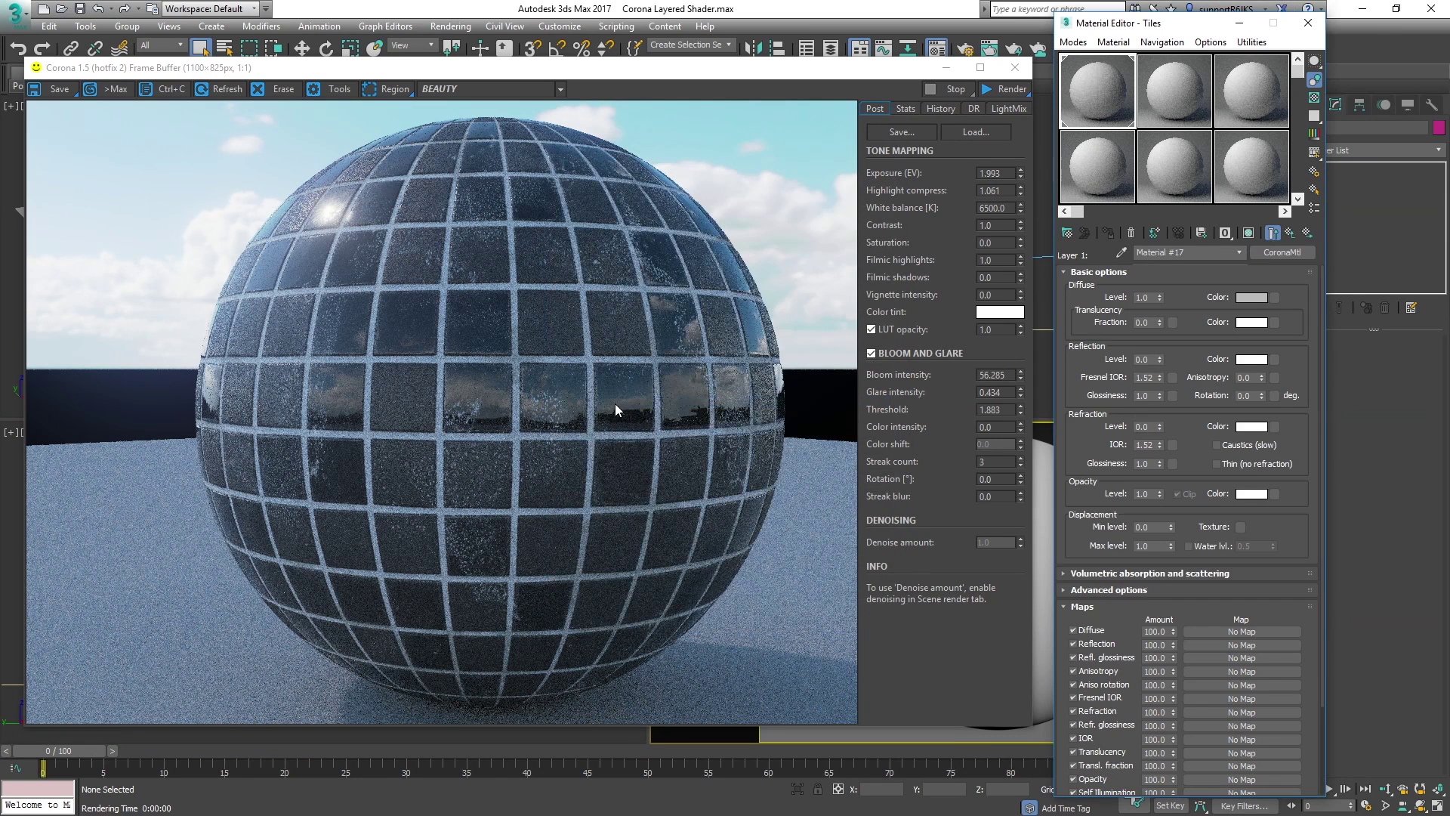
left_click(1198, 253)
type("Raindrops")
Load the RaindropsWithStreaks001_COL_HIRES bitmap as the Raindrops diffuse map and return to the Raindrops material.
left_click_drag(1296, 515, 1286, 407)
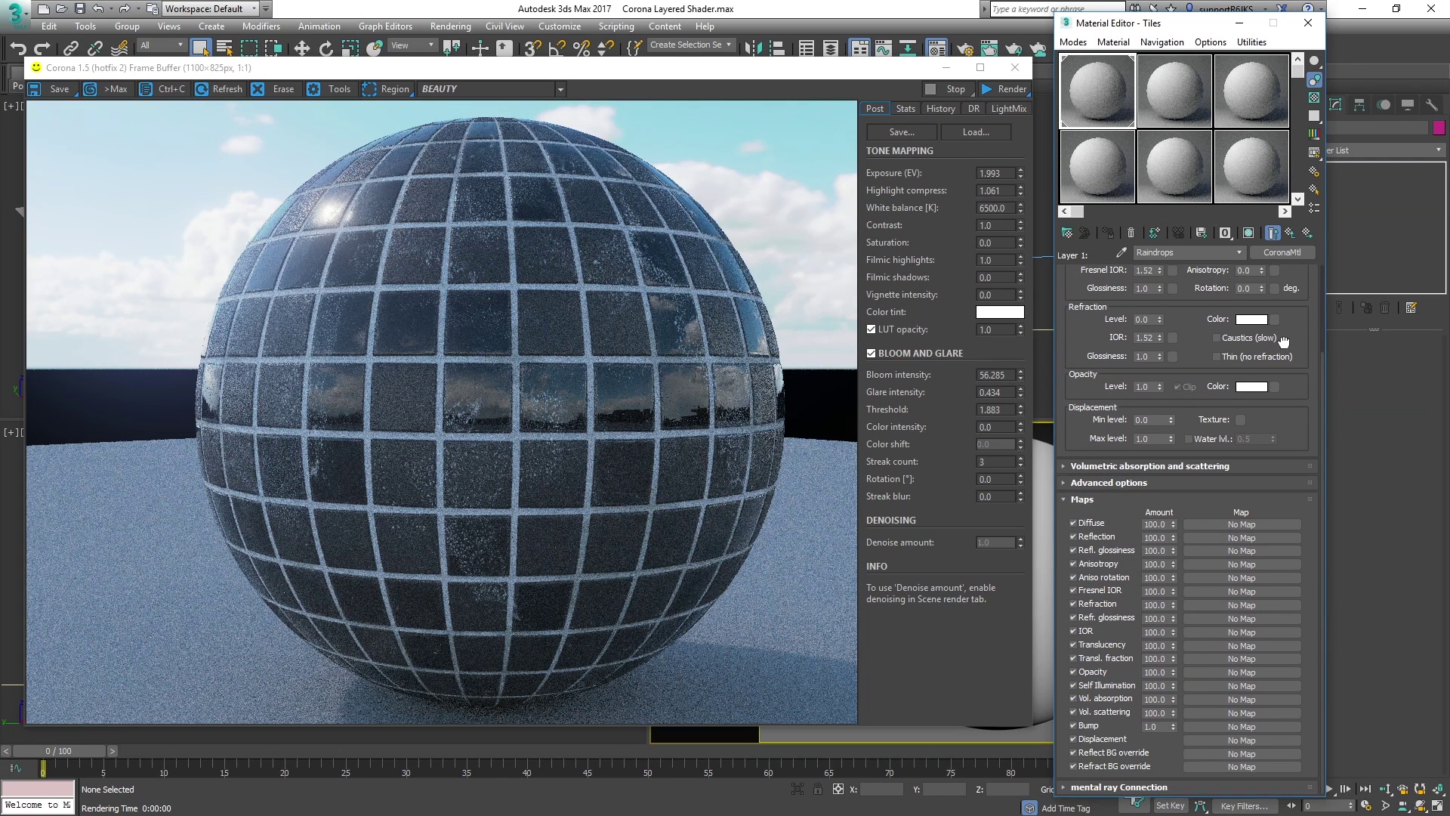
left_click(1236, 524)
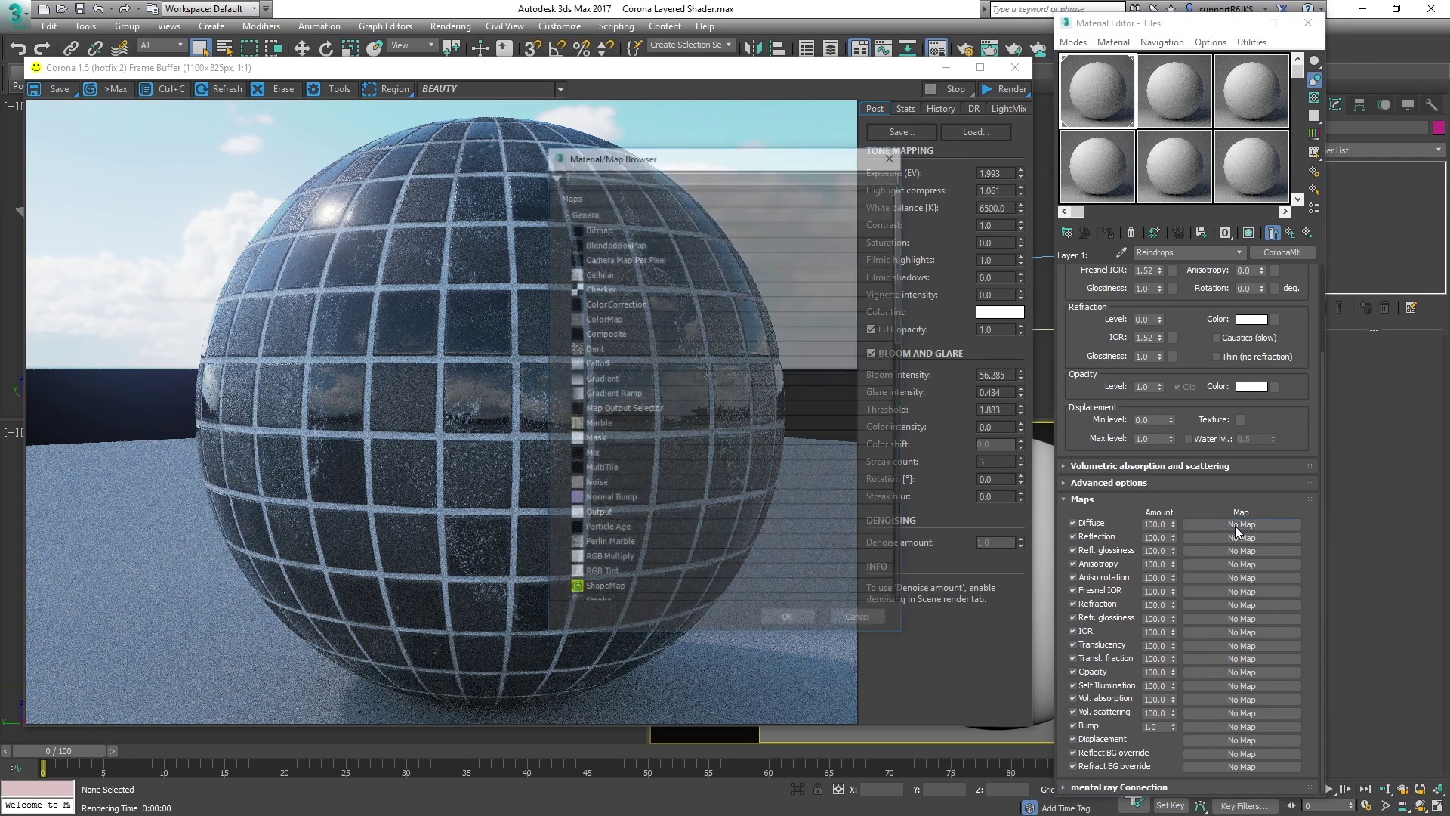
double_click(597, 227)
left_click(286, 121)
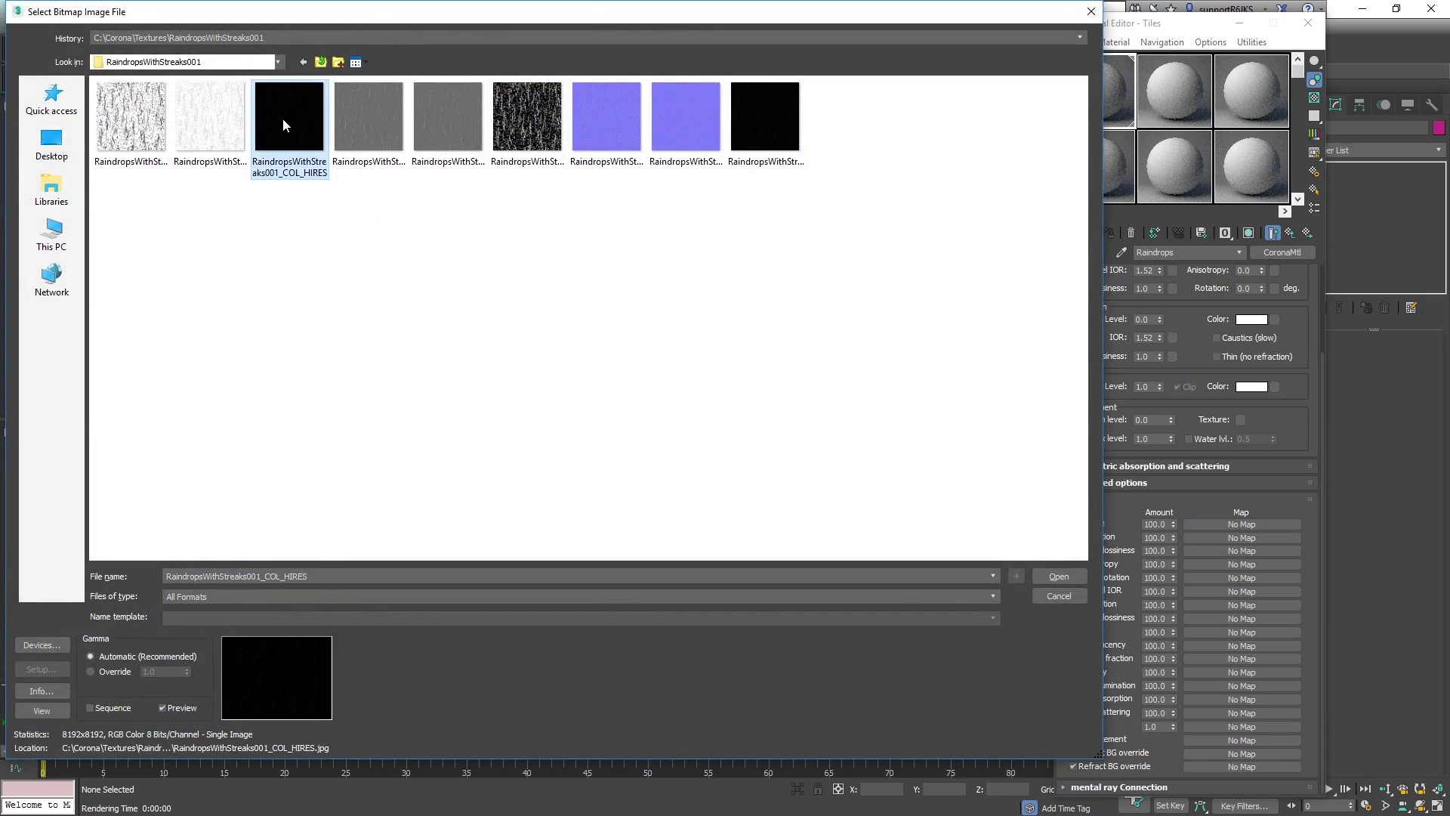
double_click(293, 117)
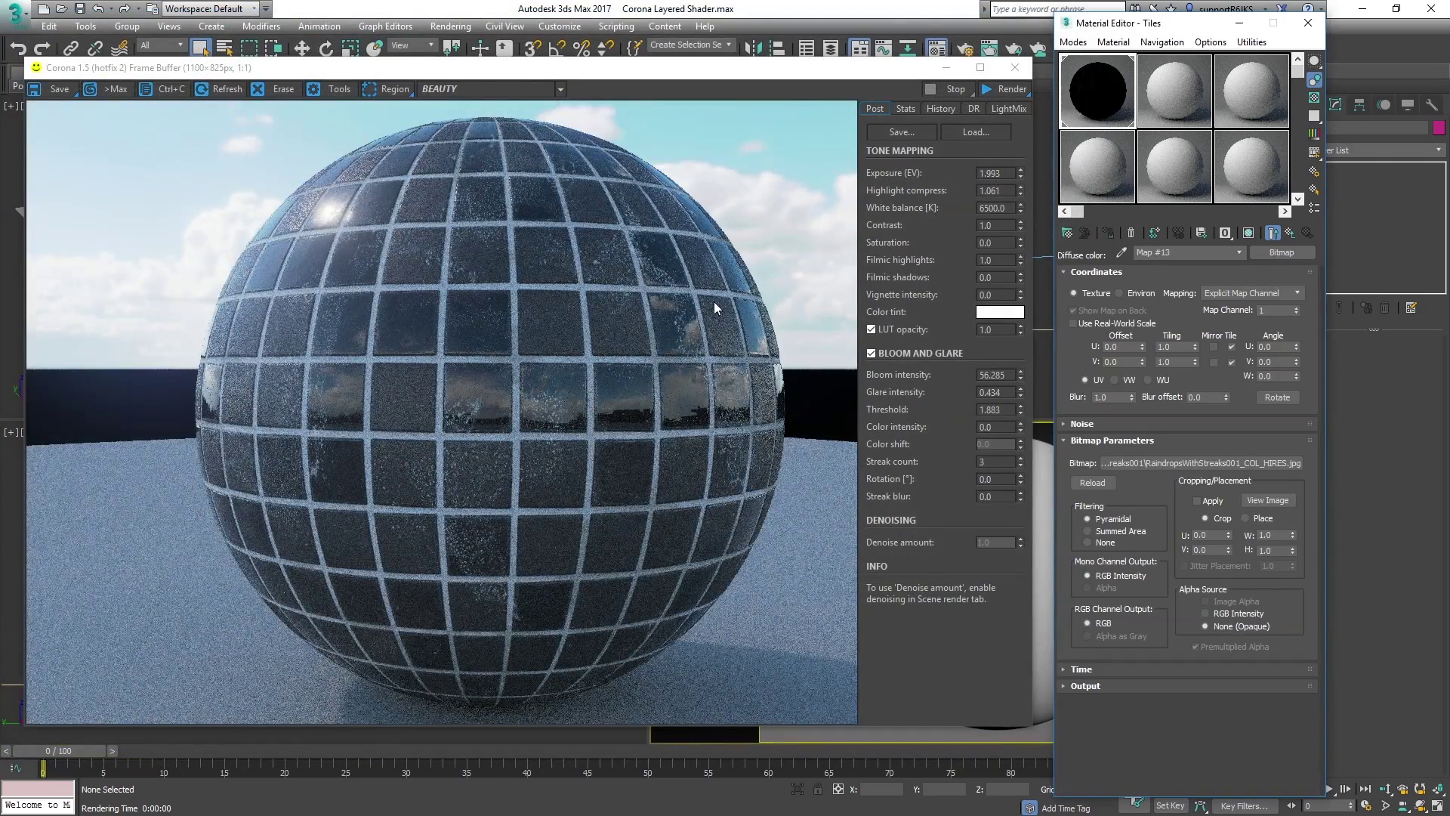
left_click(1210, 235)
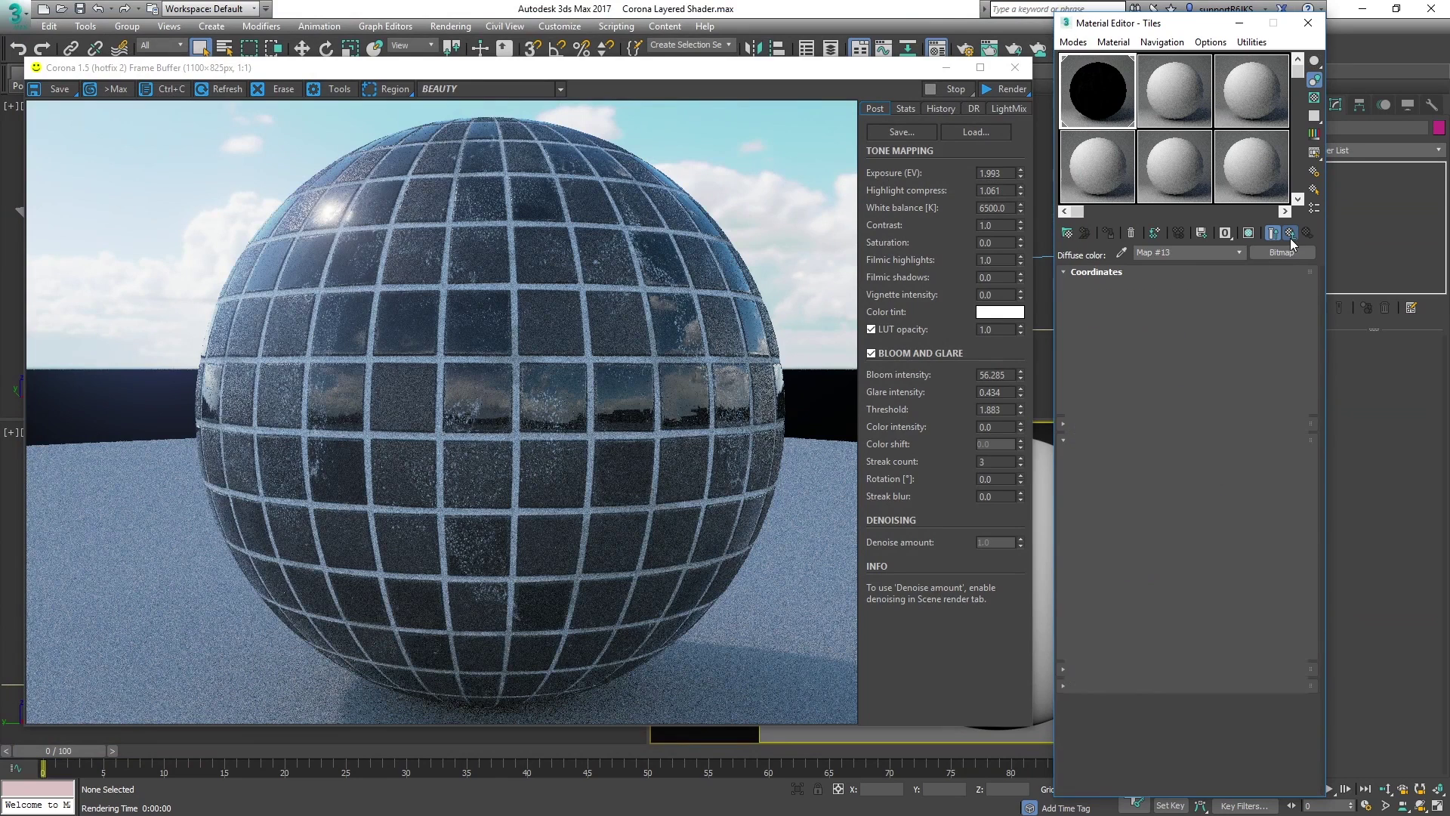
Load the RaindropsWithStreaks001_REFL_HIRES bitmap as the Raindrops reflection map and return to the Raindrops material.
left_click(1216, 645)
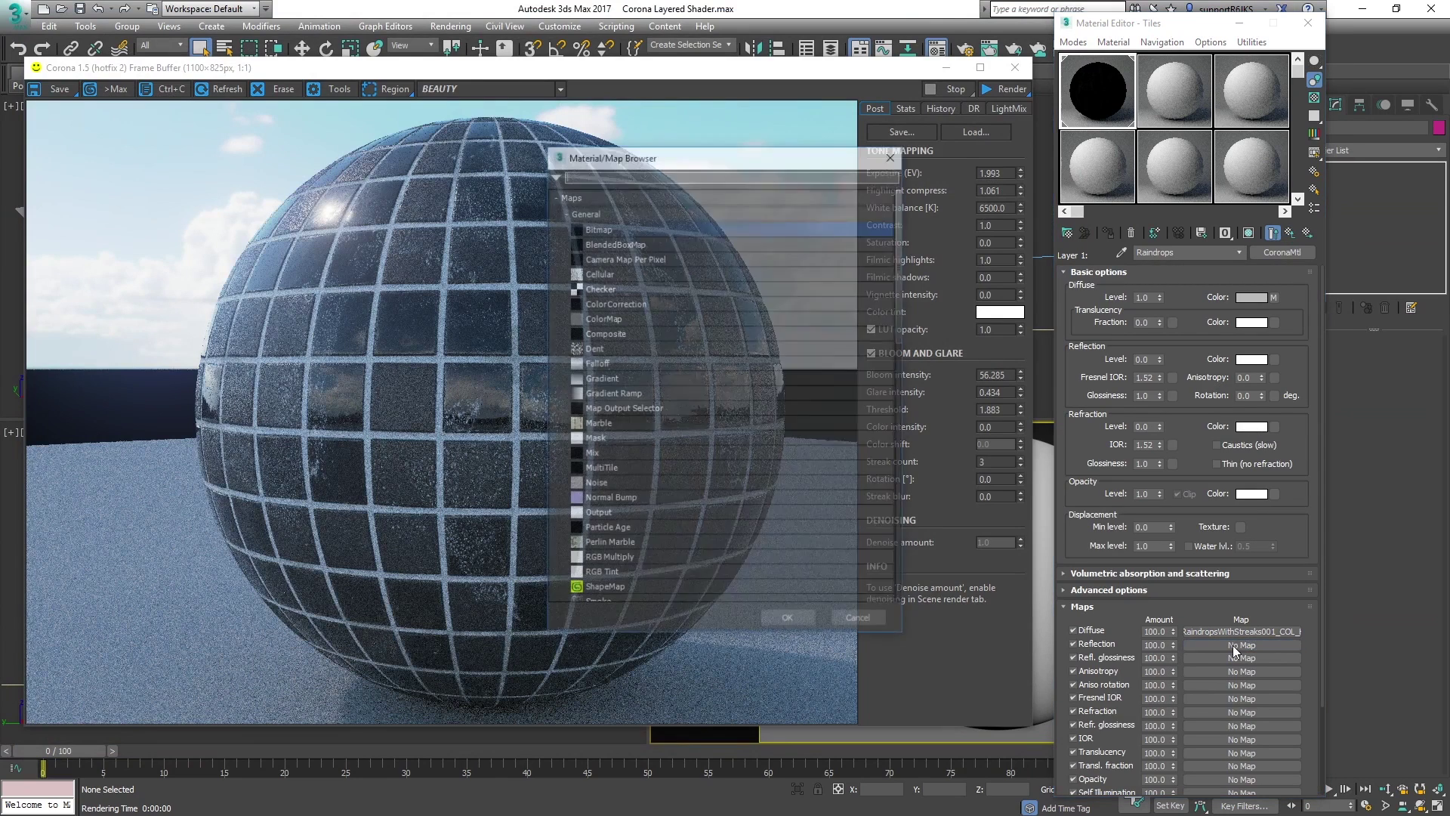
double_click(614, 228)
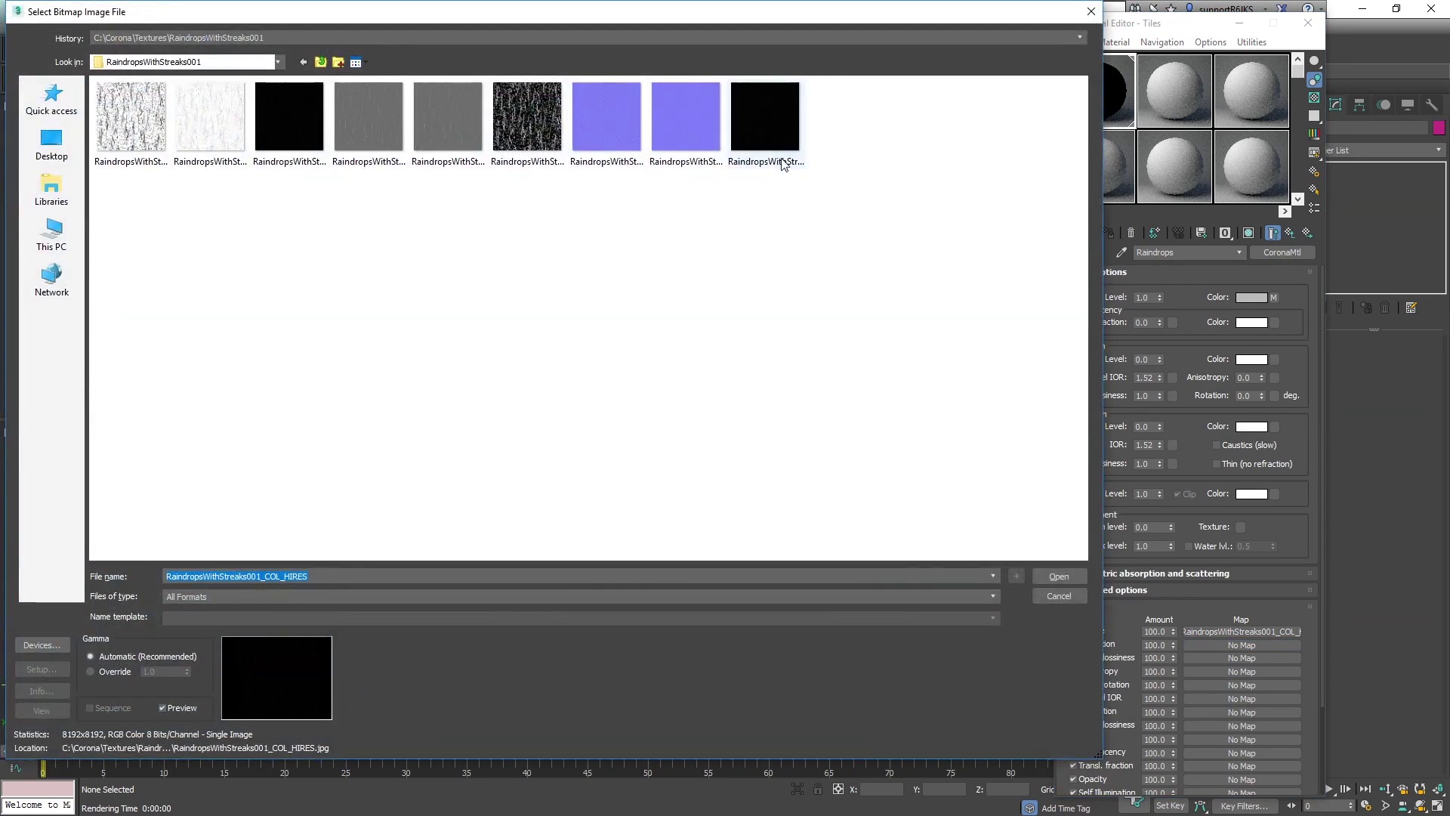
left_click(782, 124)
double_click(769, 114)
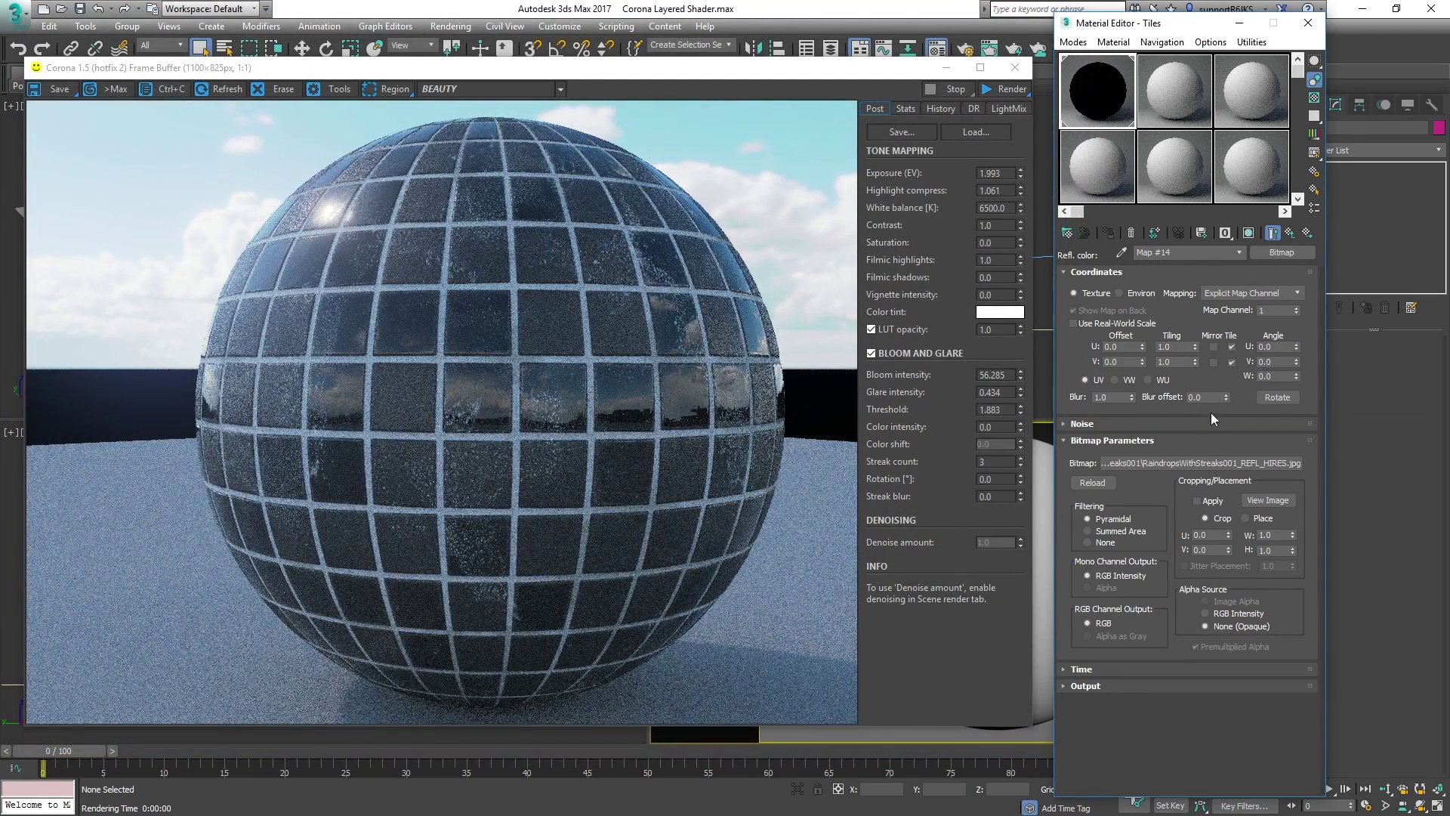
left_click(1086, 686)
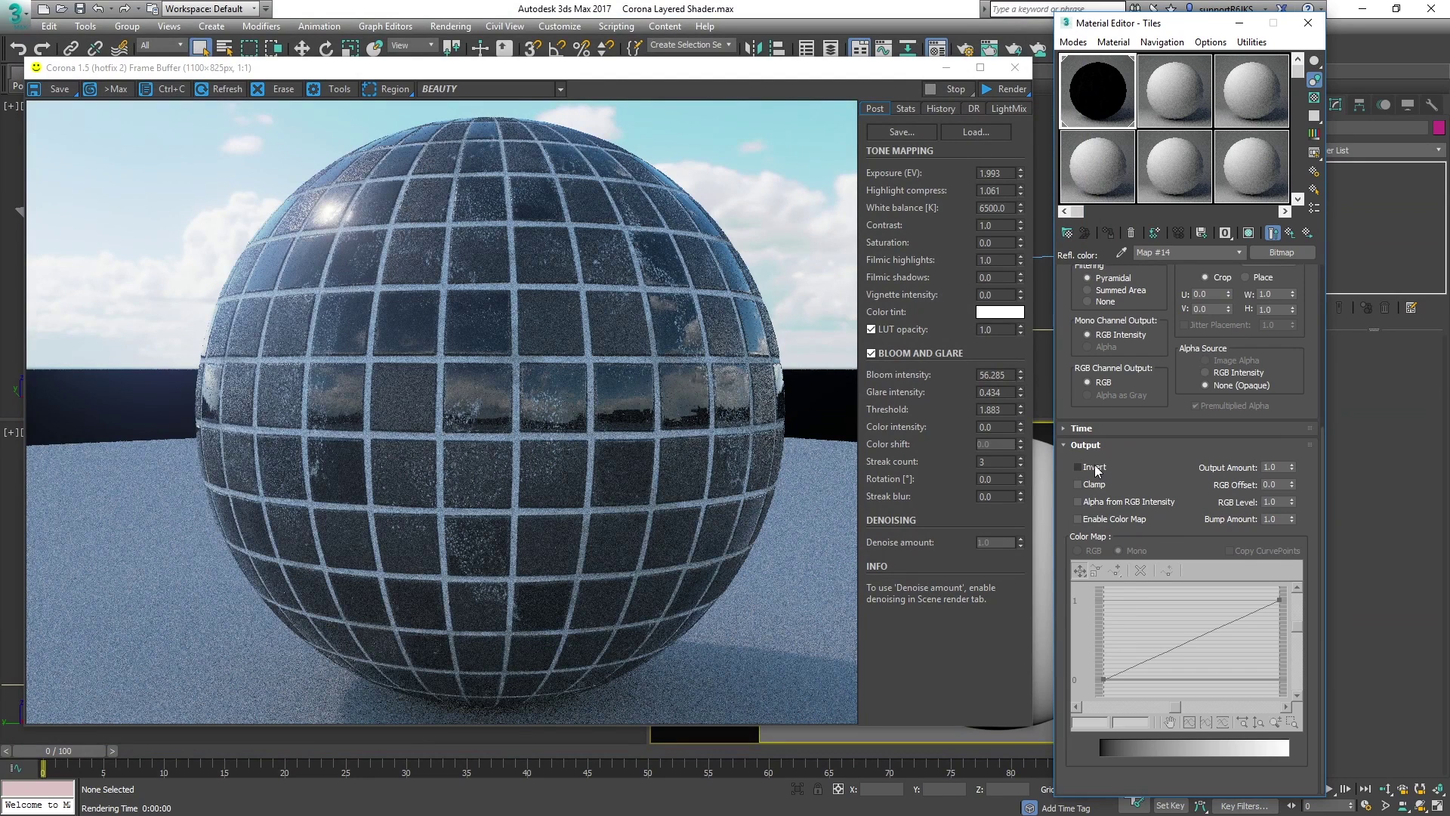
left_click(1289, 233)
key("Up")
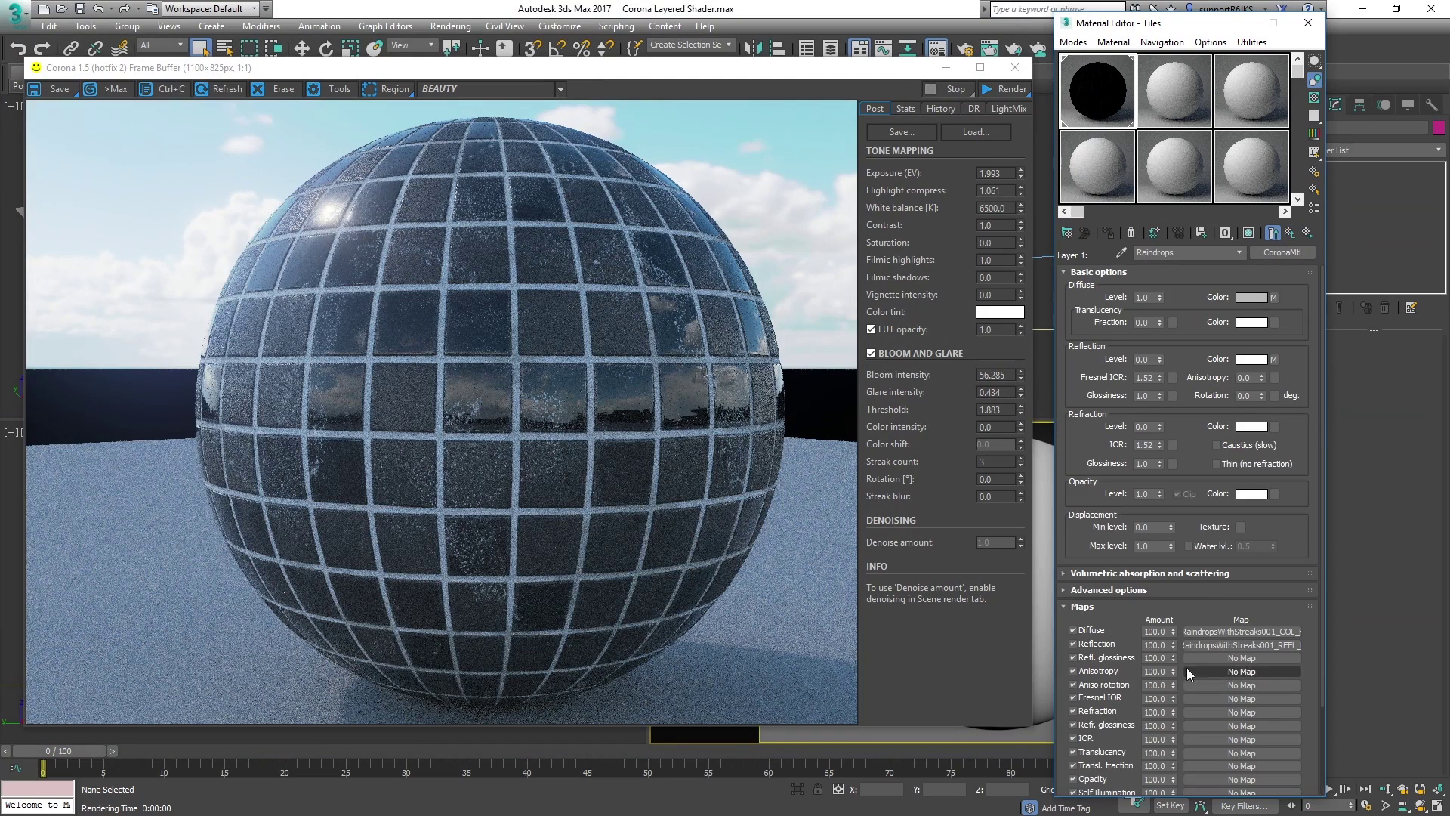
Load the RaindropsWithStreaks001_GLOSS_HIRES bitmap as the Raindrops reflection glossiness map and return to the Raindrops material.
left_click(1222, 656)
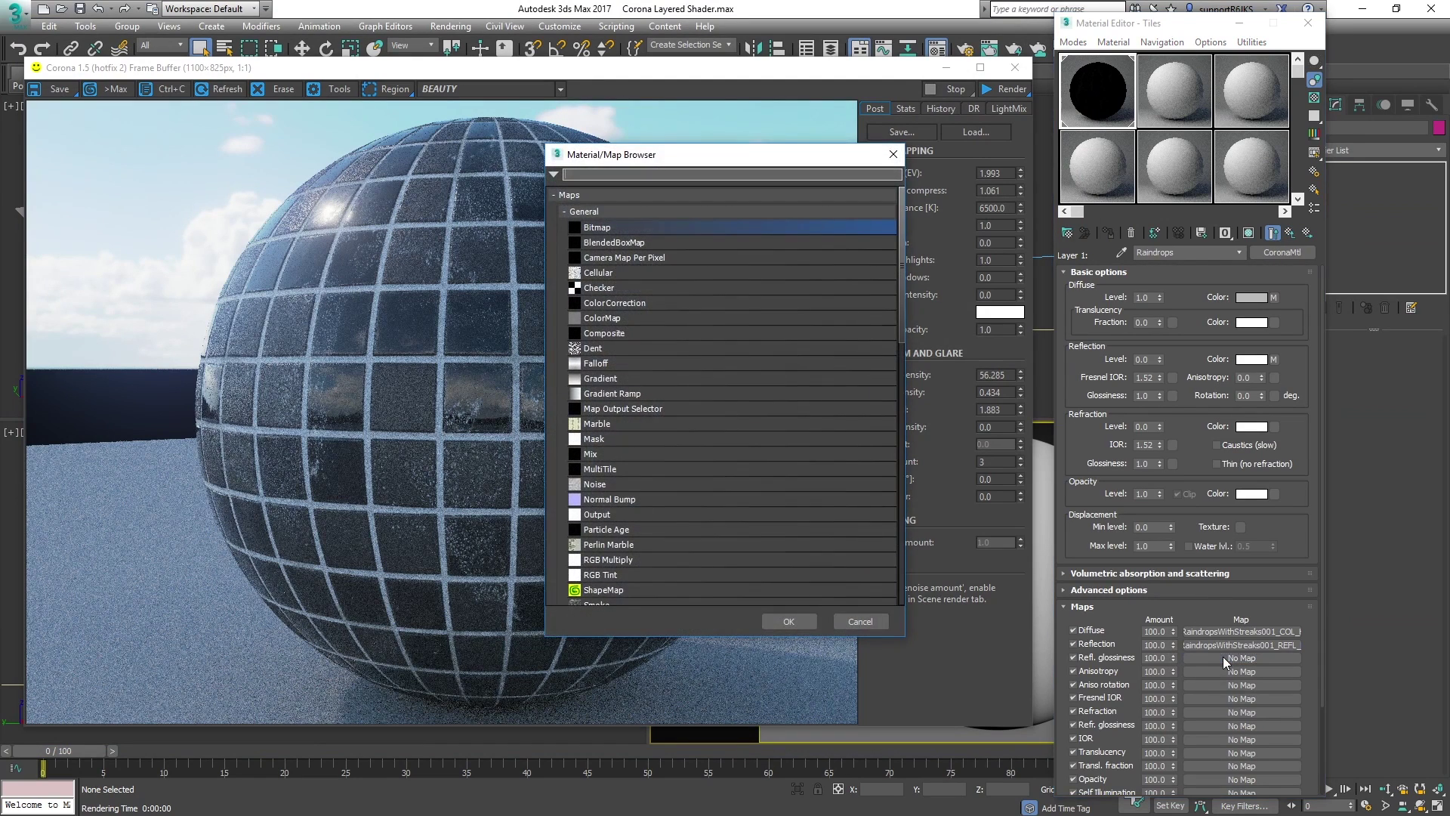
double_click(609, 231)
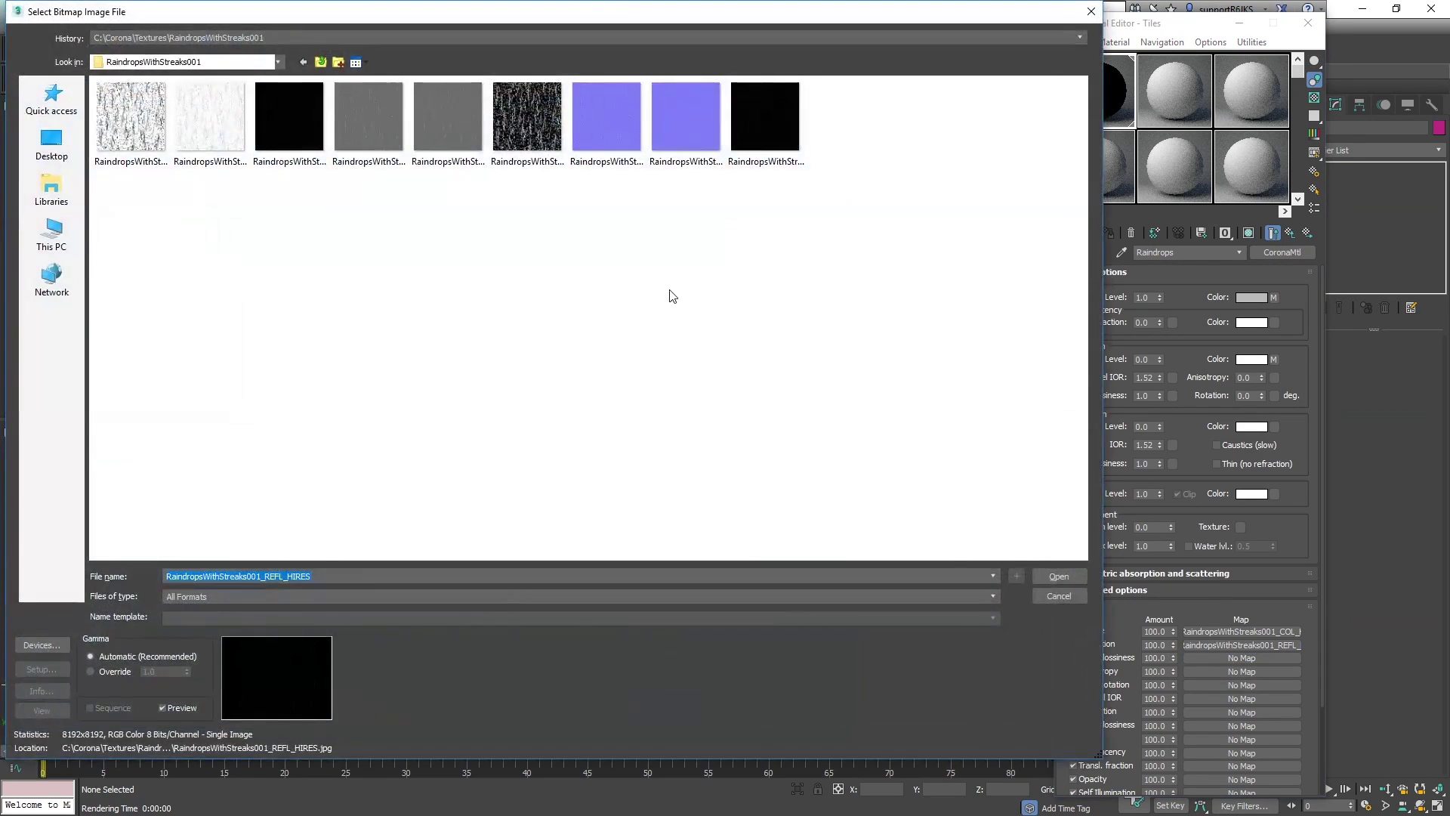
left_click(527, 136)
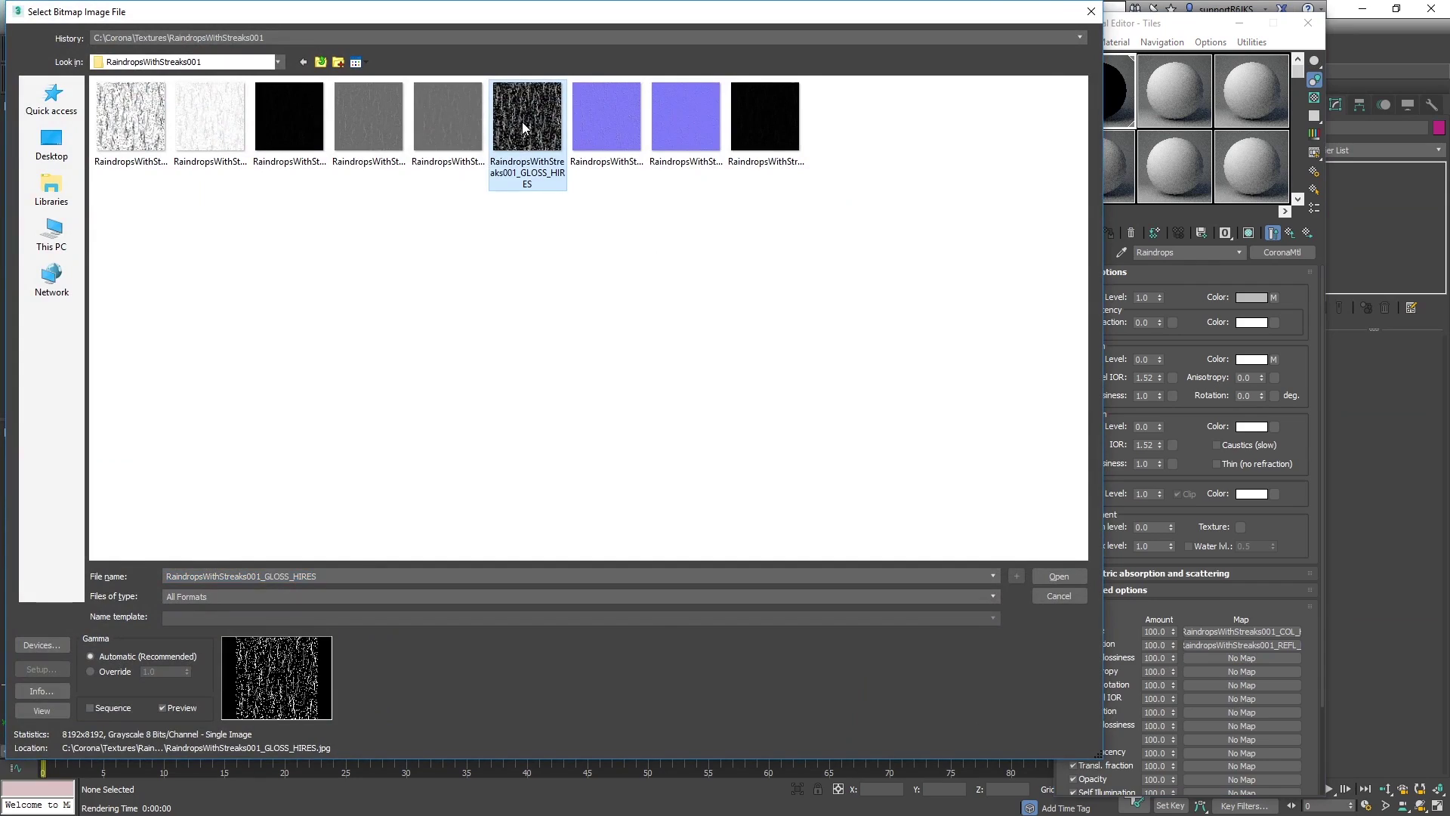
double_click(525, 128)
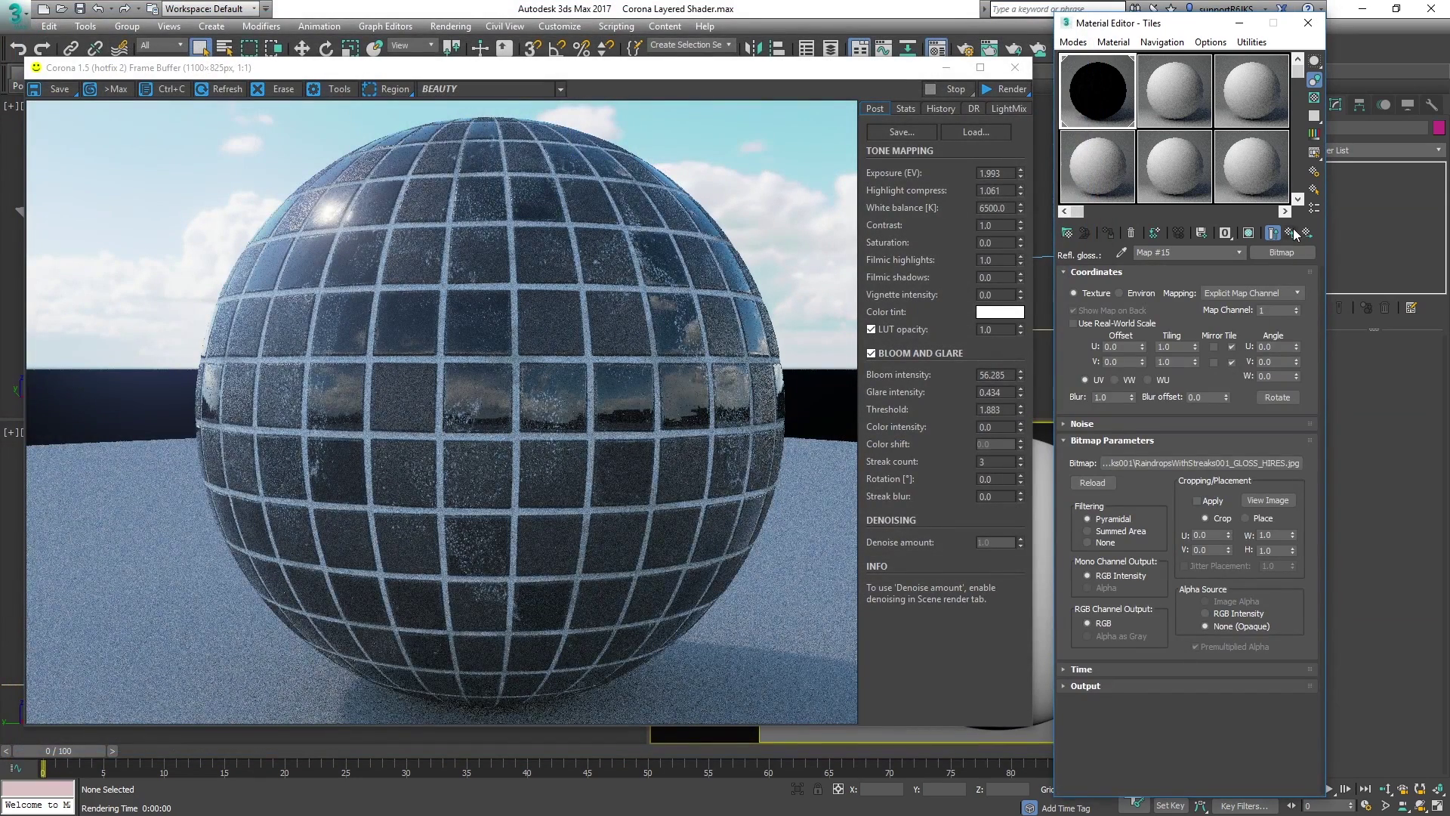
left_click(1290, 232)
Assign a CoronaNormal map to the bump slot of the Raindrops material.
left_click_drag(1305, 644, 1305, 536)
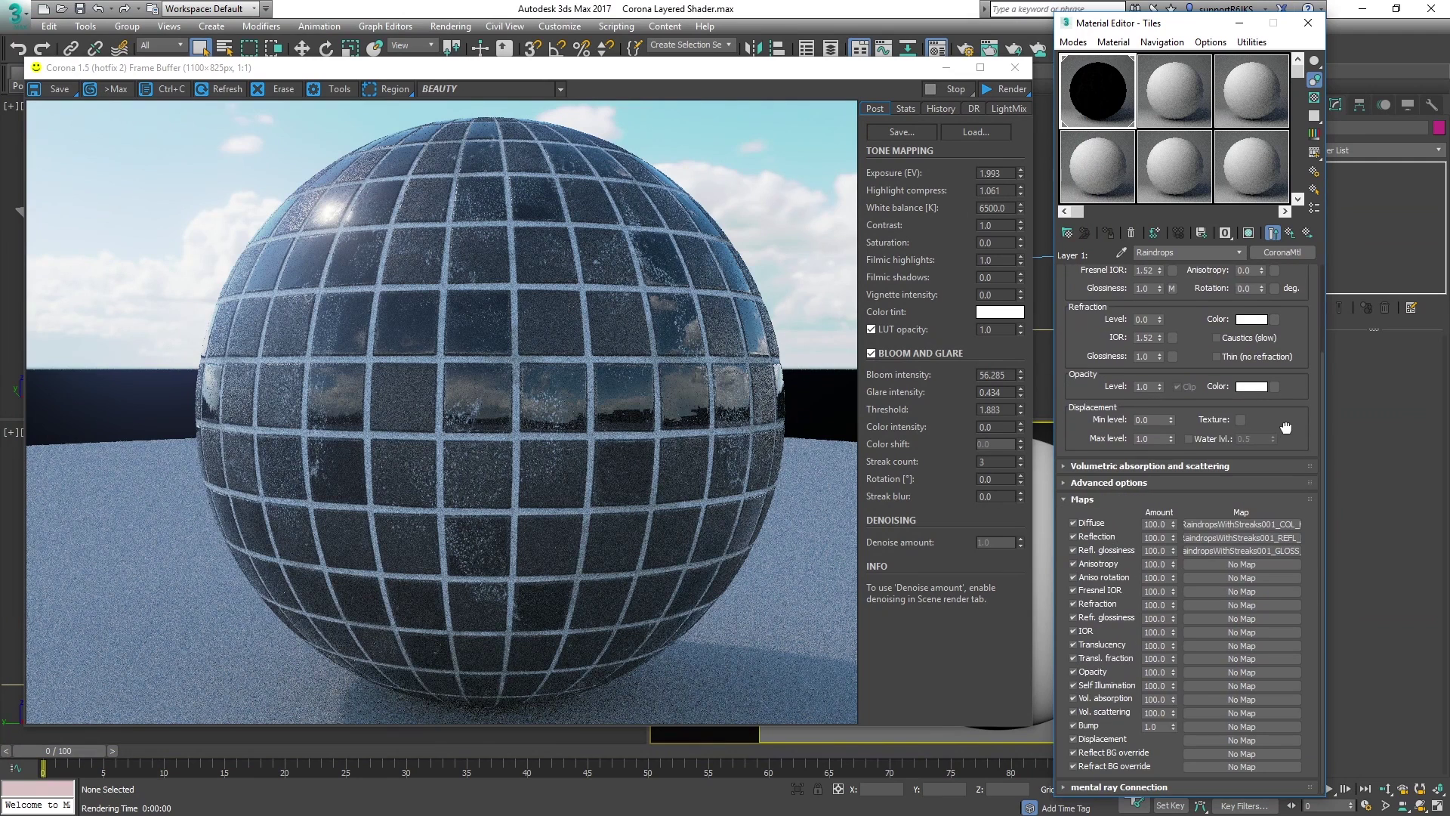
left_click(1241, 727)
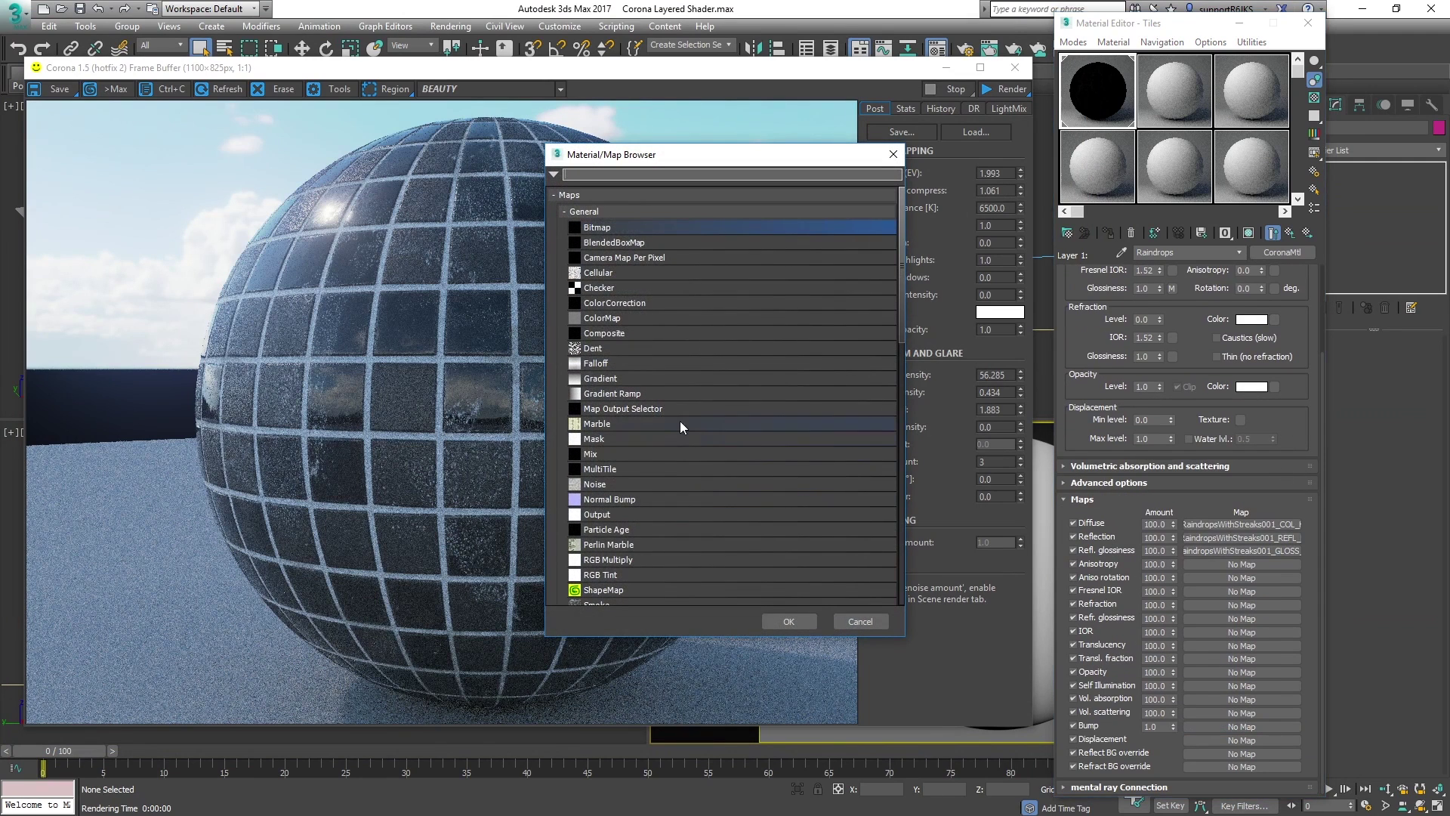
scroll(692, 487, "down", 12)
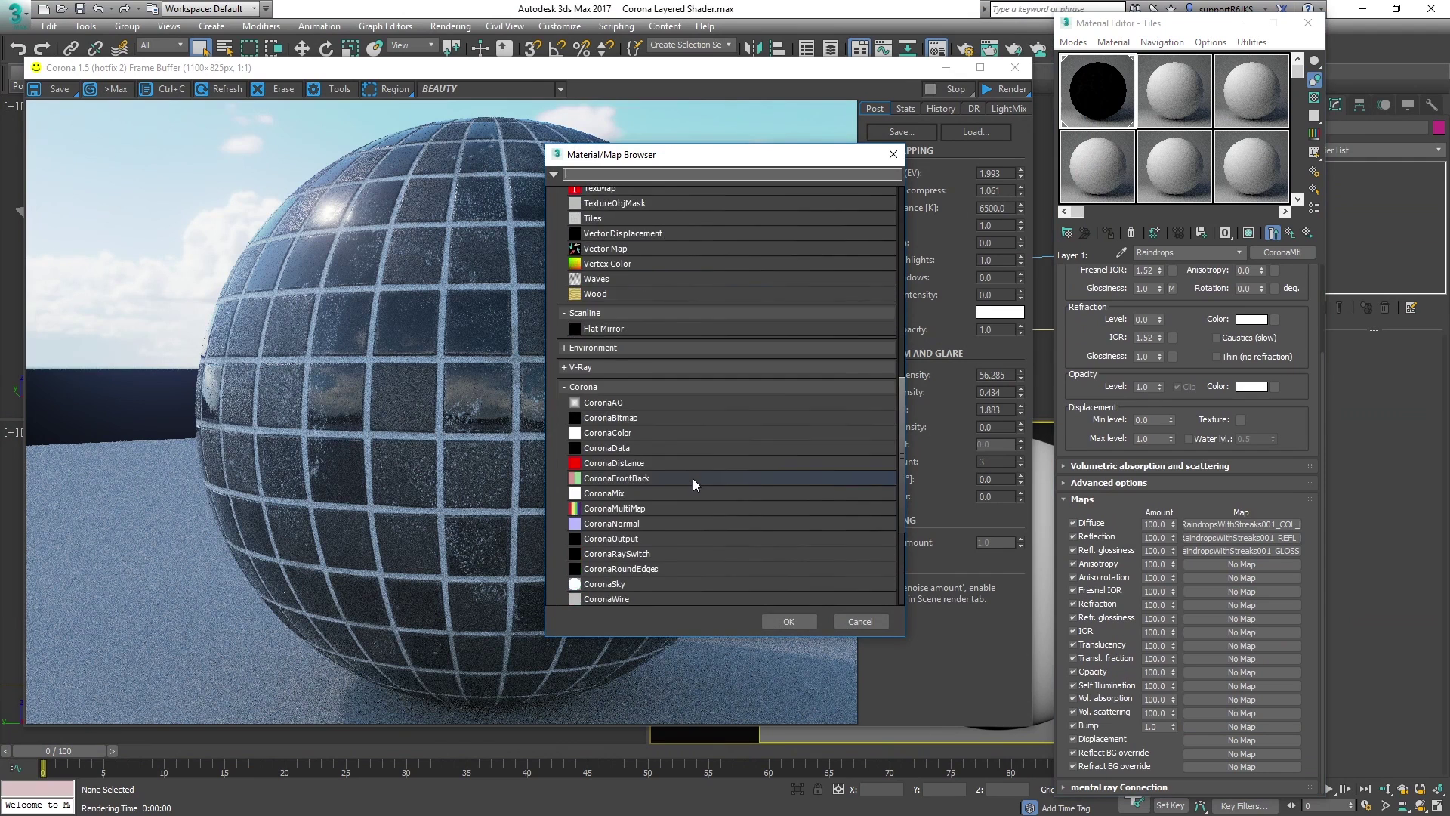
double_click(627, 470)
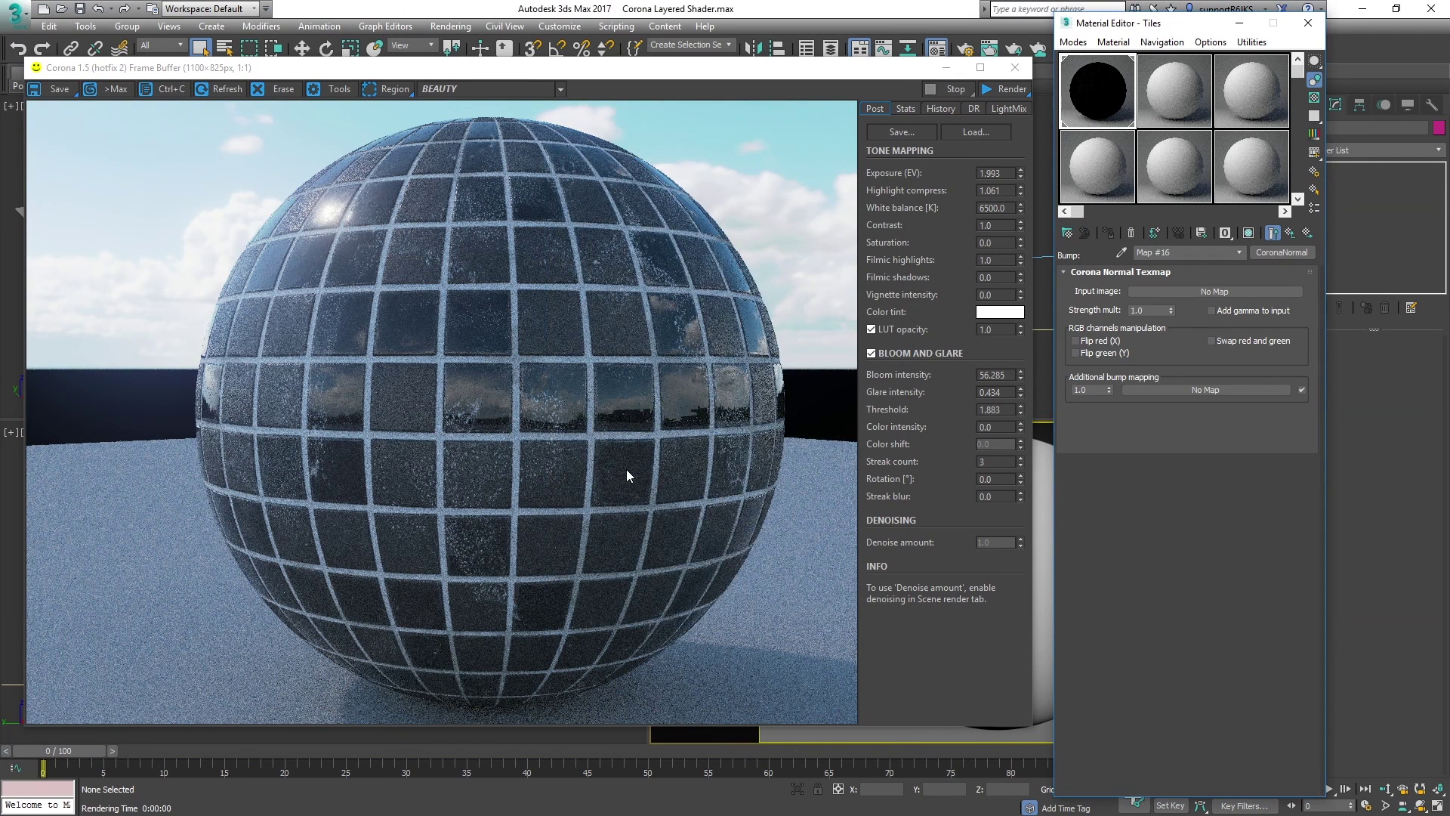
Load the RaindropsWithStreaks001_NRM_HIRES bitmap as the CoronaNormal input image and enable Add gamma to input.
left_click(1192, 292)
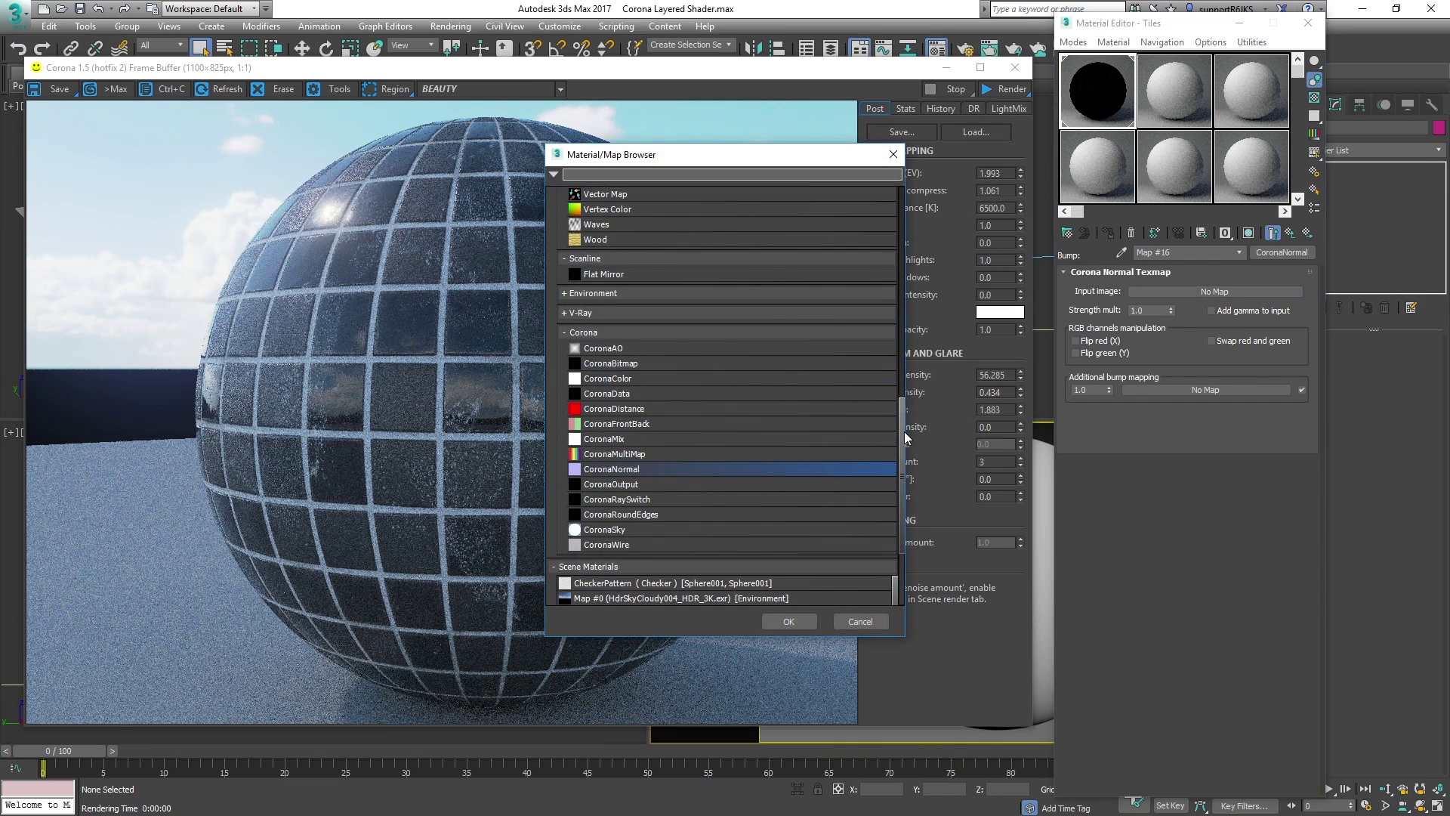
left_click_drag(904, 432, 905, 264)
double_click(598, 228)
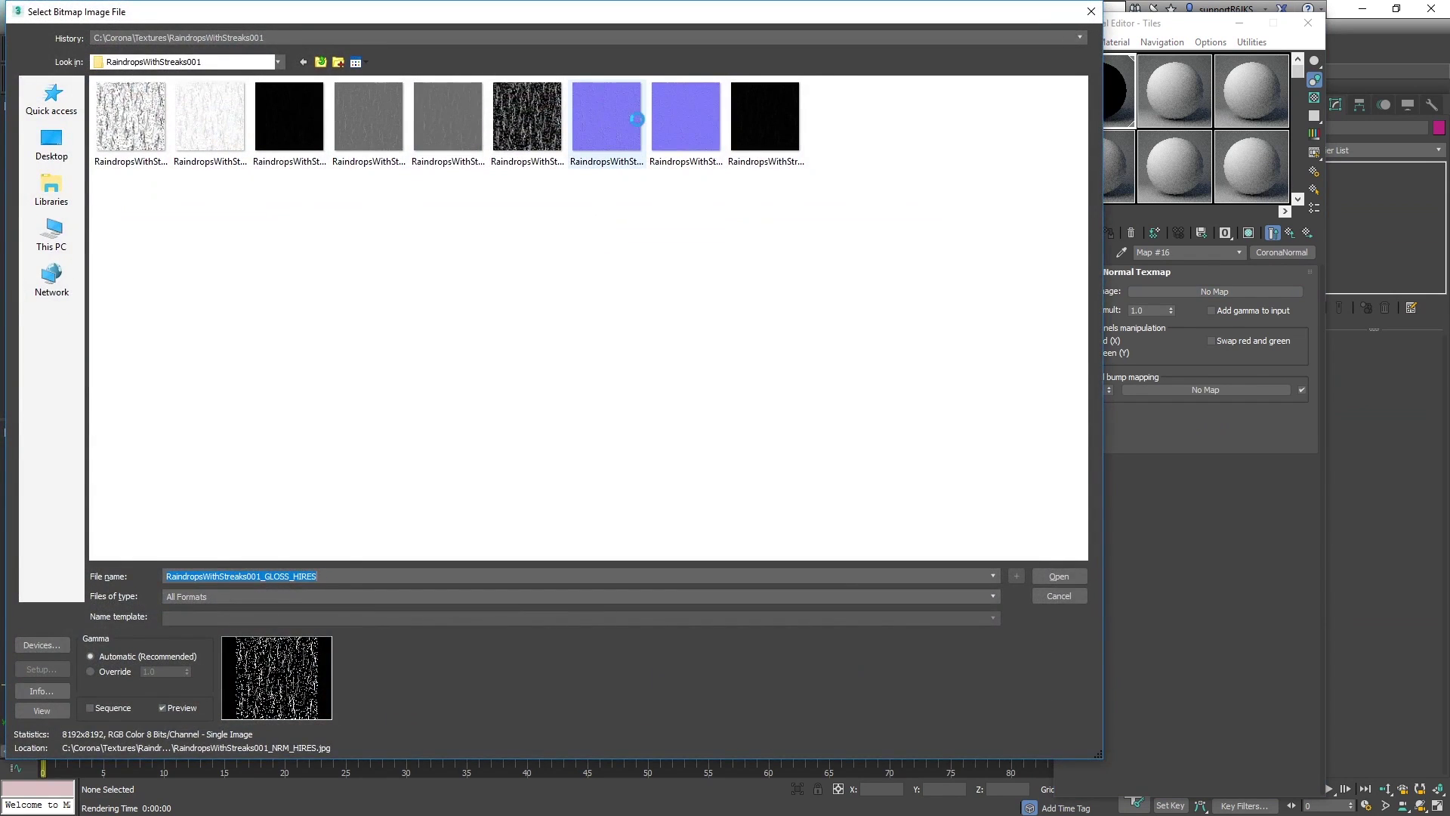
left_click(612, 129)
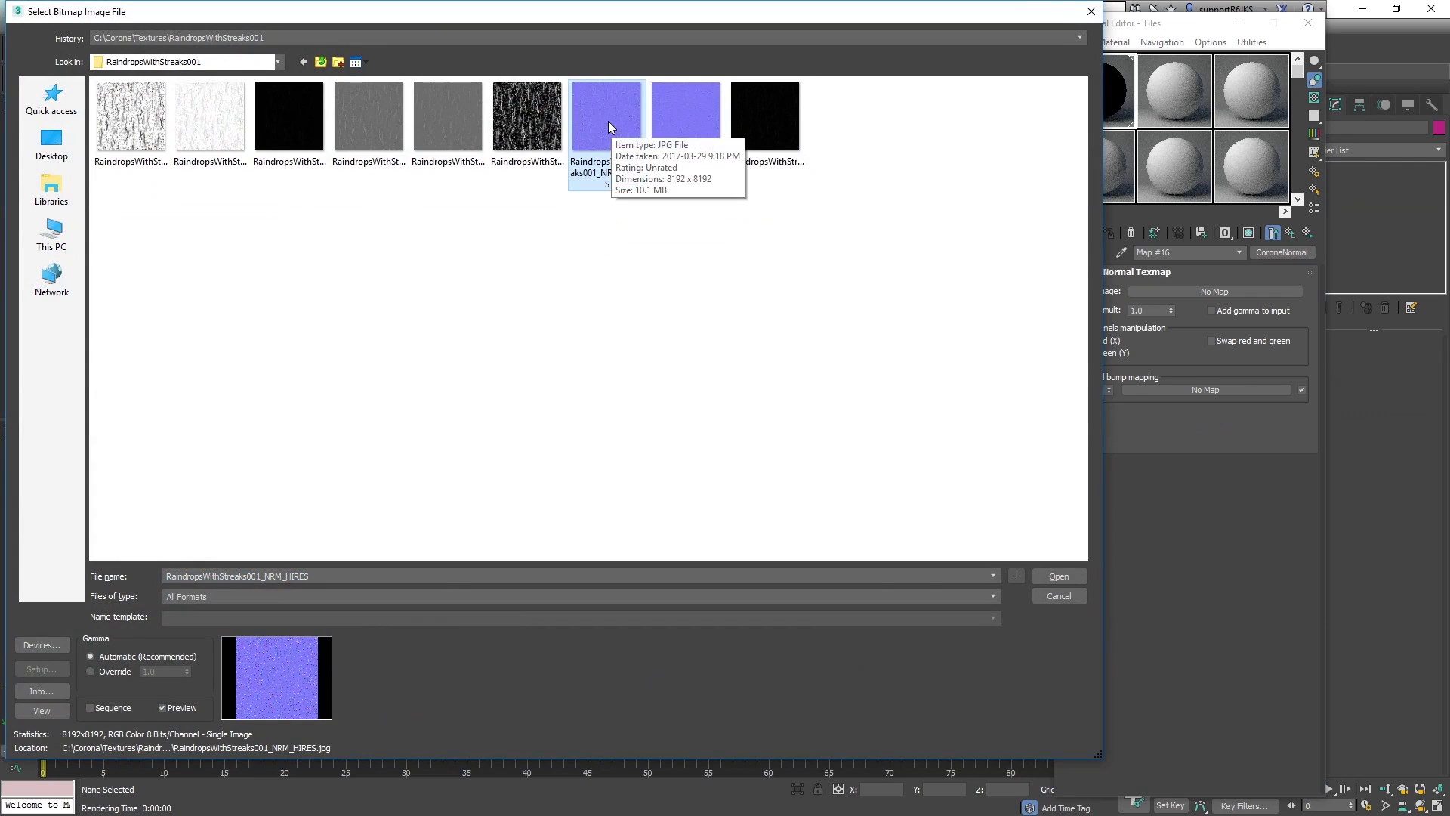
double_click(609, 121)
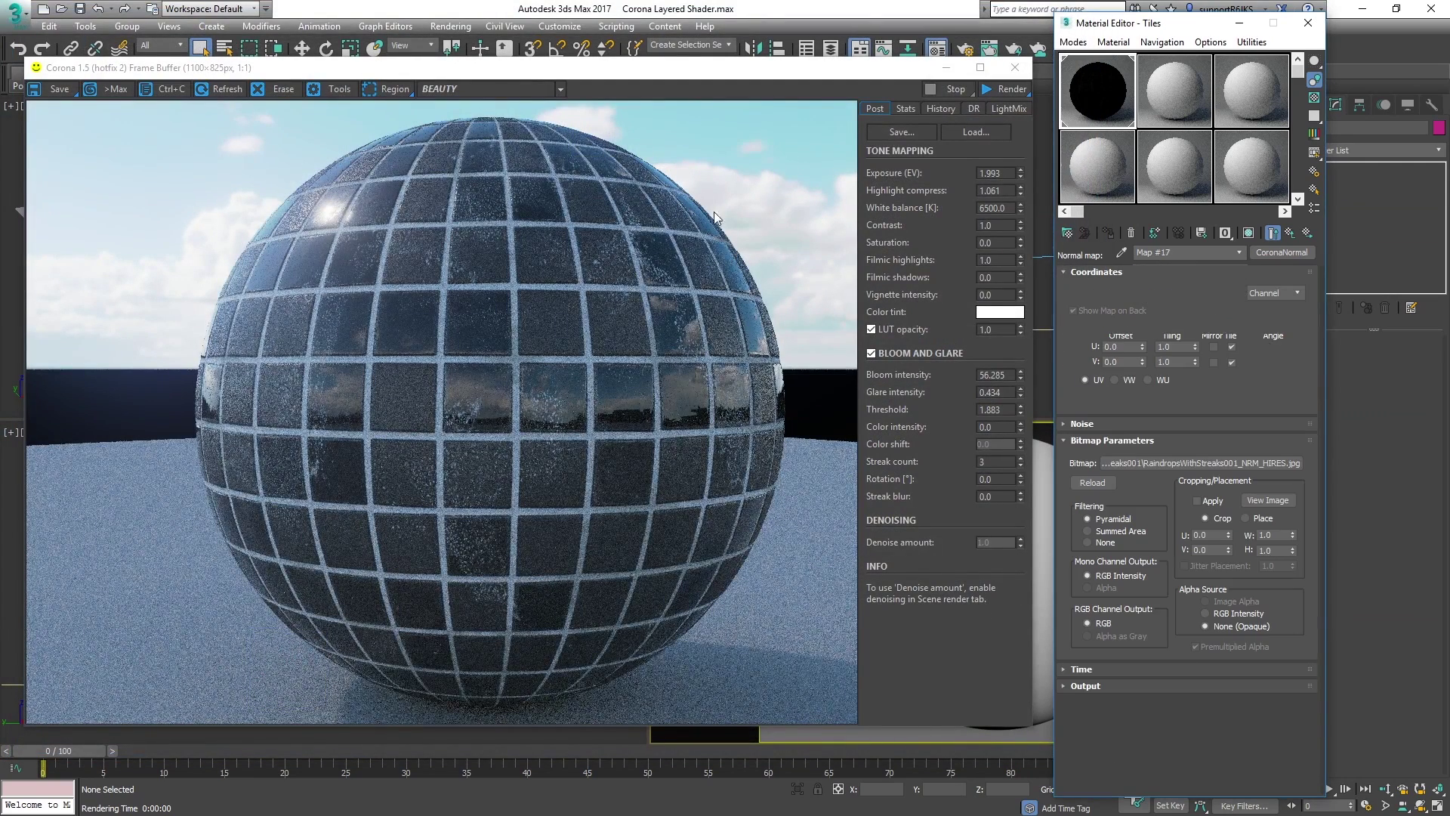
left_click(1290, 234)
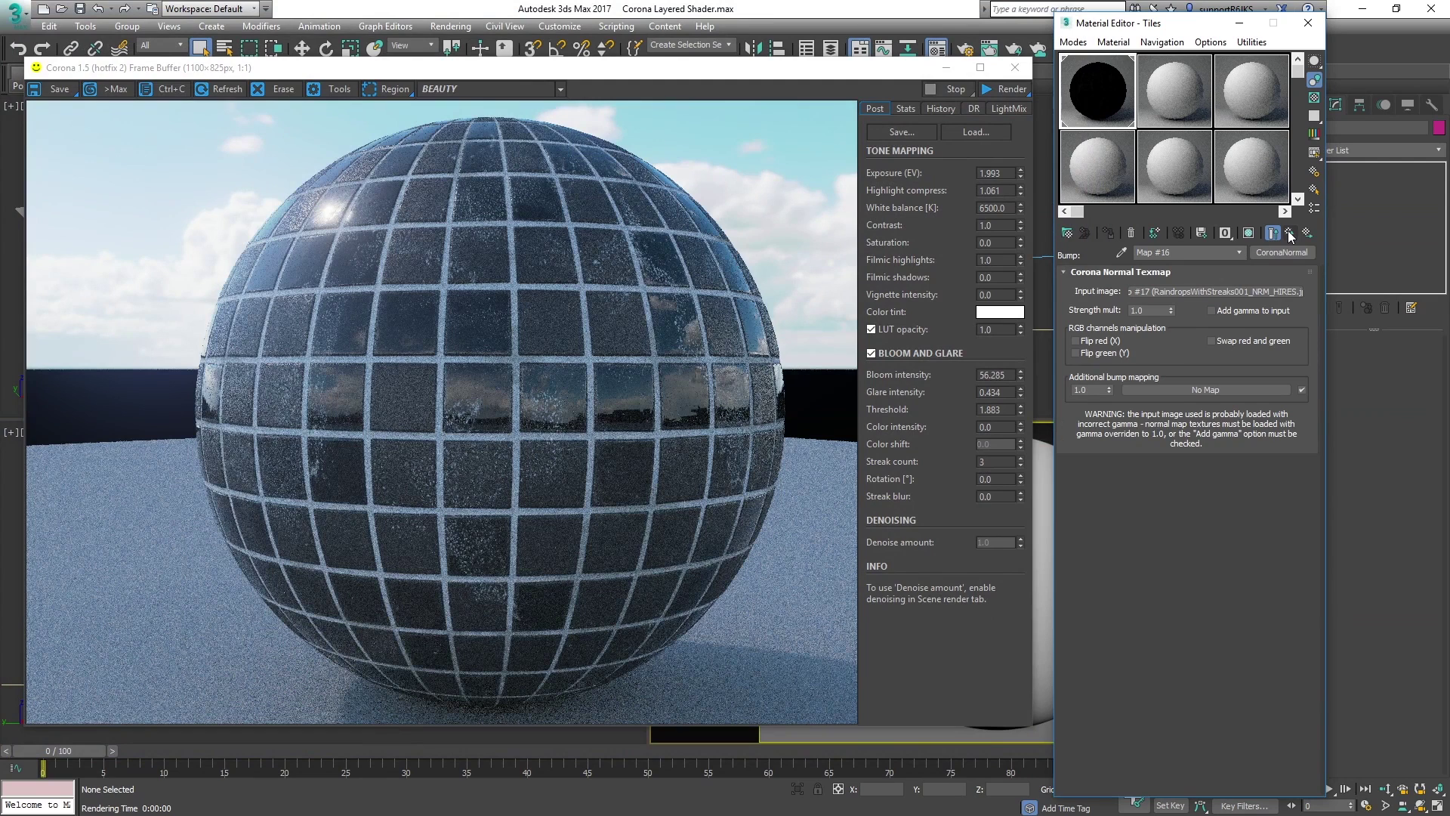
left_click(1237, 310)
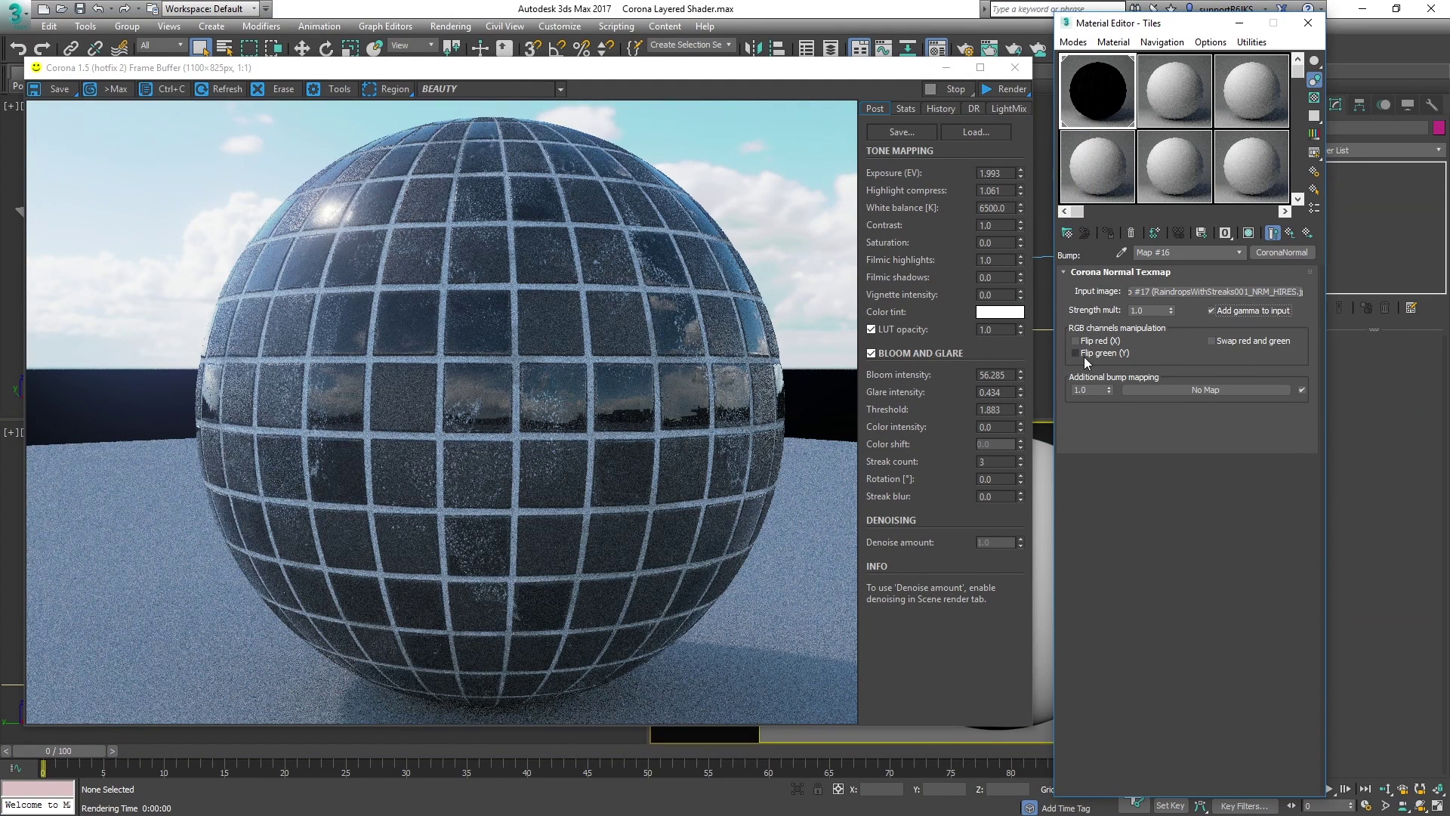
left_click(1290, 228)
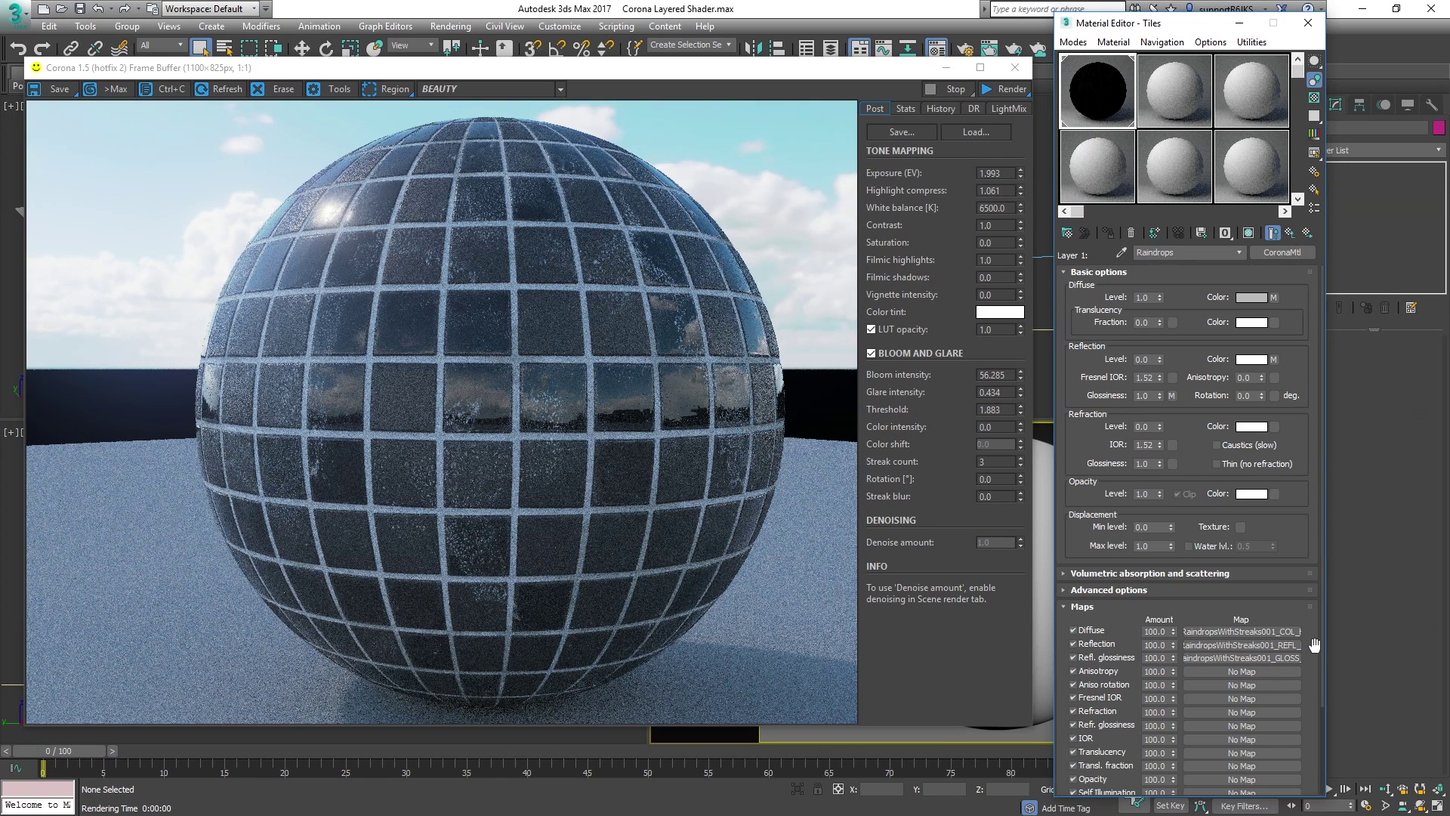
Load the RaindropsWithStreaks001_DISP16_HIRES bitmap as the Raindrops displacement map and return to the Raindrops material.
scroll(1314, 644, "down", 3)
left_click(1253, 743)
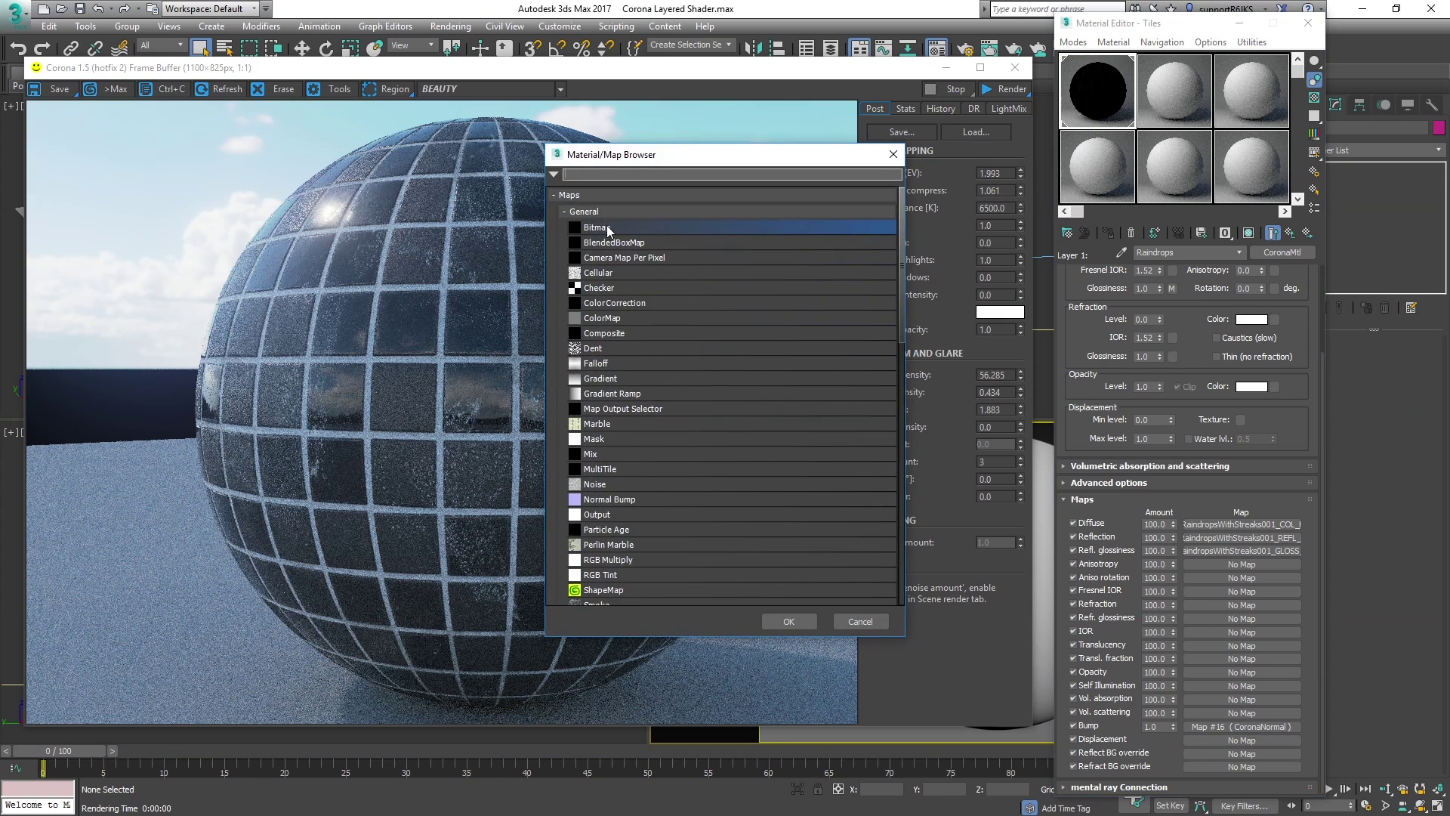
double_click(606, 226)
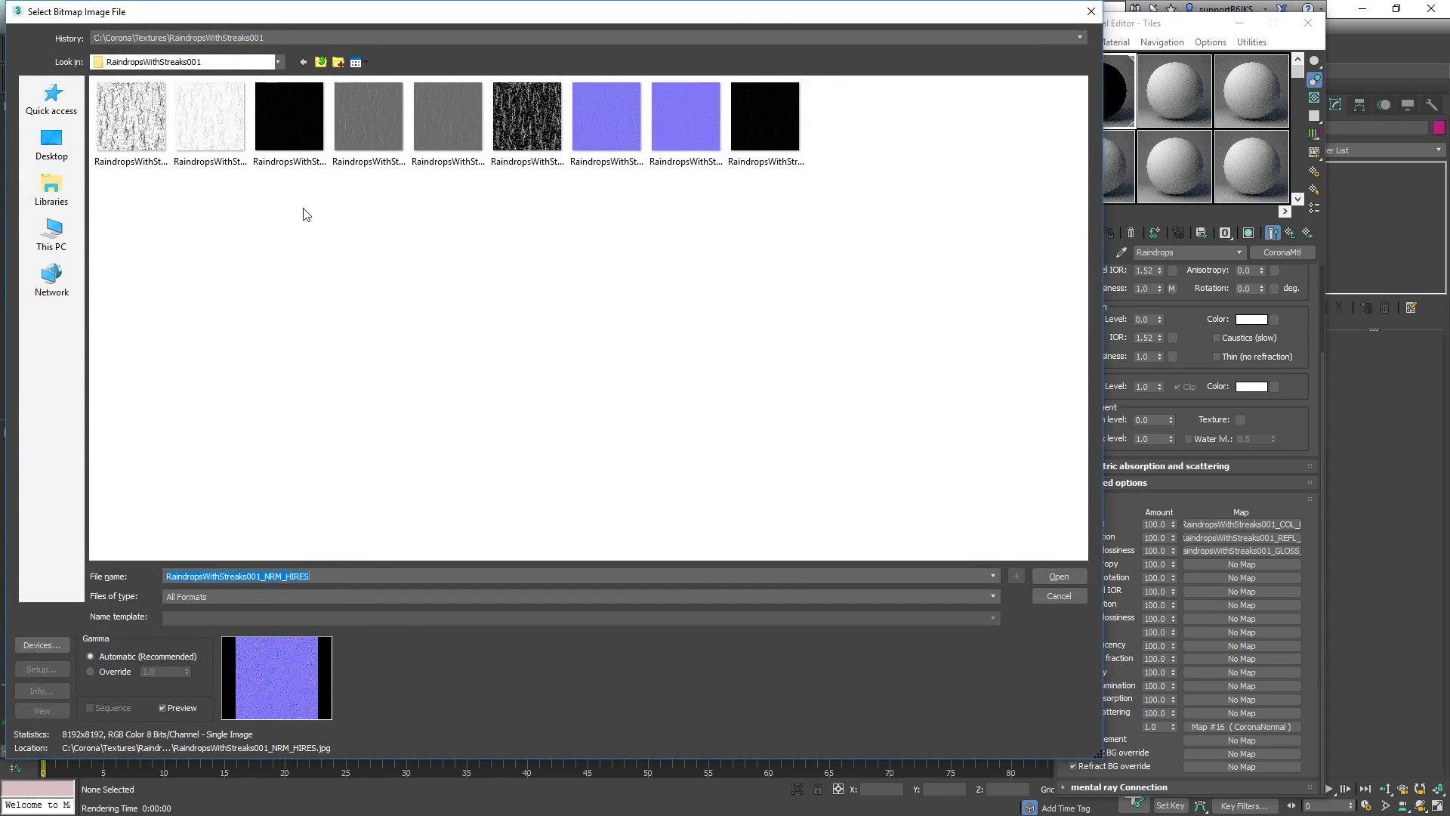
left_click(445, 117)
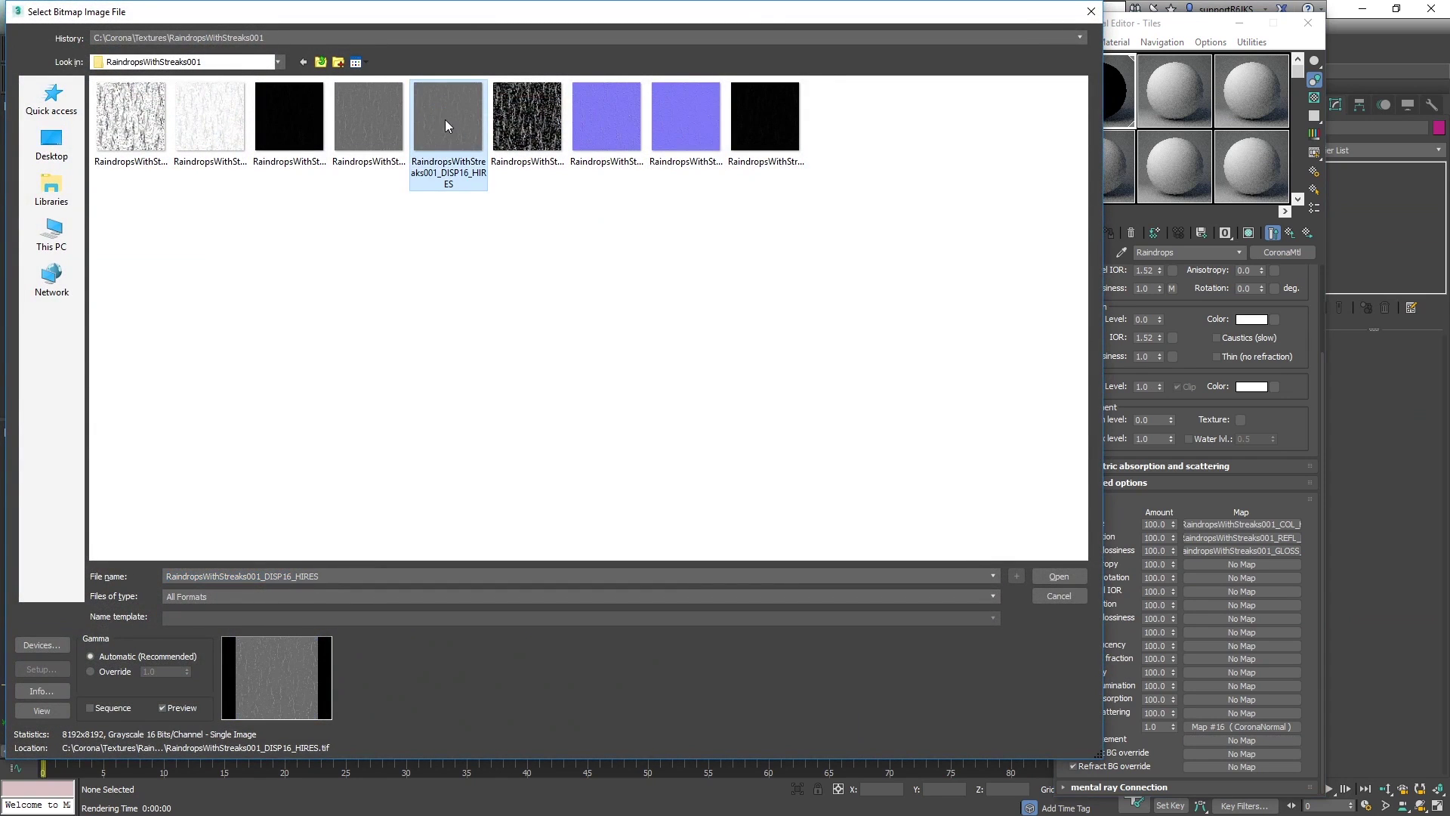
double_click(442, 117)
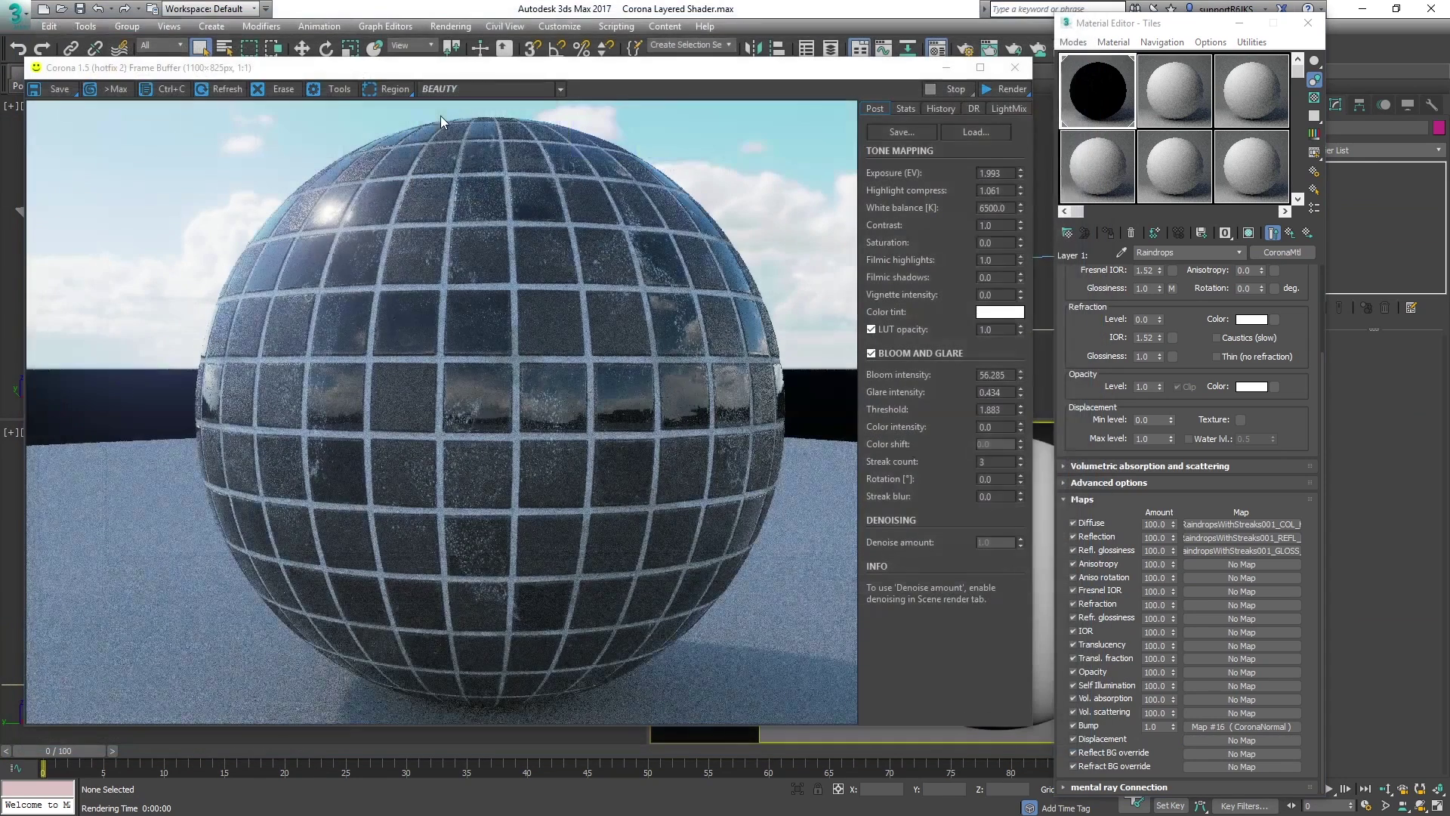
left_click(1272, 235)
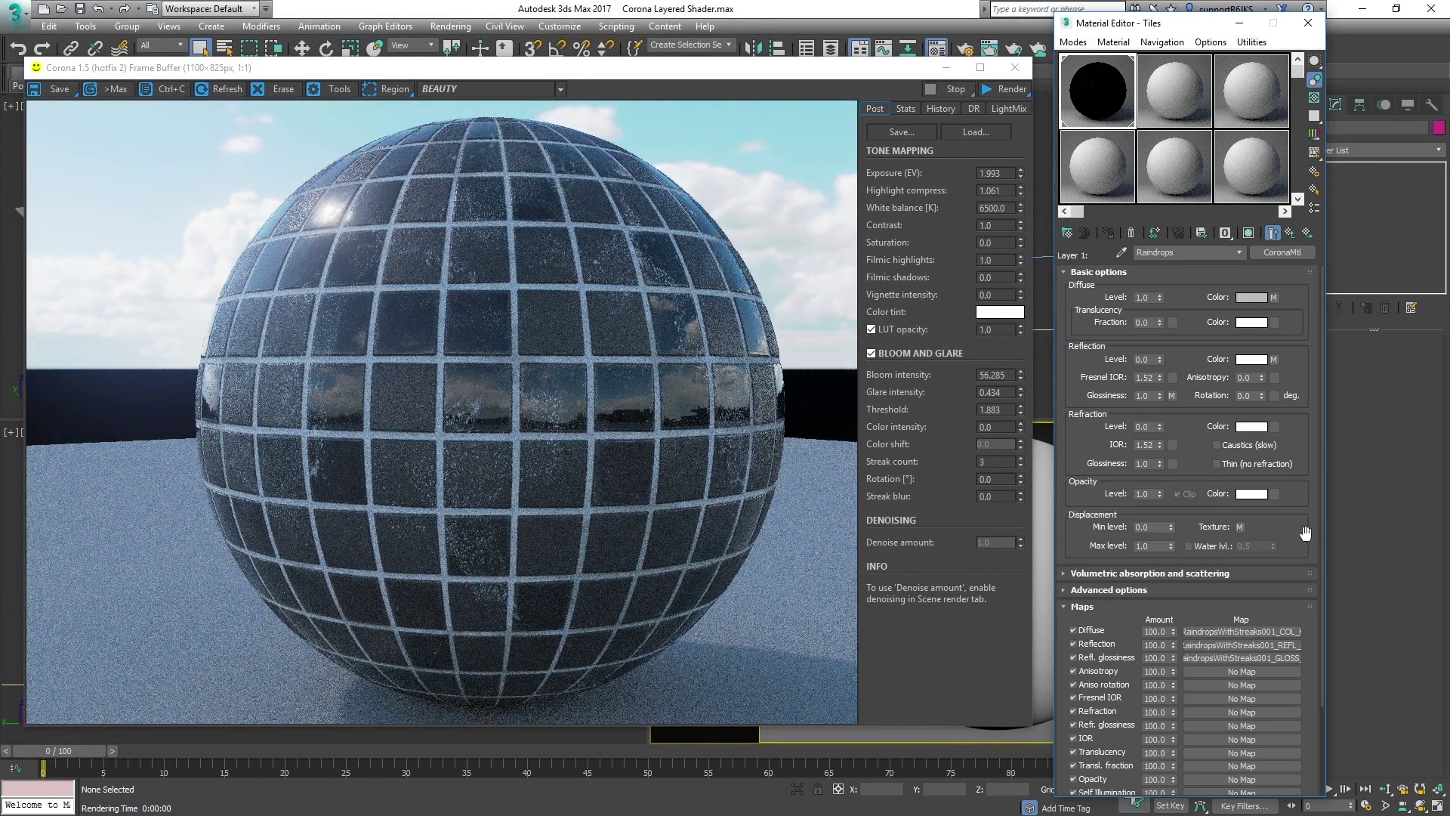
mouse_move(1307, 536)
left_mouse_down()
mouse_move(1309, 425)
mouse_move(1311, 527)
left_mouse_up()
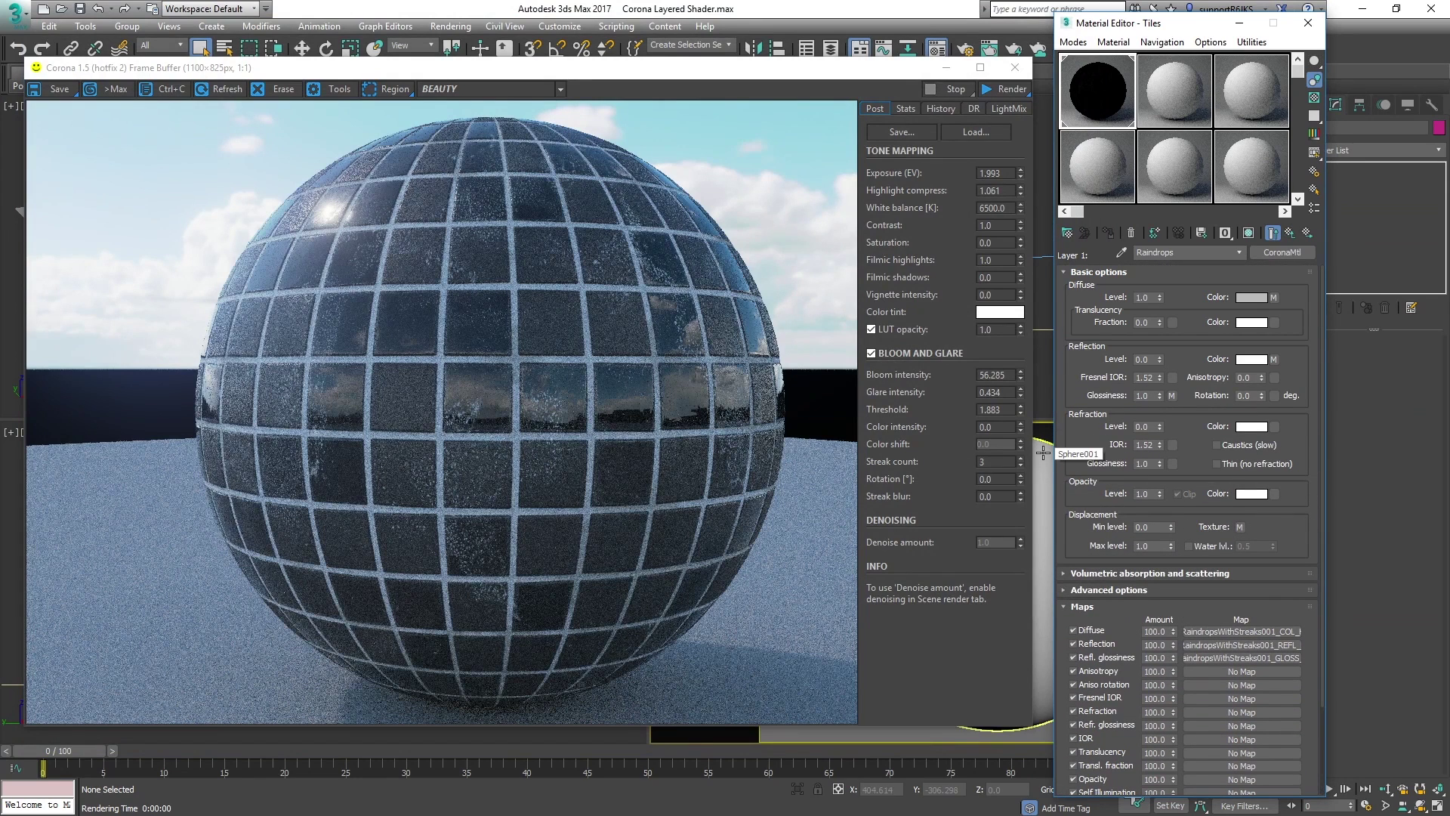
Render the scene, then set the Raindrops reflection level to 1.0 and render again.
left_click(1000, 91)
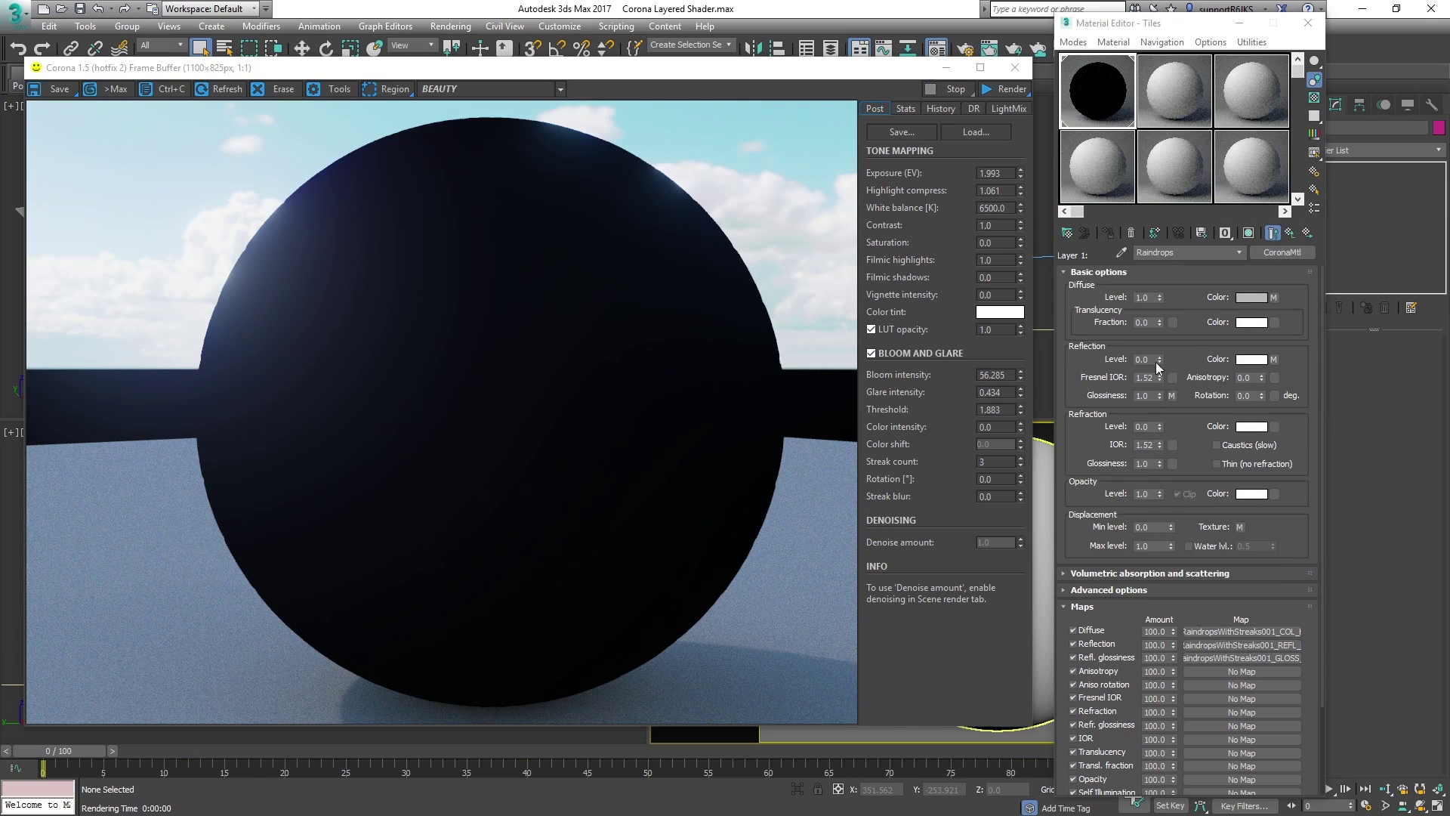
left_click_drag(1160, 360, 1156, 529)
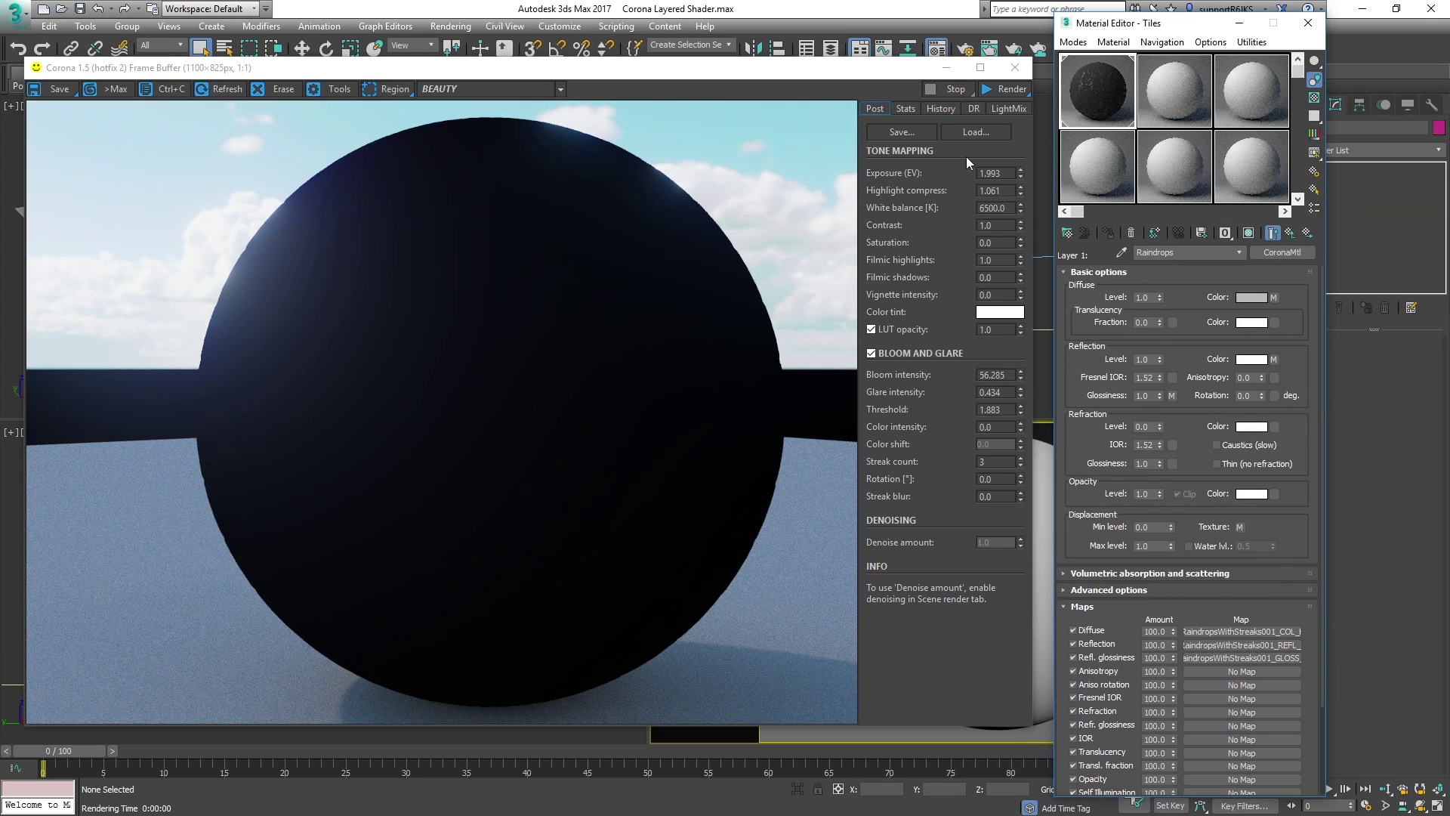
left_click(1006, 89)
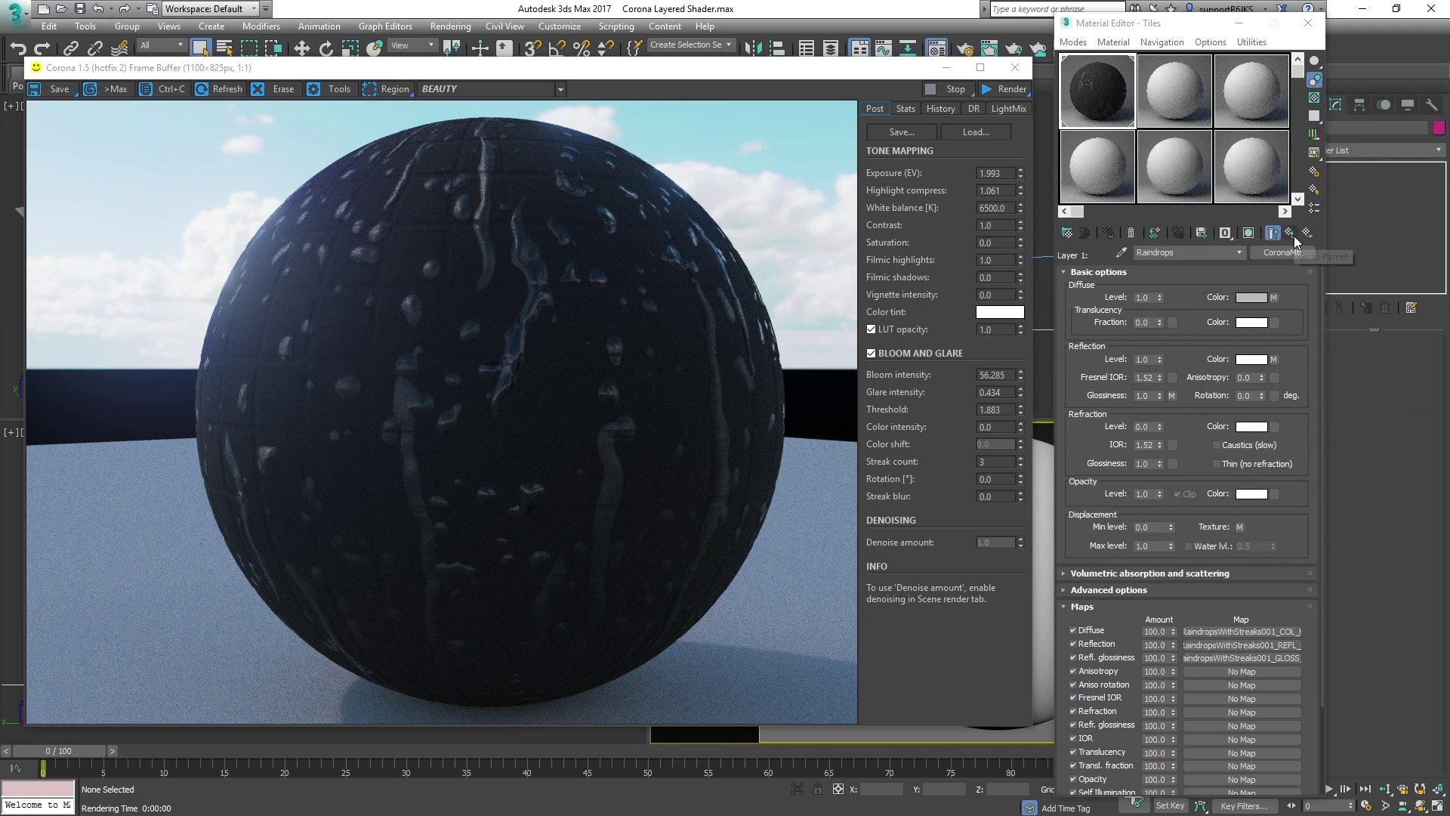
Load the RaindropsWithStreaks001_ALPHAMASKED_VAR1_HIRES bitmap as the layer 1 mask of the layered material and re-render.
left_click(1291, 234)
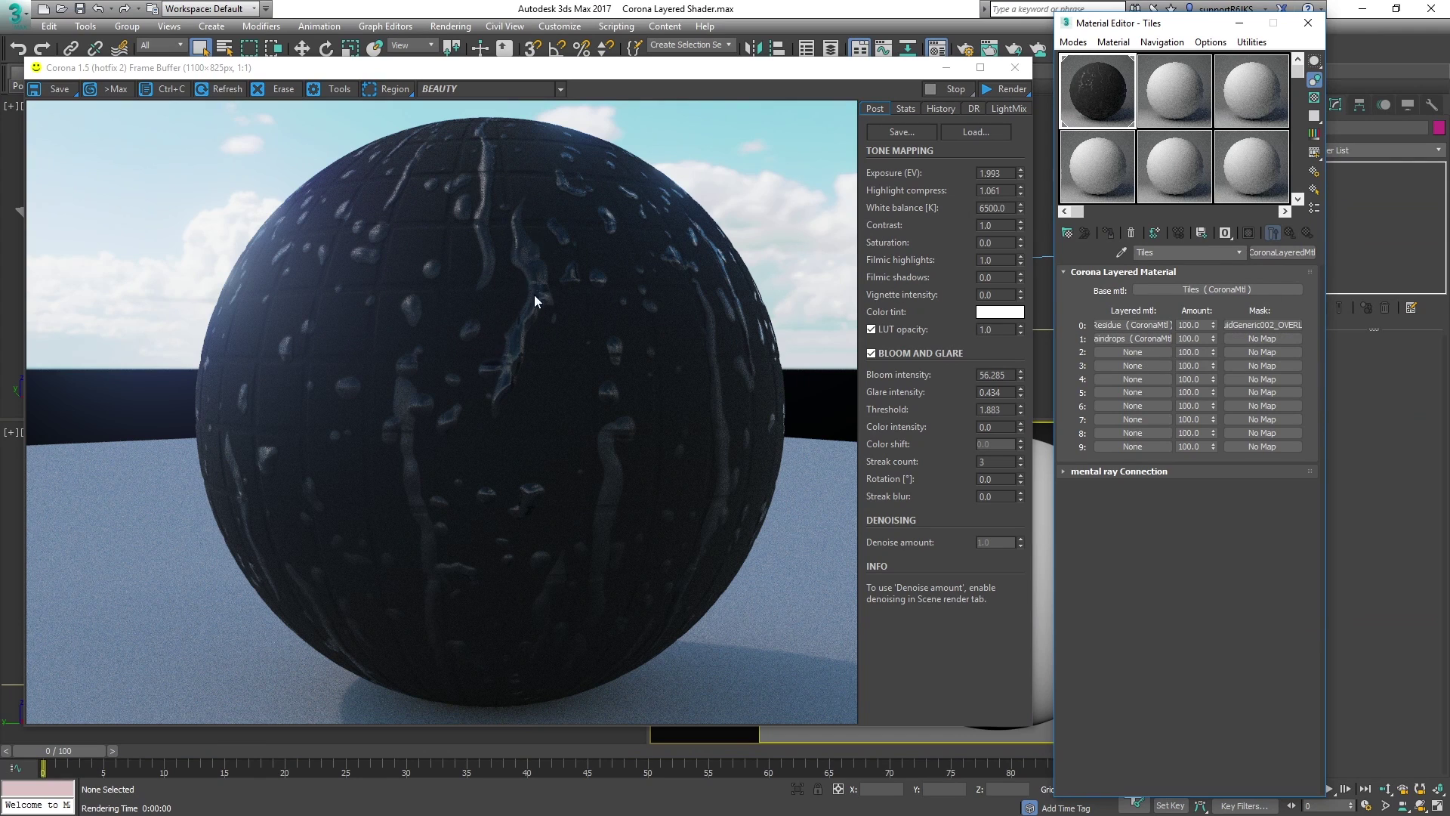
left_click(1263, 337)
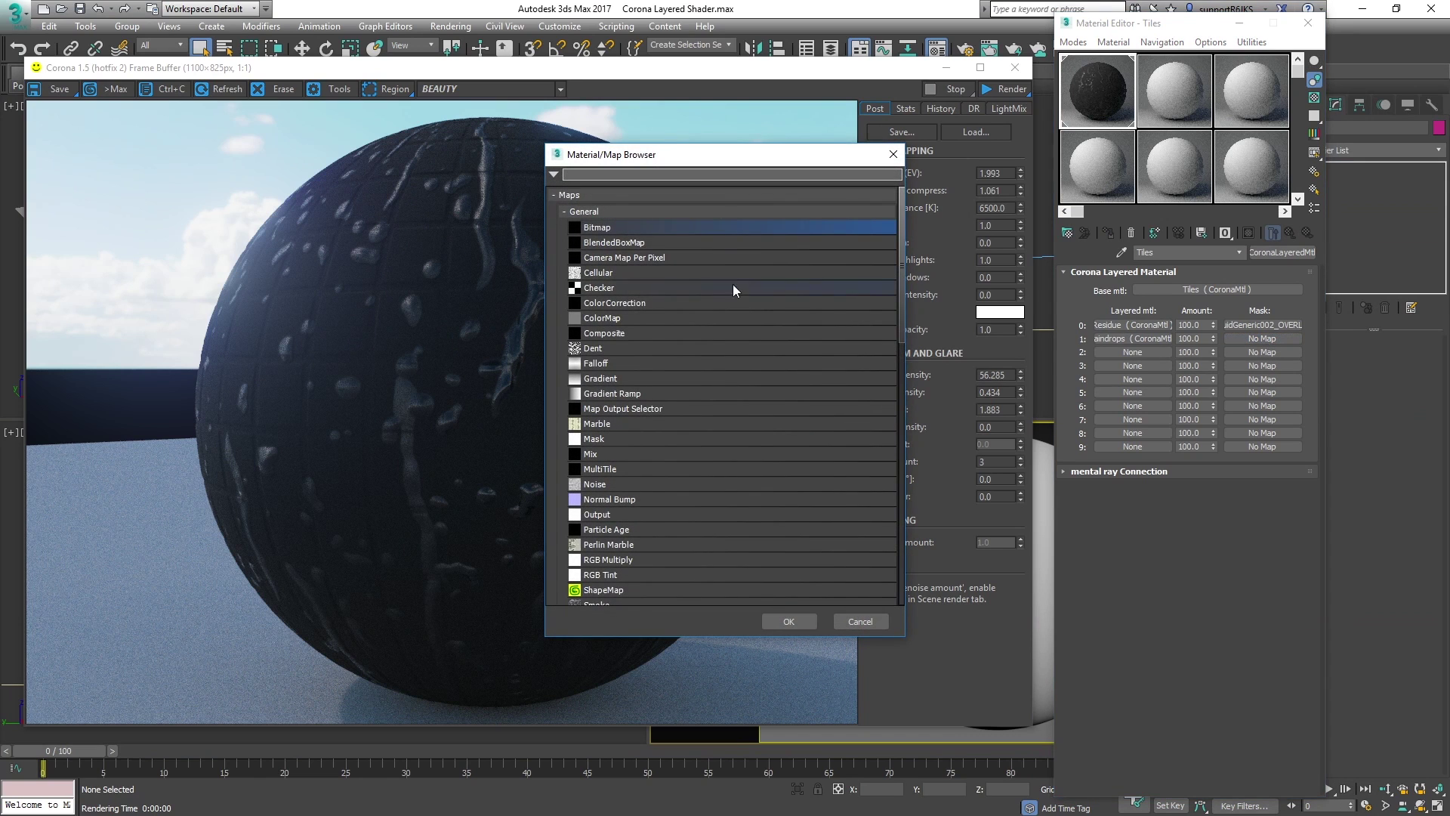
double_click(600, 227)
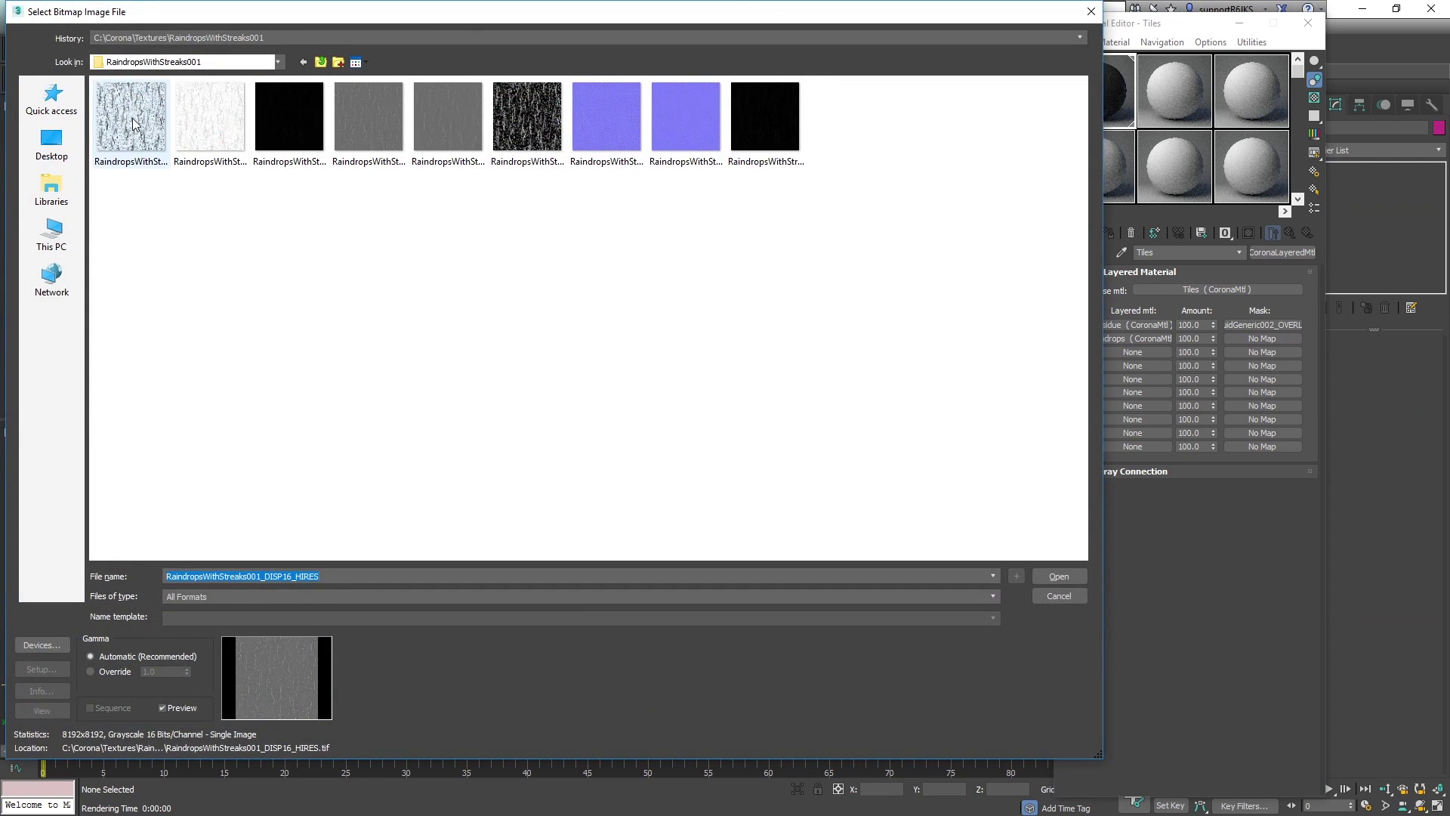
left_click(132, 120)
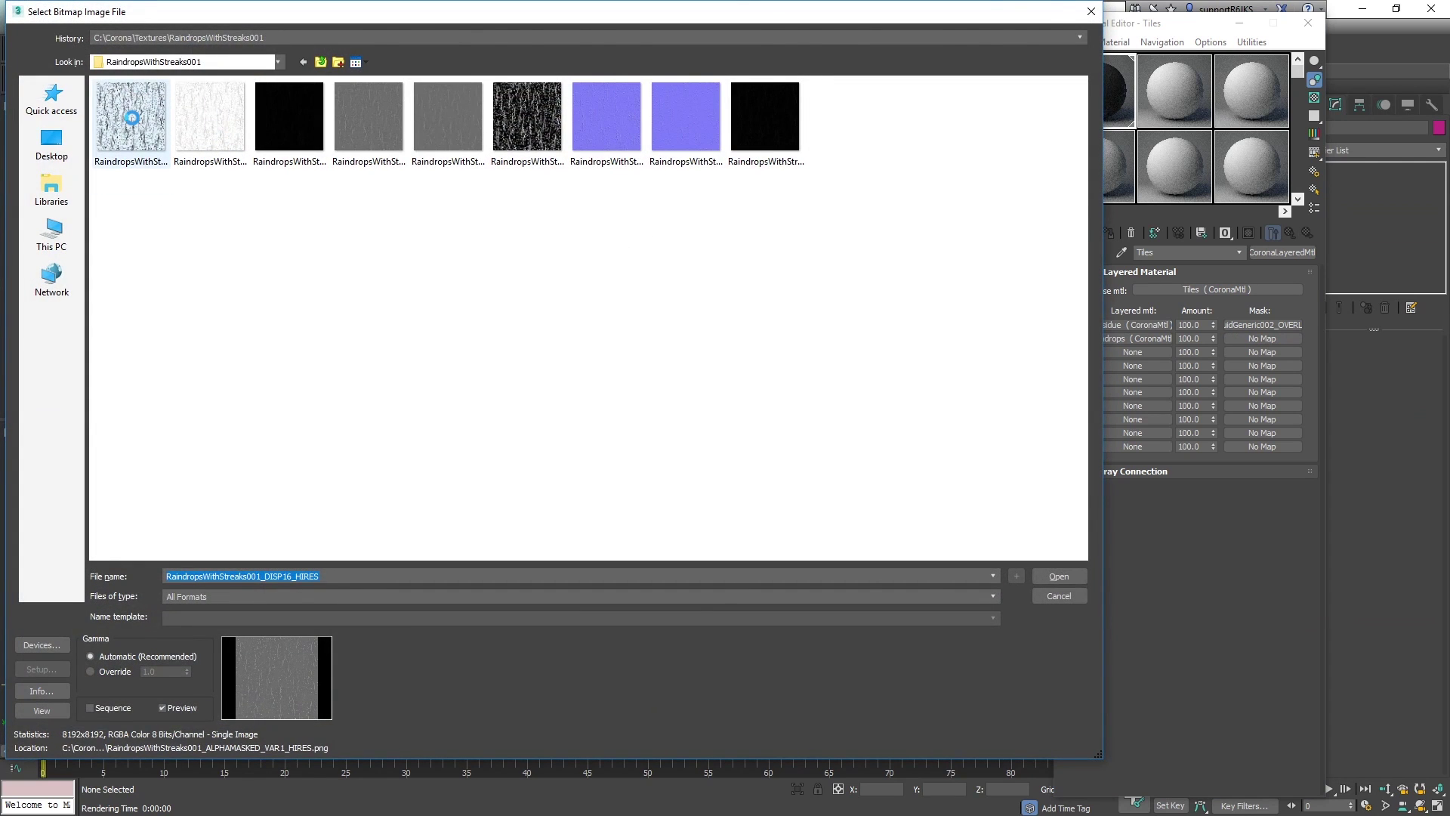
double_click(132, 119)
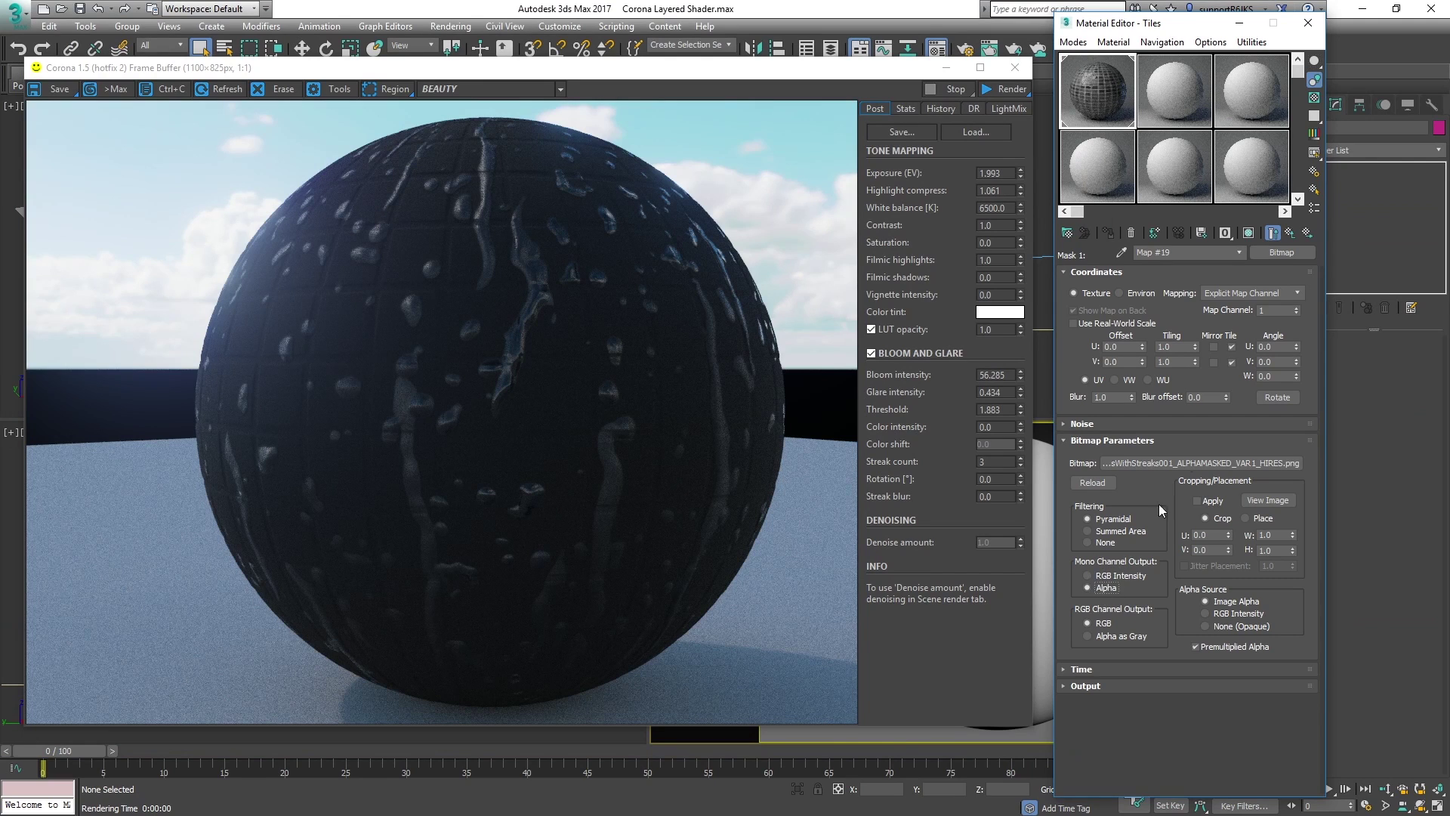
left_click(1290, 234)
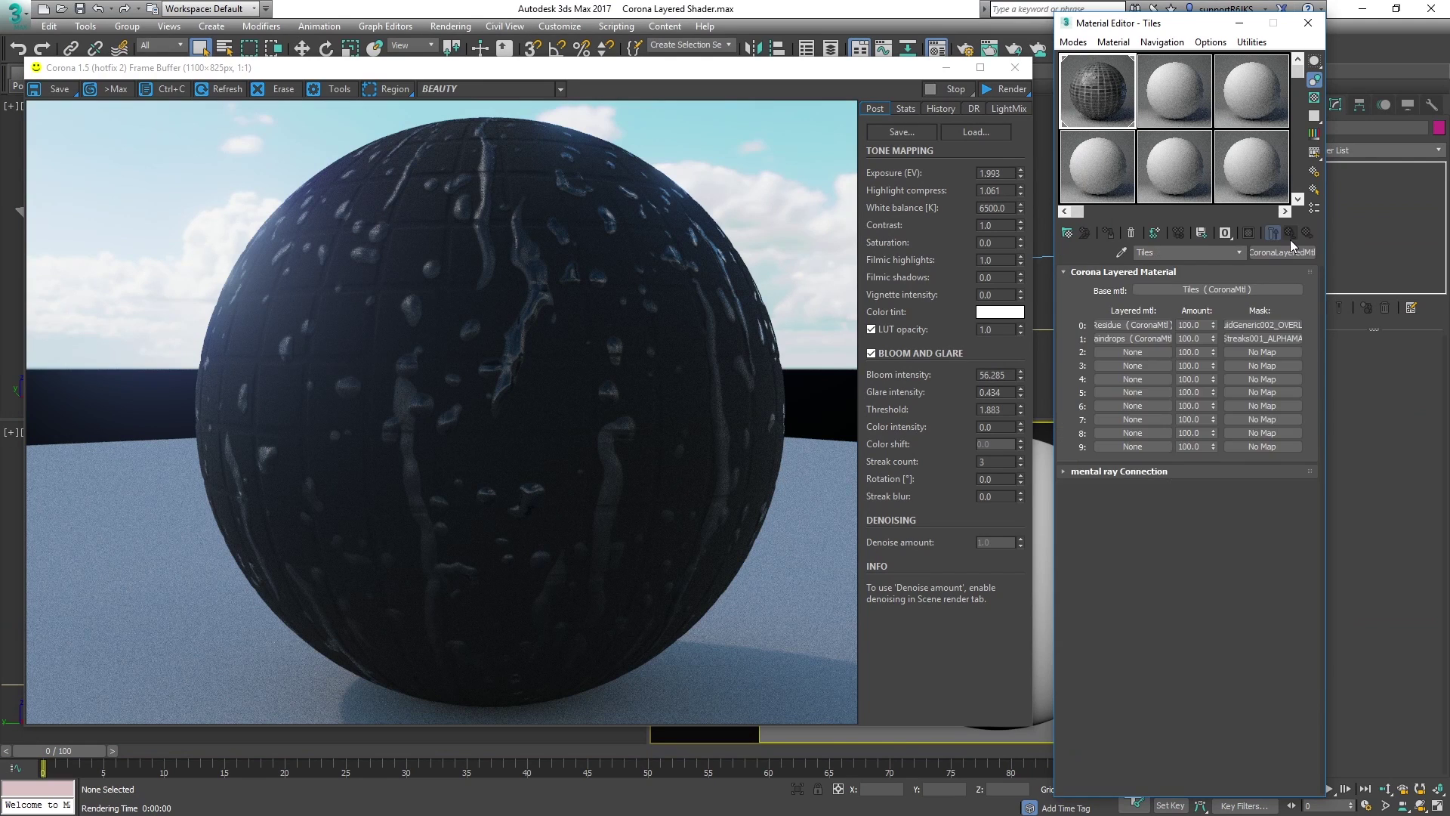
left_click(1003, 89)
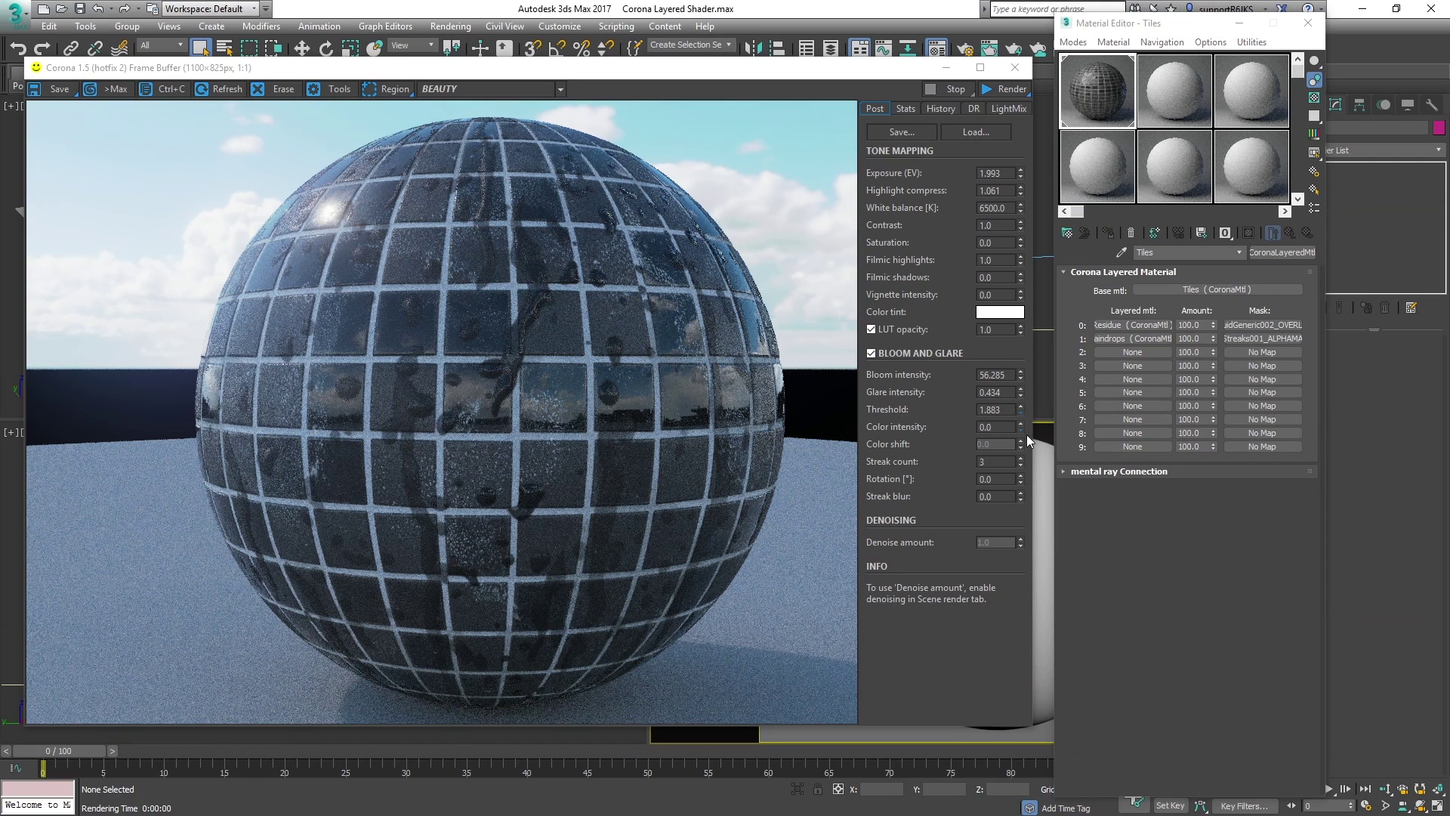
Add a UVW Map modifier to the sphere with Spherical mapping on map channel 2, and render the scene.
left_click(1014, 68)
left_click(943, 478)
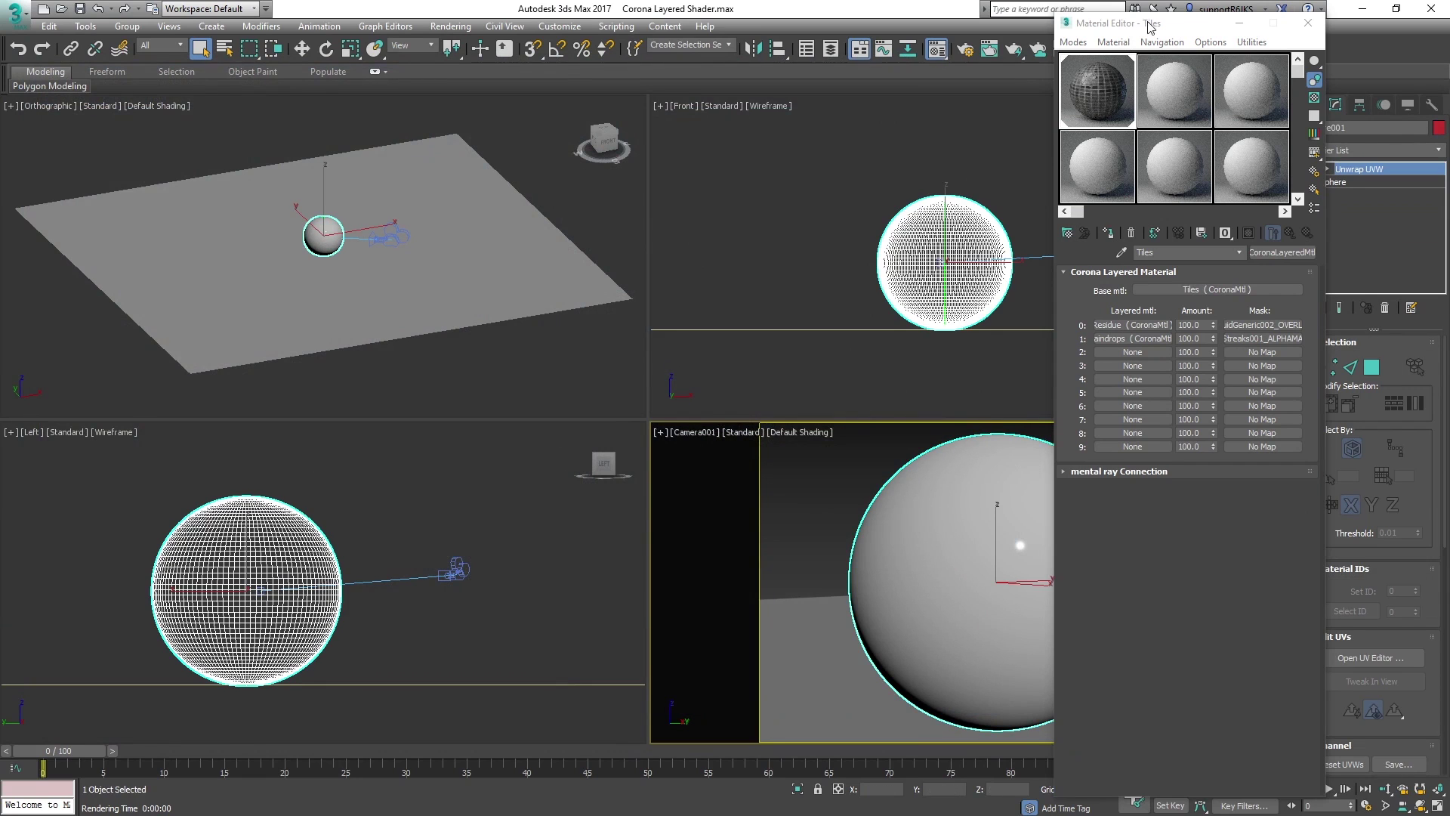
left_click_drag(1160, 27, 543, 34)
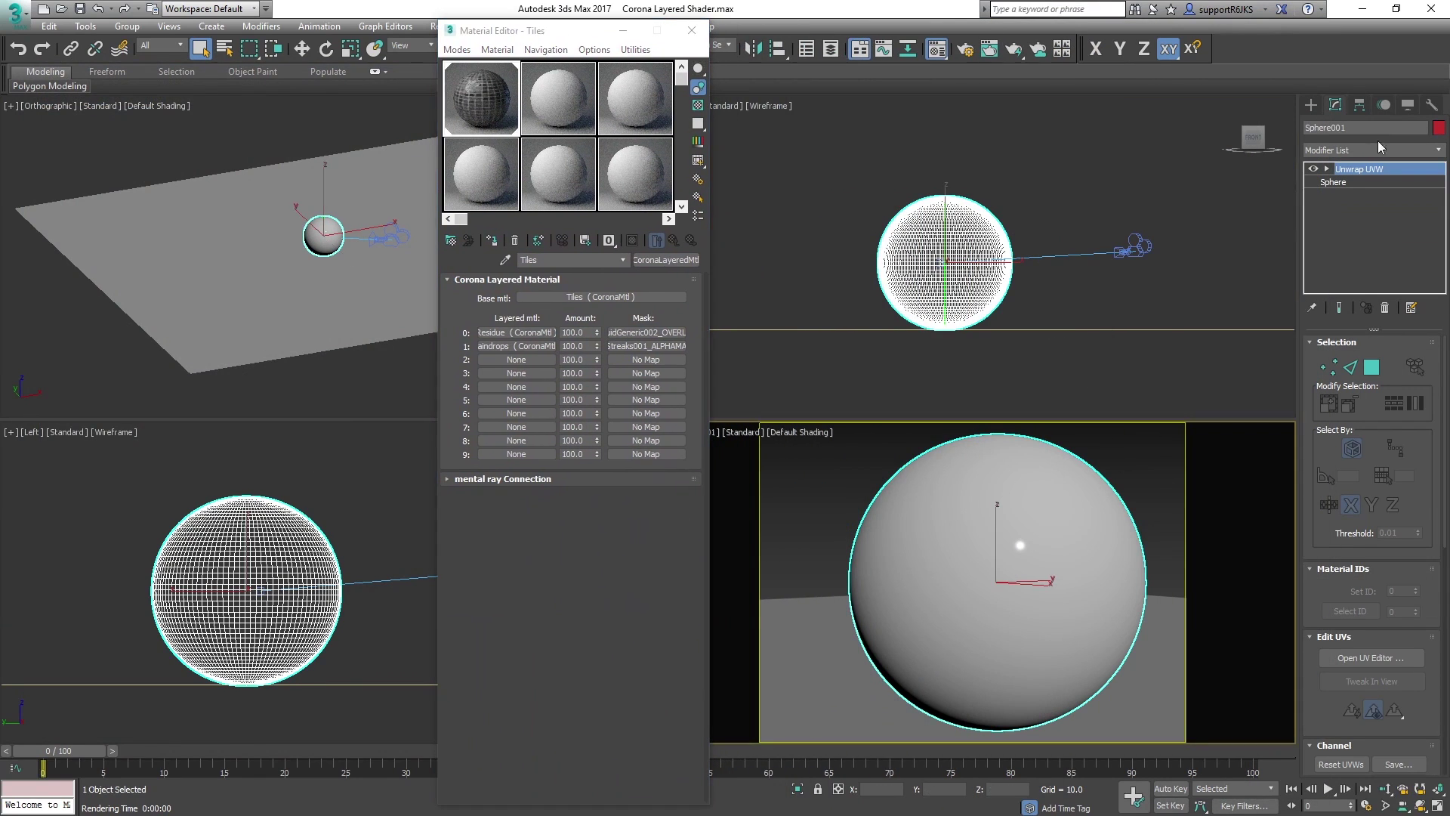
left_click(1409, 146)
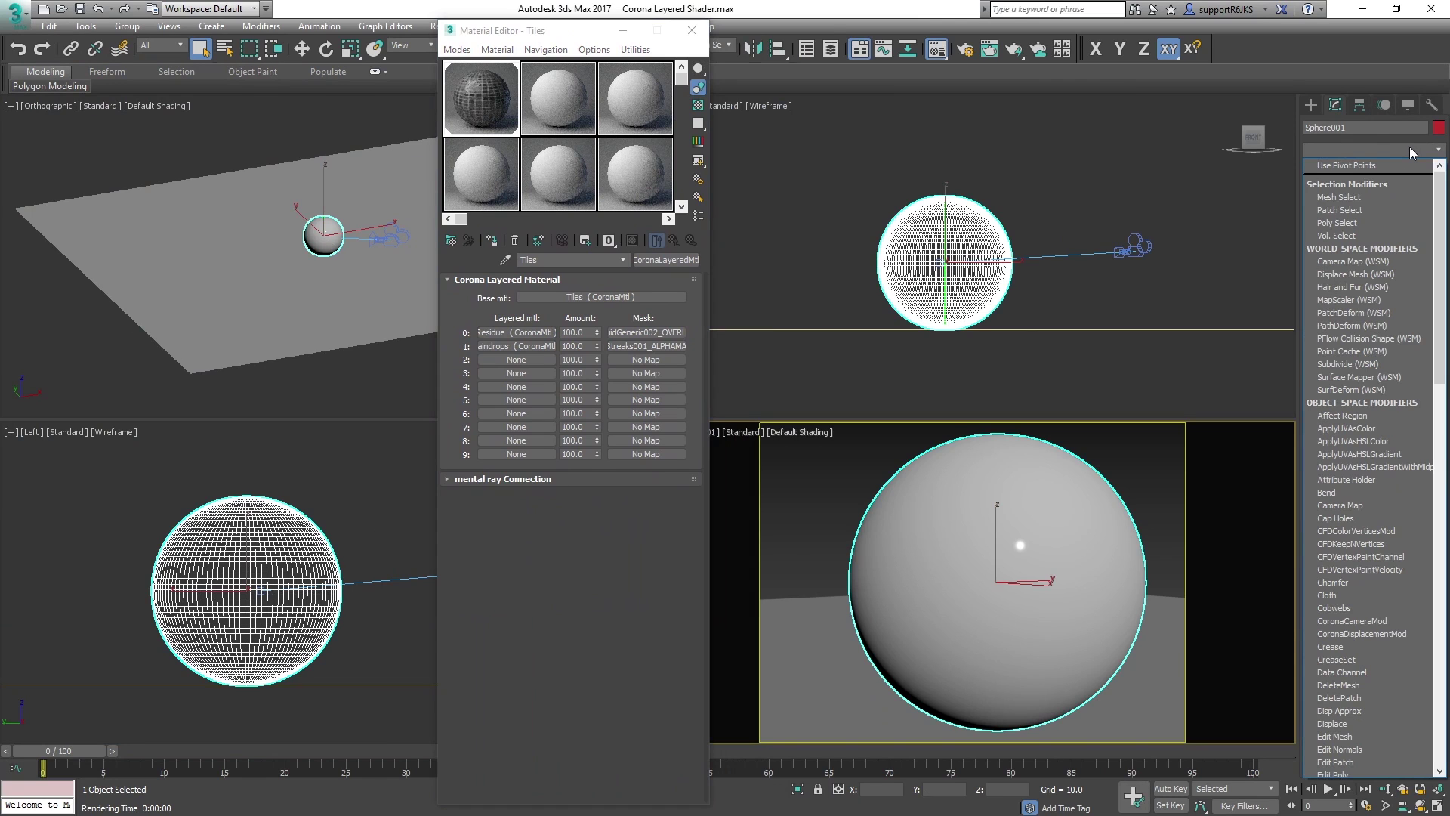
scroll(1401, 356, "down", 9)
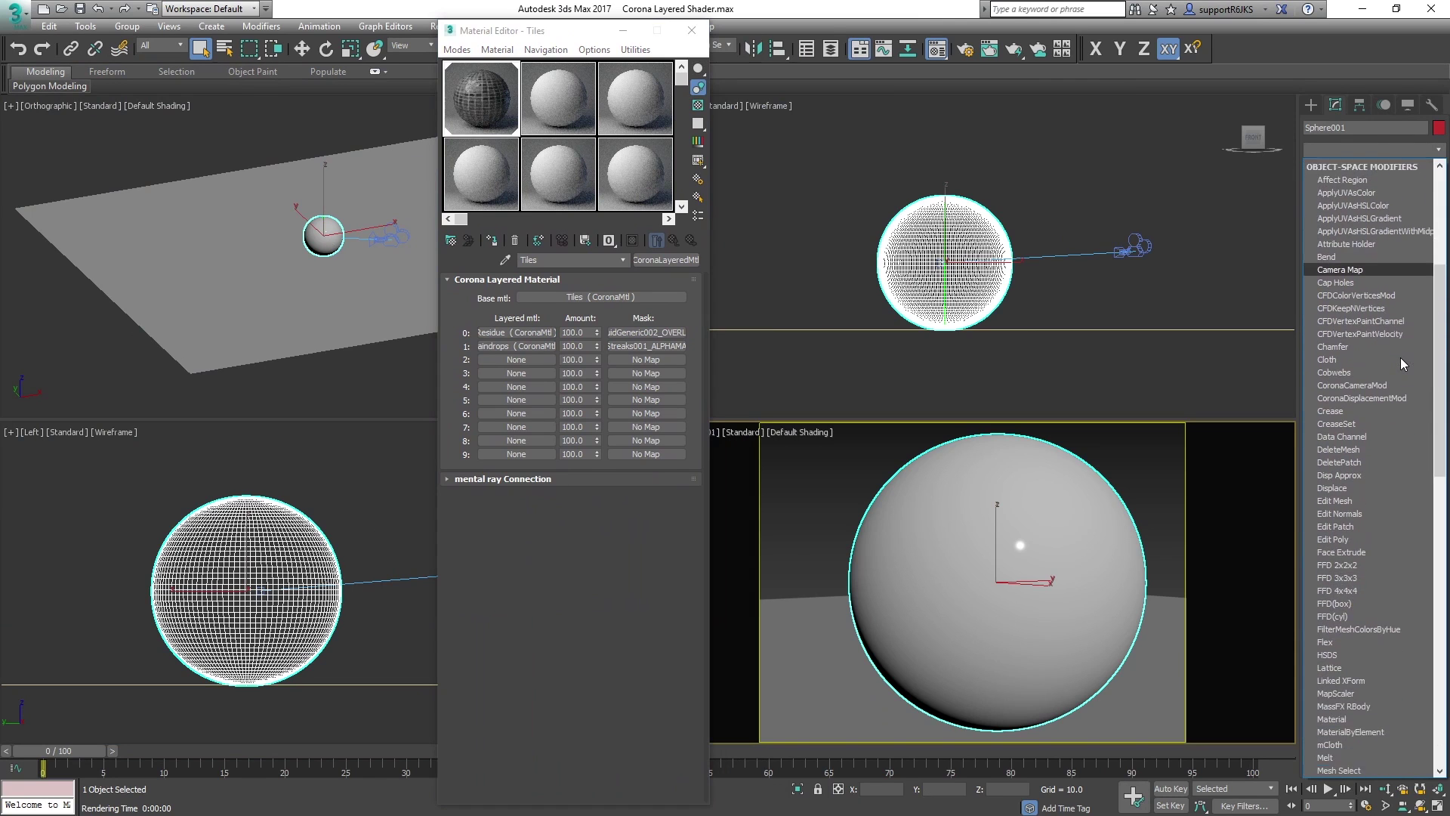
scroll(1401, 366, "down", 2)
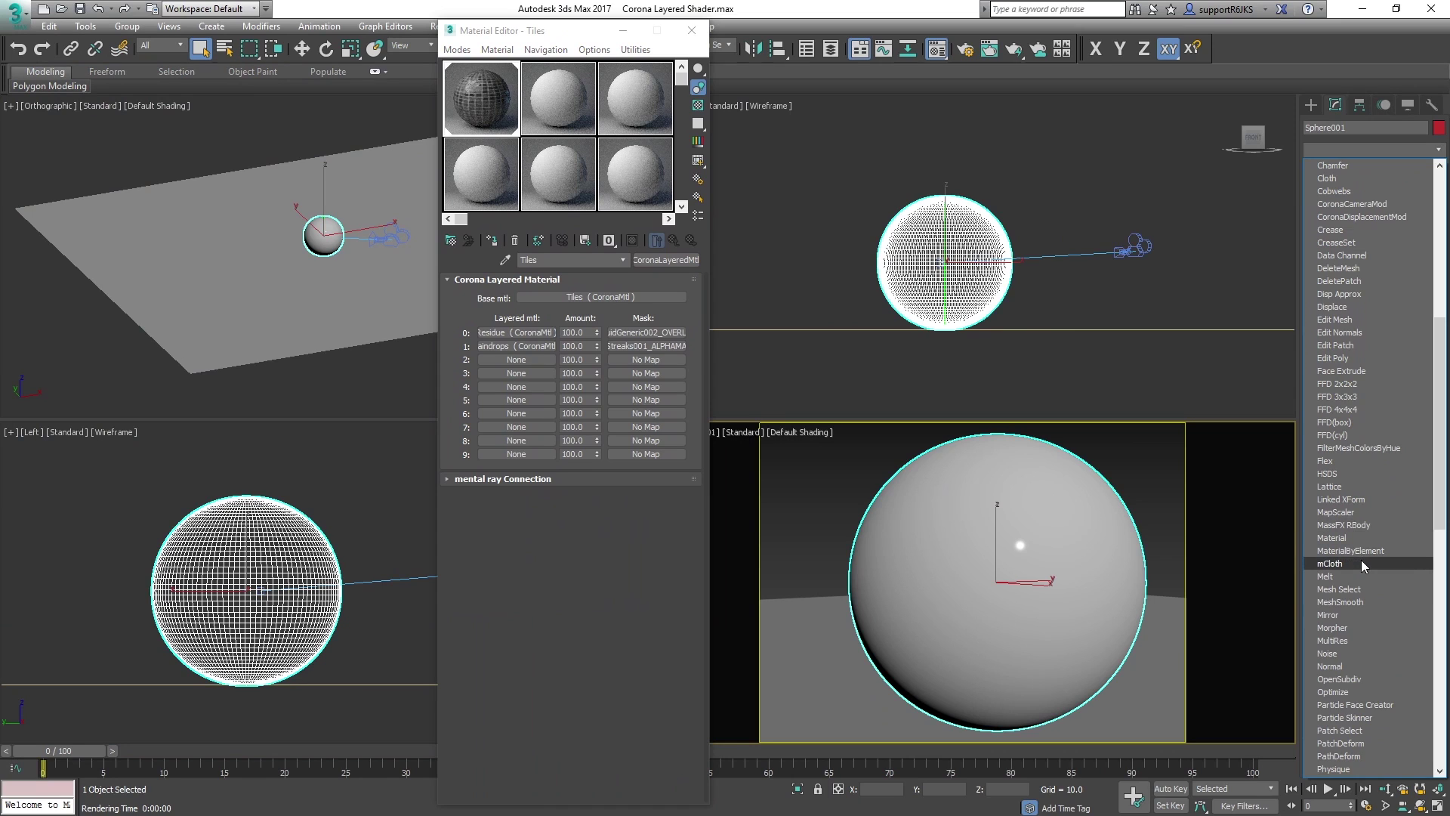
key("u")
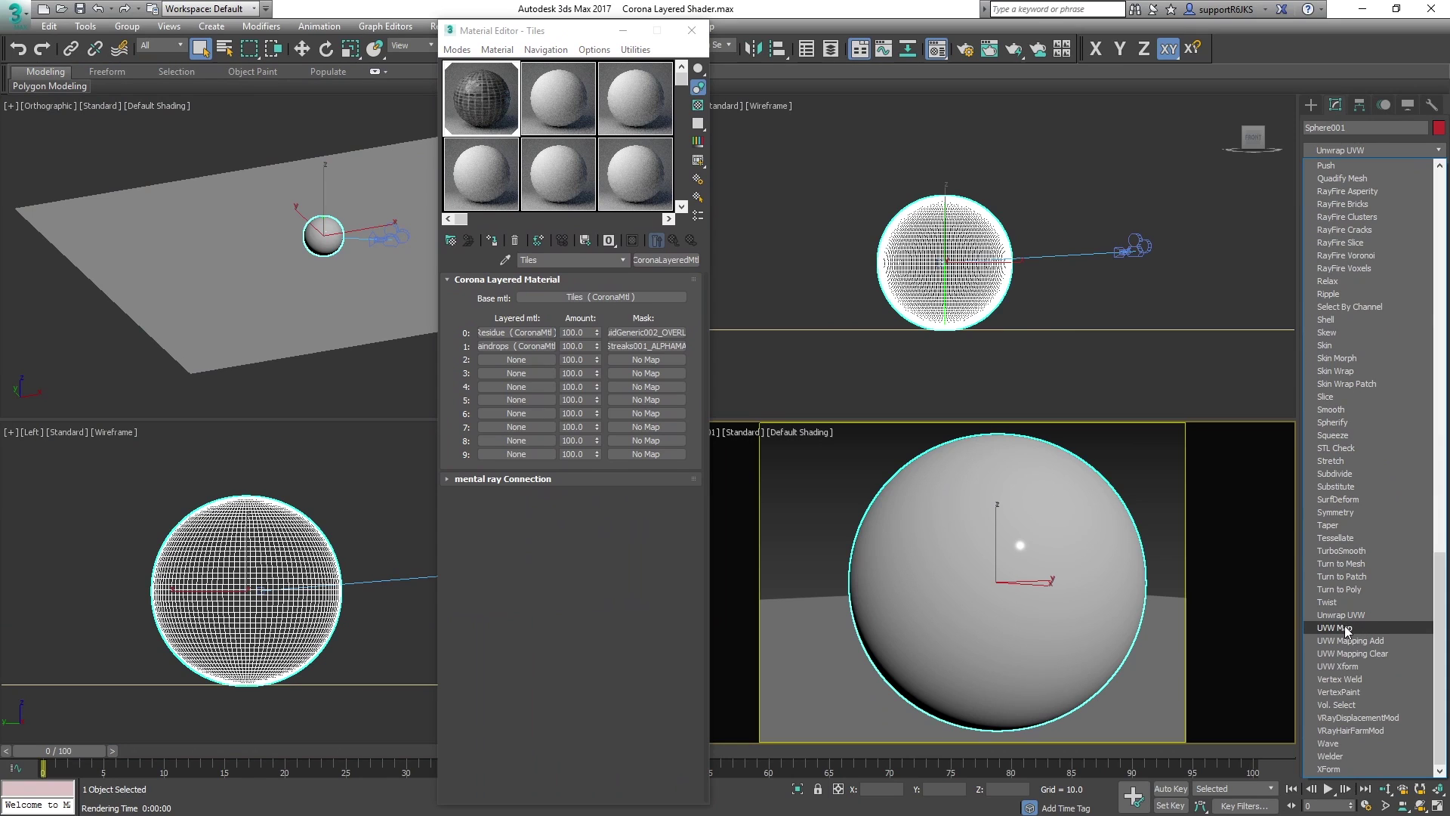
left_click(1346, 630)
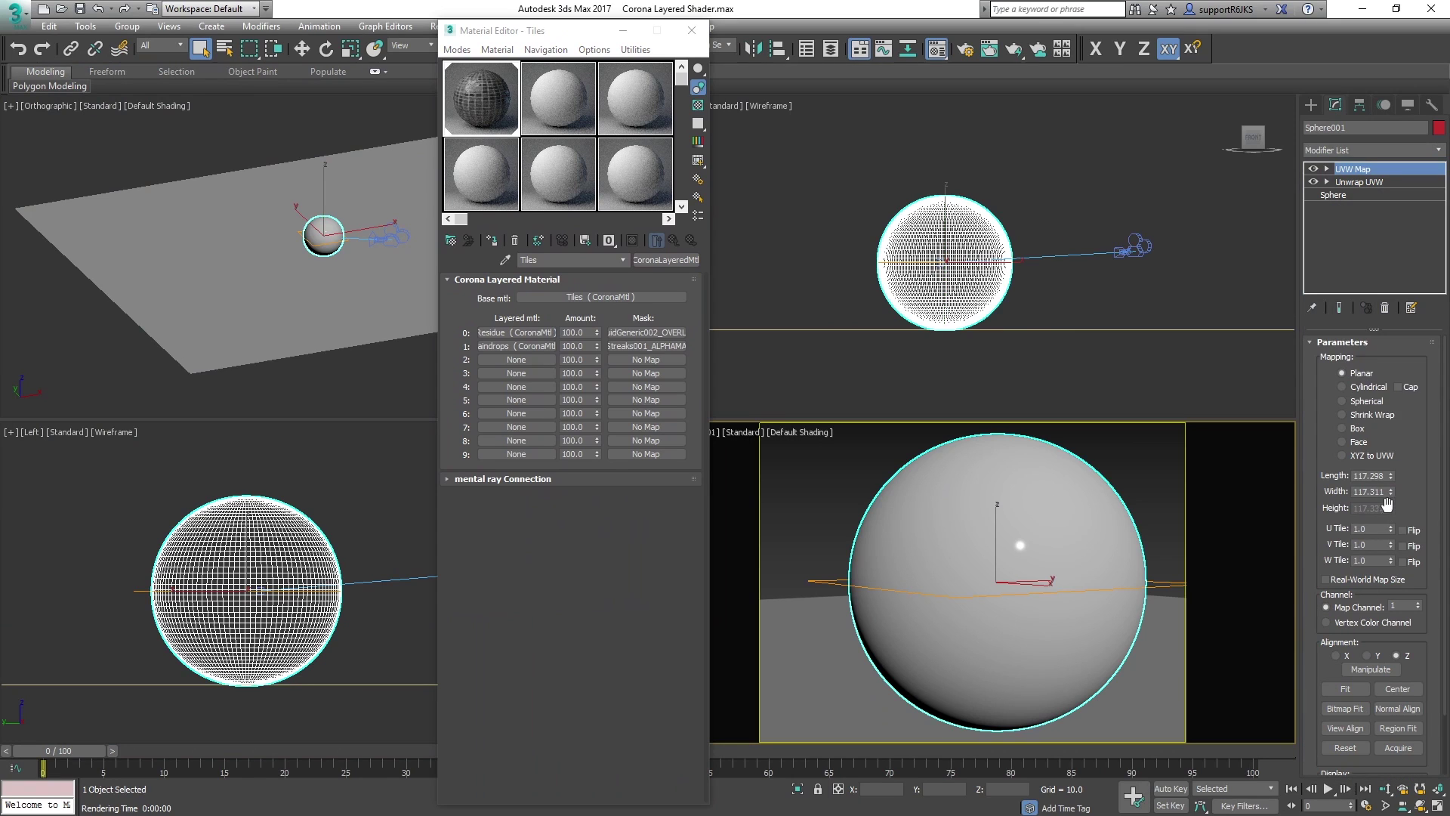
left_click(1364, 404)
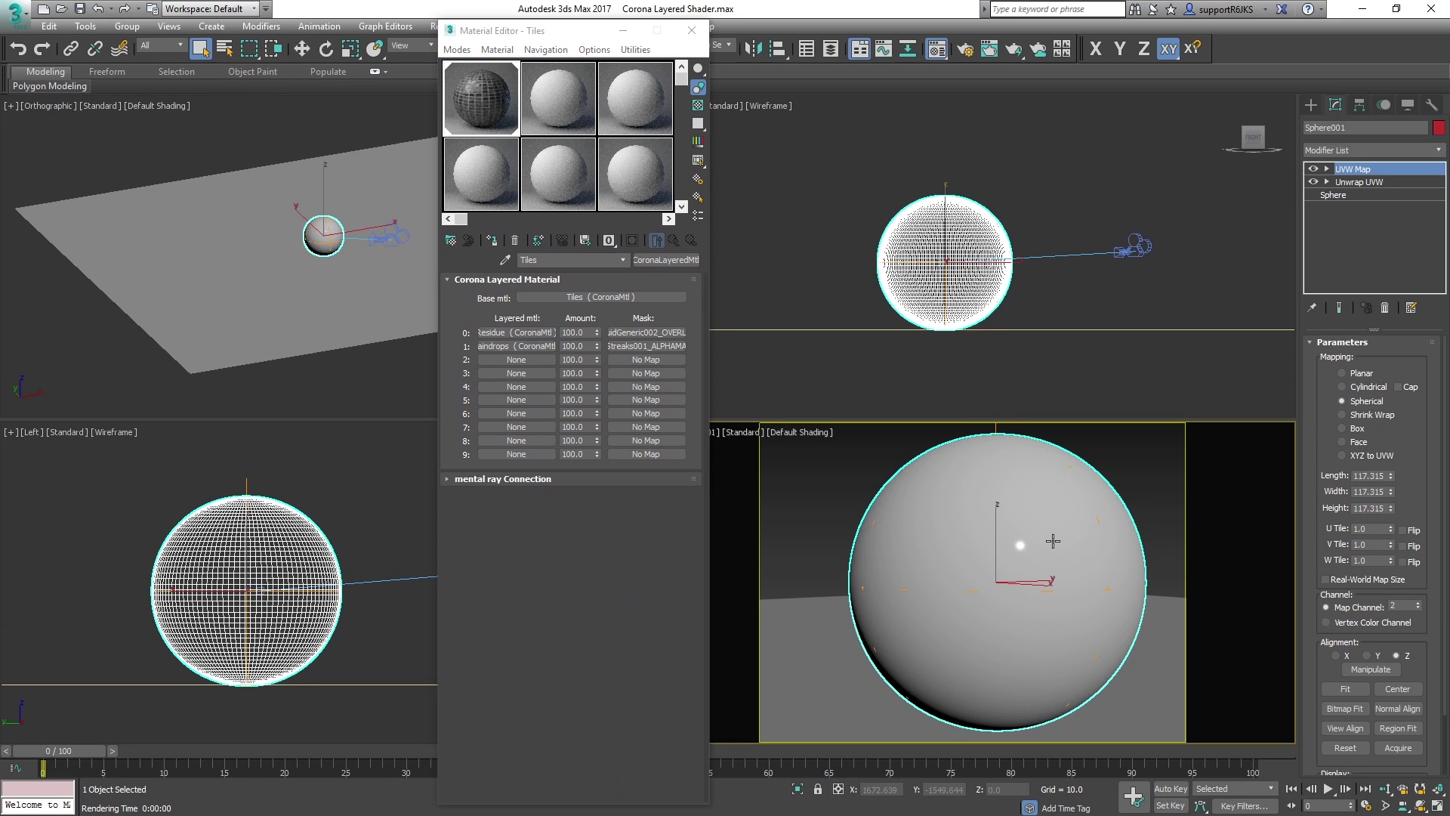
key("shift+q")
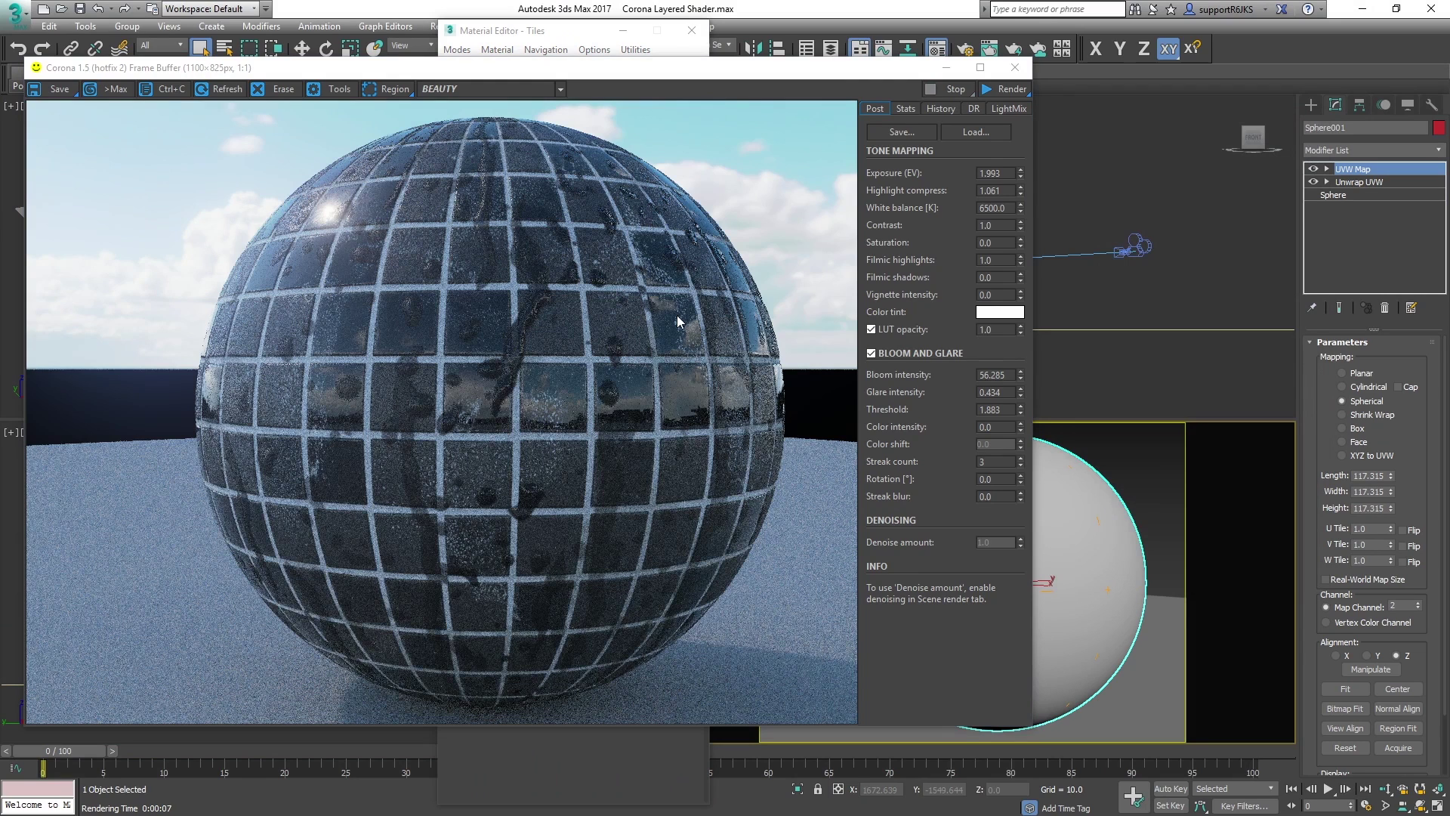
Set the map channel to 2 for the Raindrops material's diffuse, reflection and reflection glossiness bitmaps.
left_click(547, 36)
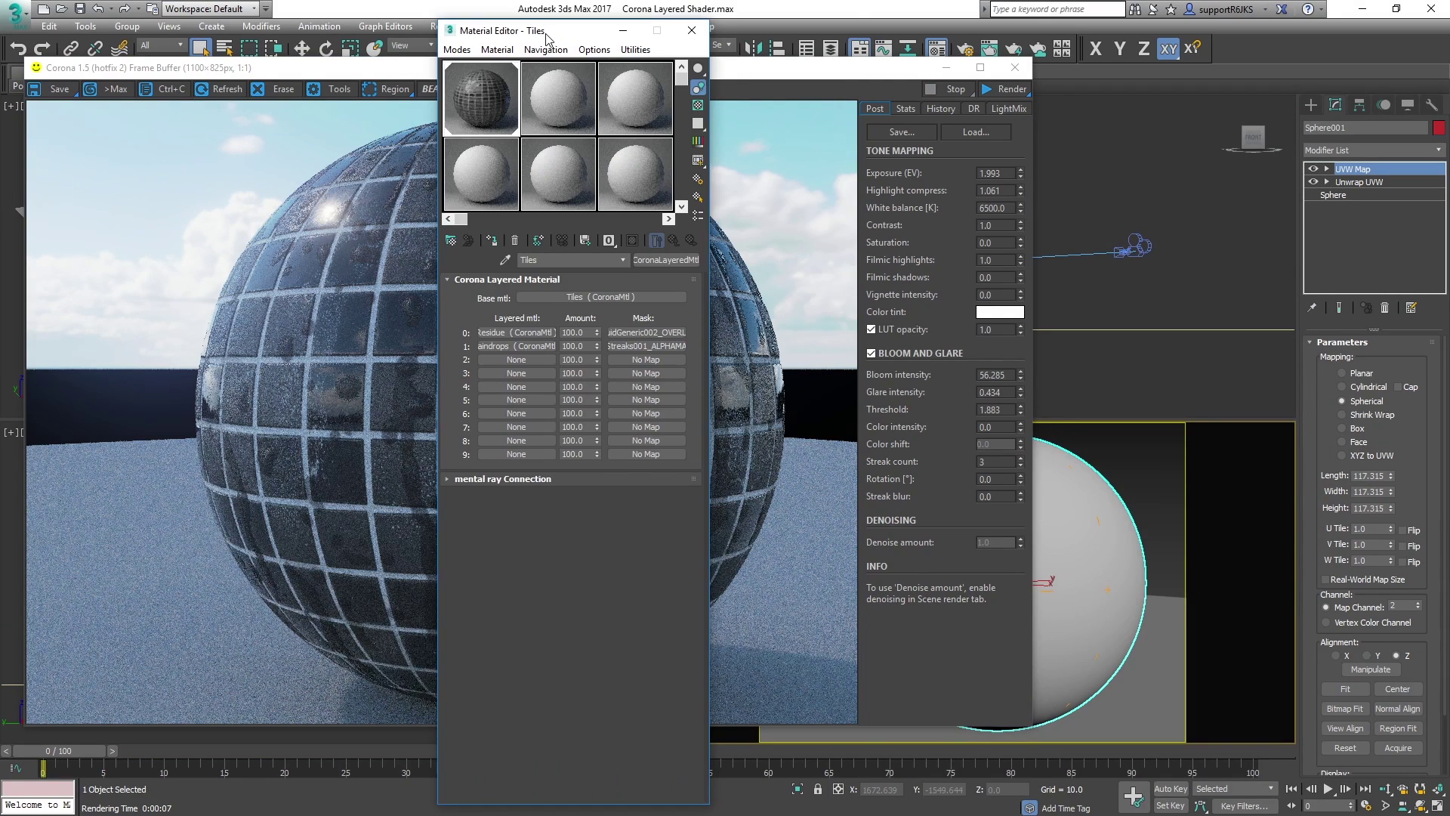
left_click(524, 346)
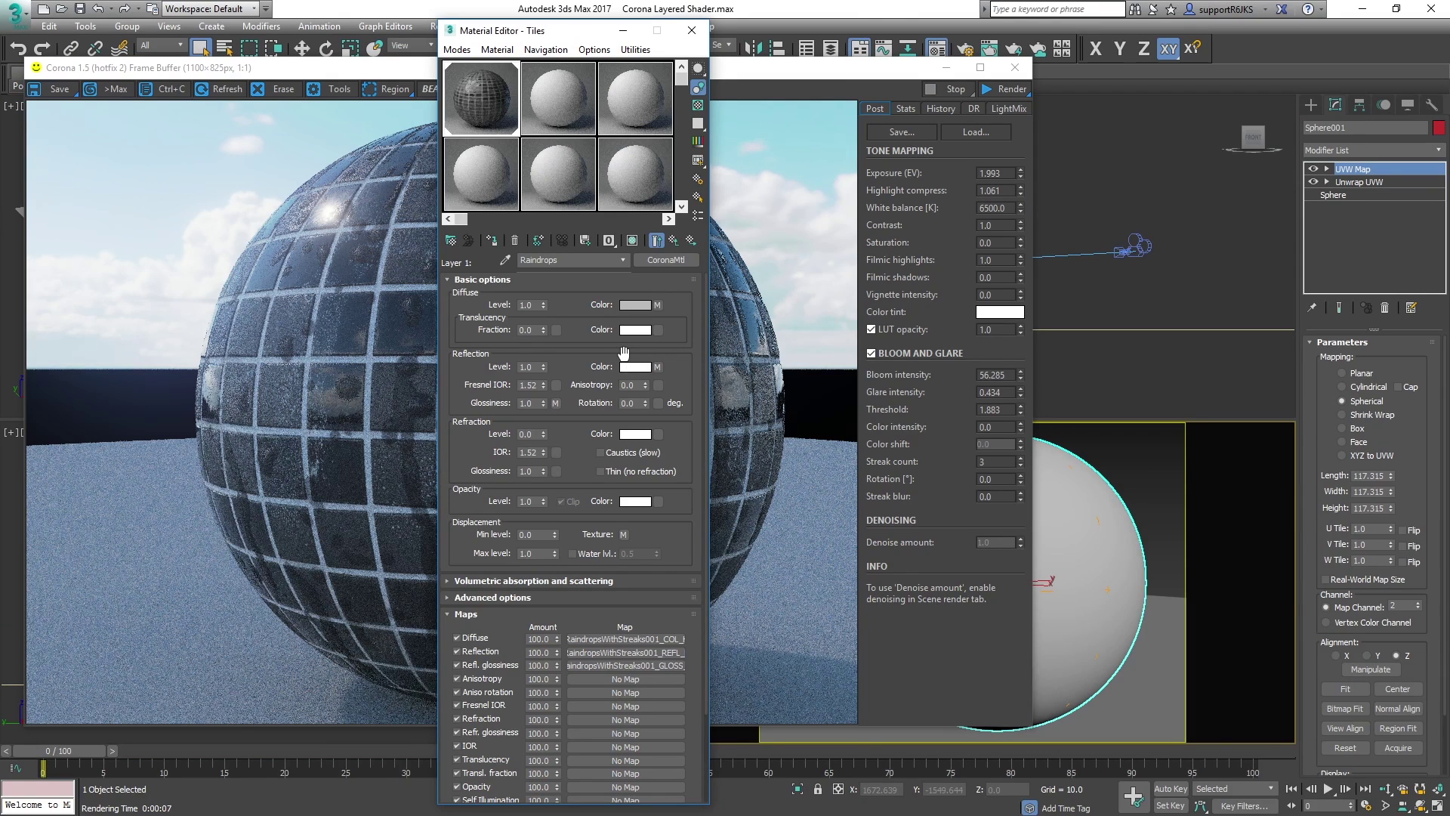
left_click(658, 305)
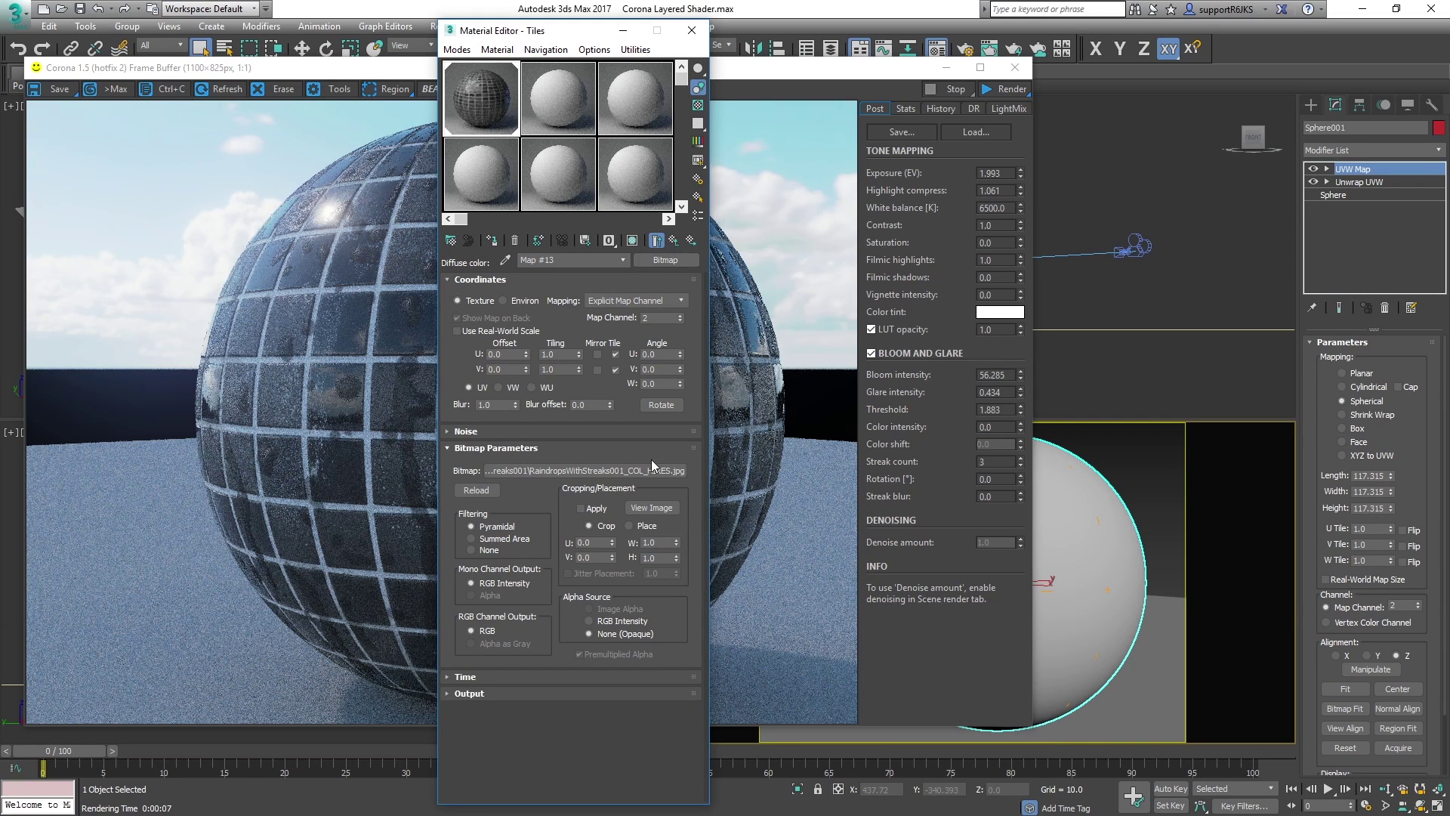
left_click(693, 247)
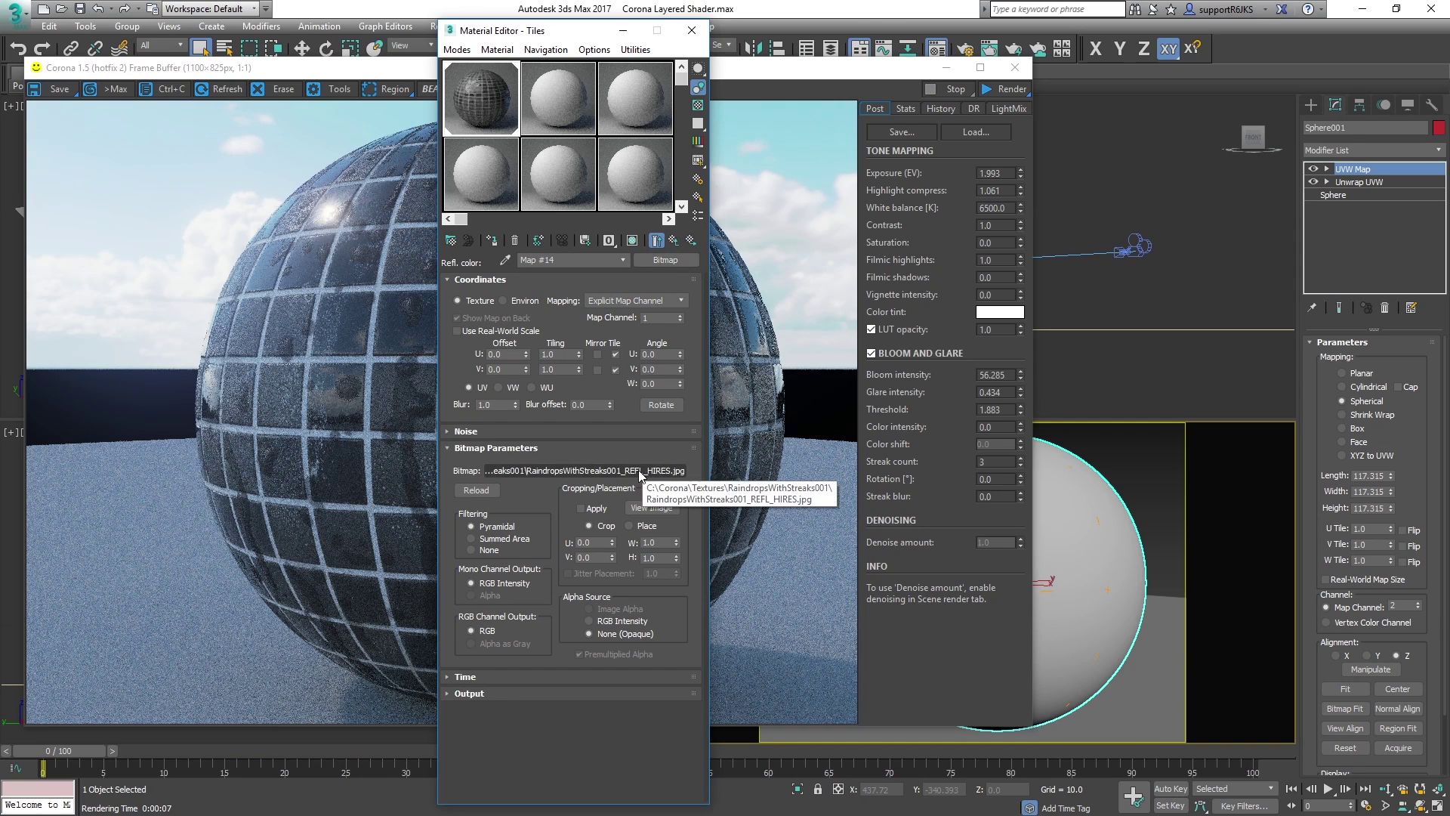
left_click(692, 247)
left_click(680, 314)
Set the map channel to 2 for the Raindrops normal and displacement bitmaps.
left_click(692, 242)
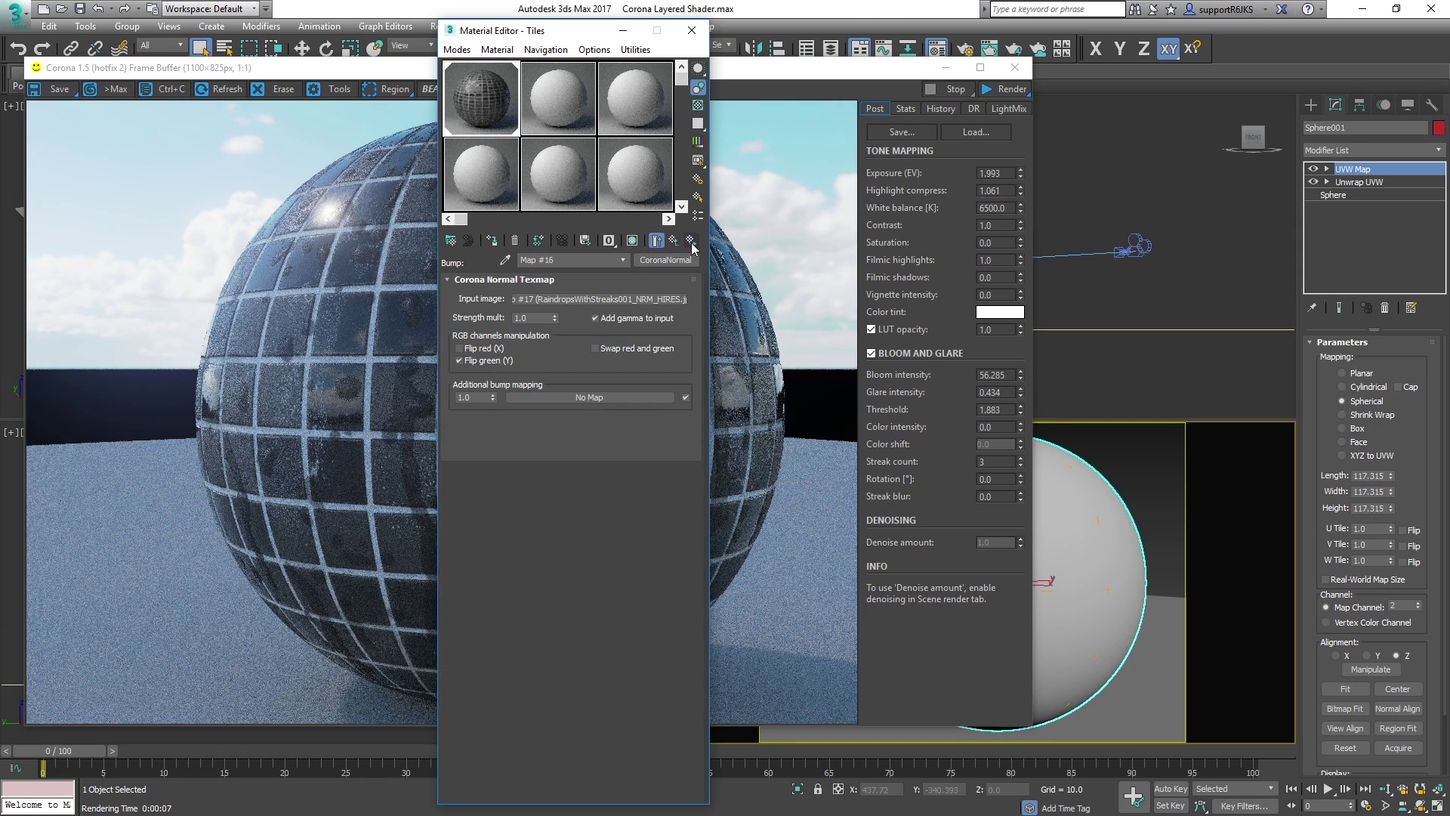
left_click(614, 300)
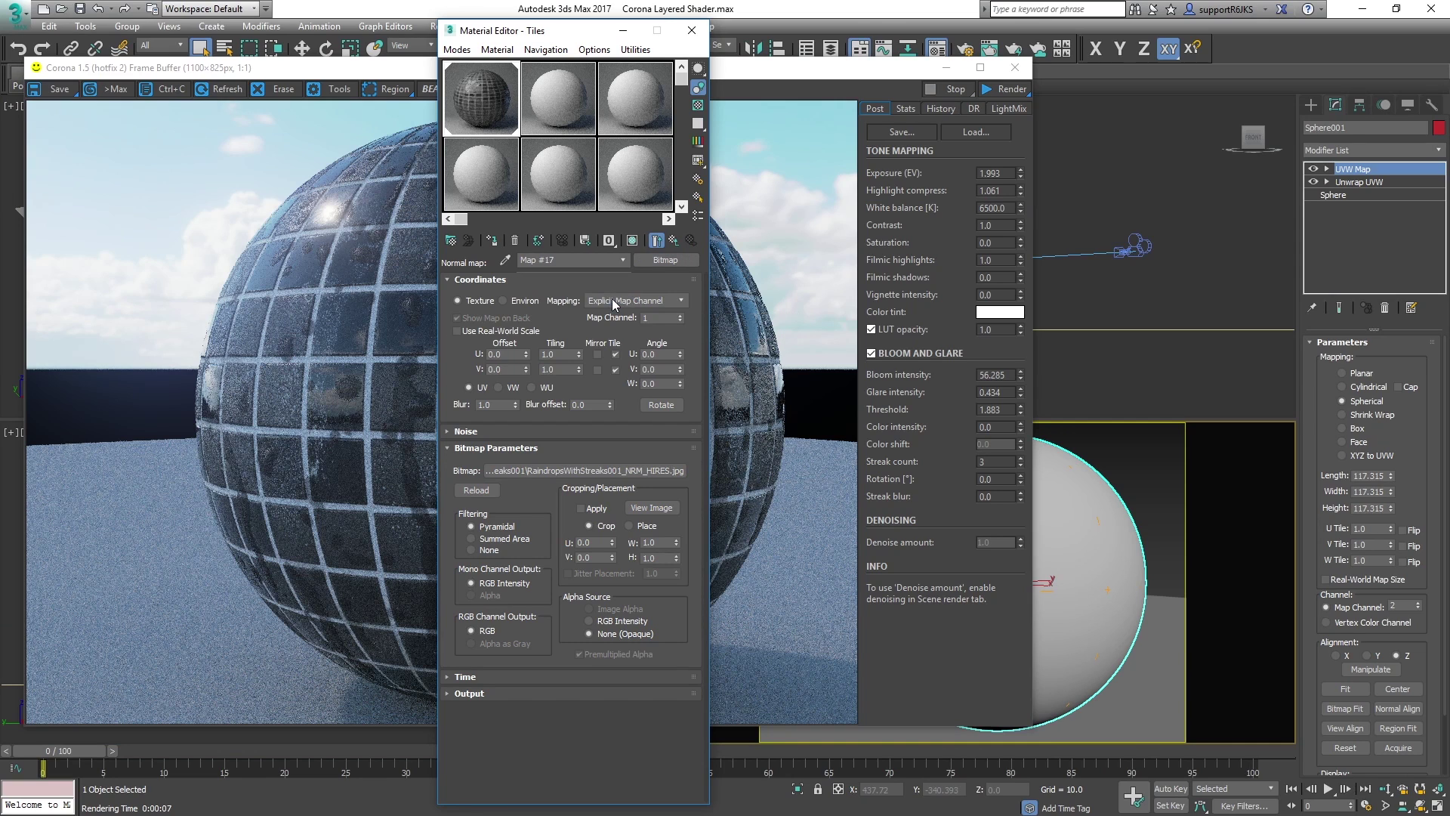
left_click(680, 314)
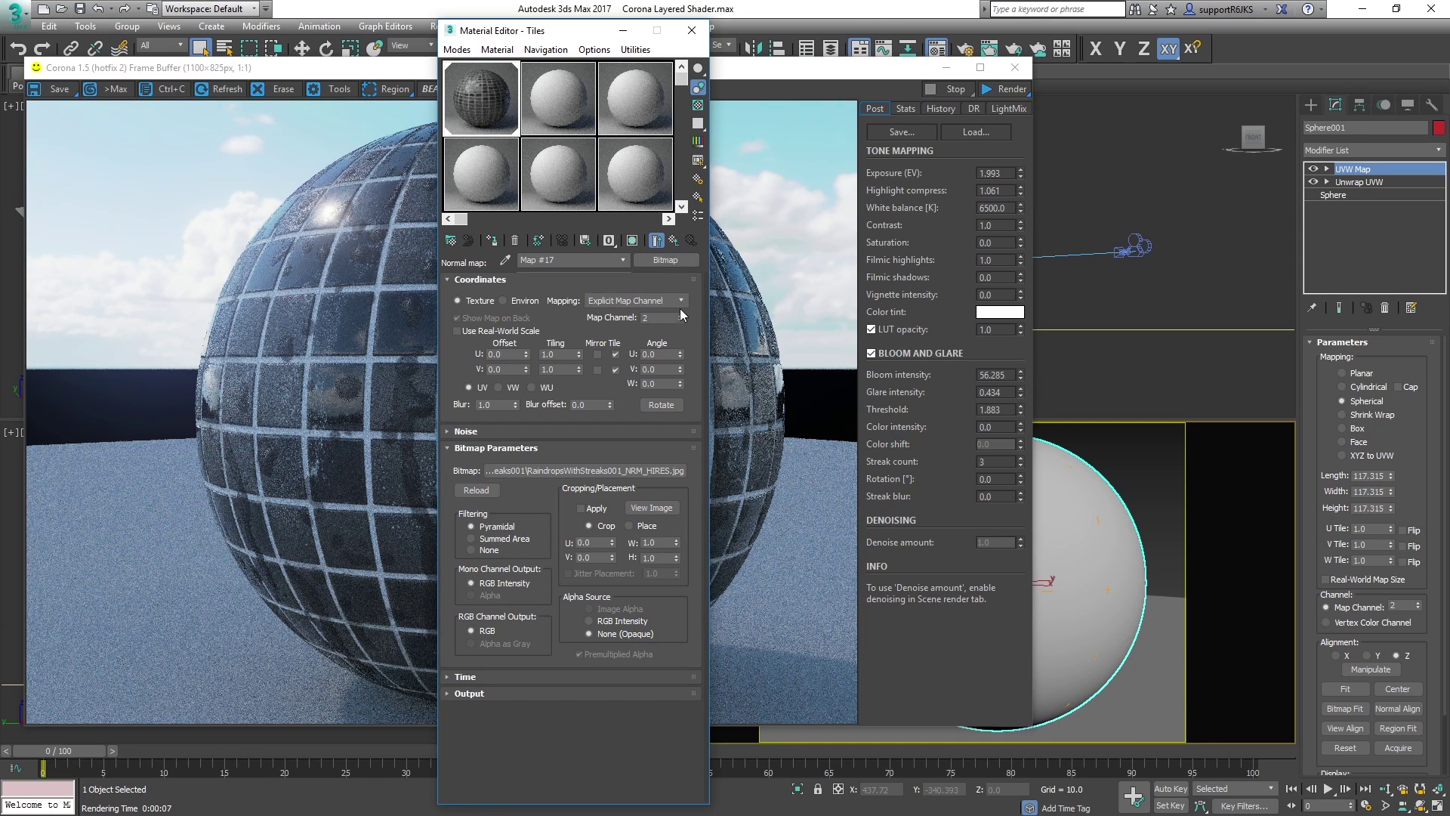
left_click(691, 240)
left_click(691, 241)
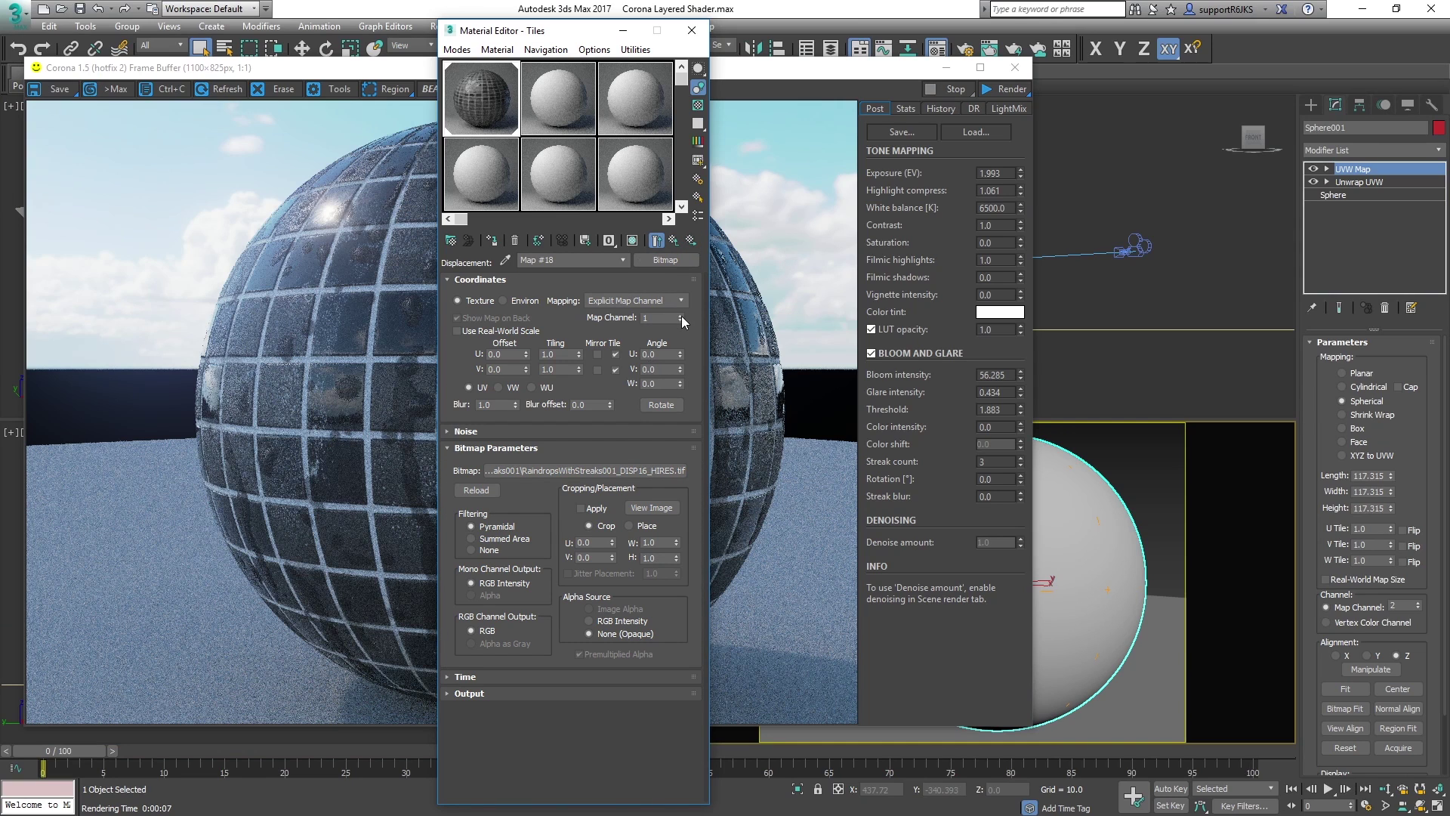
left_click(681, 244)
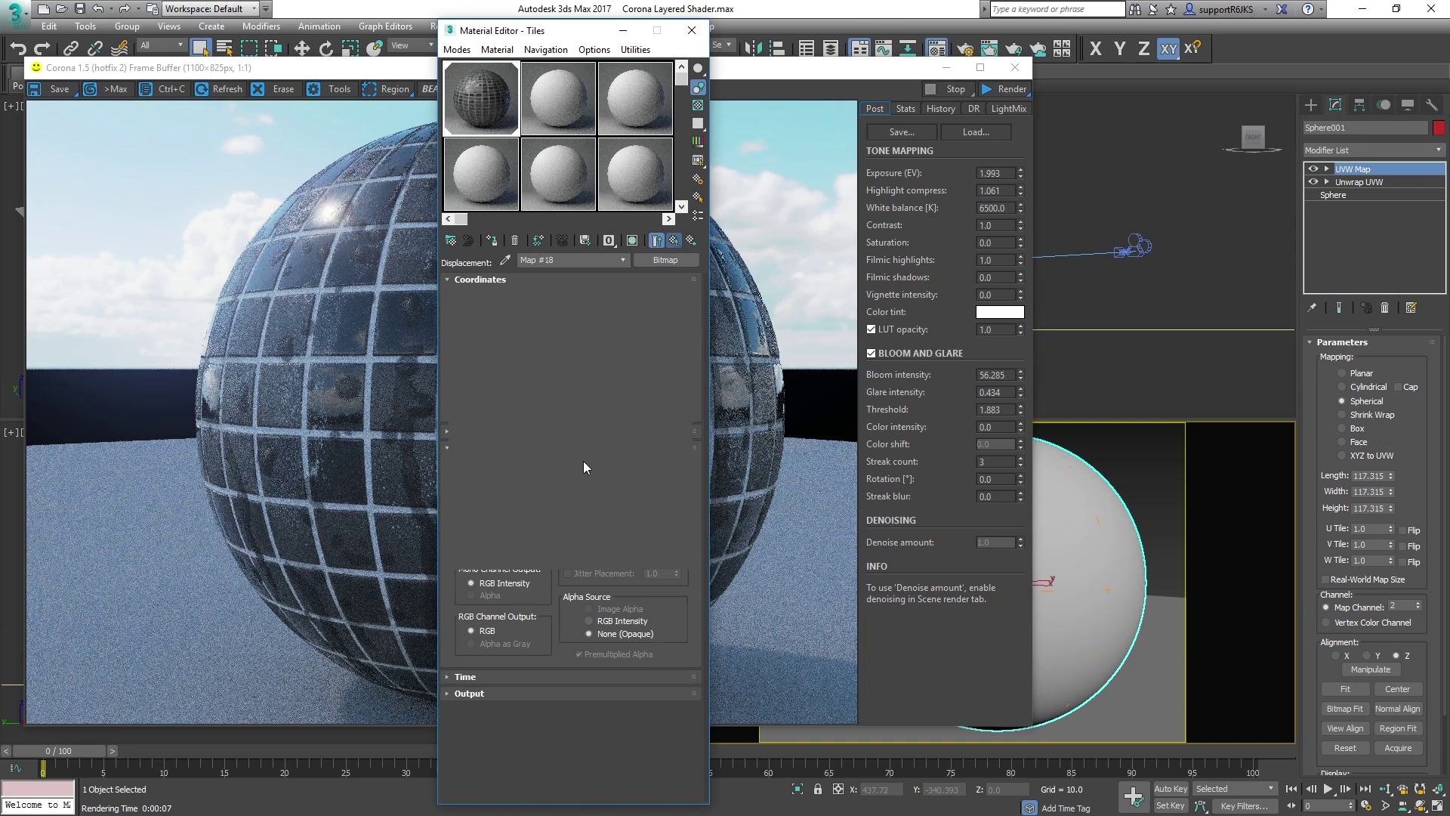
Set the map channel to 2 for the layer 1 mask bitmap of the layered material.
scroll(696, 641, "down", 3)
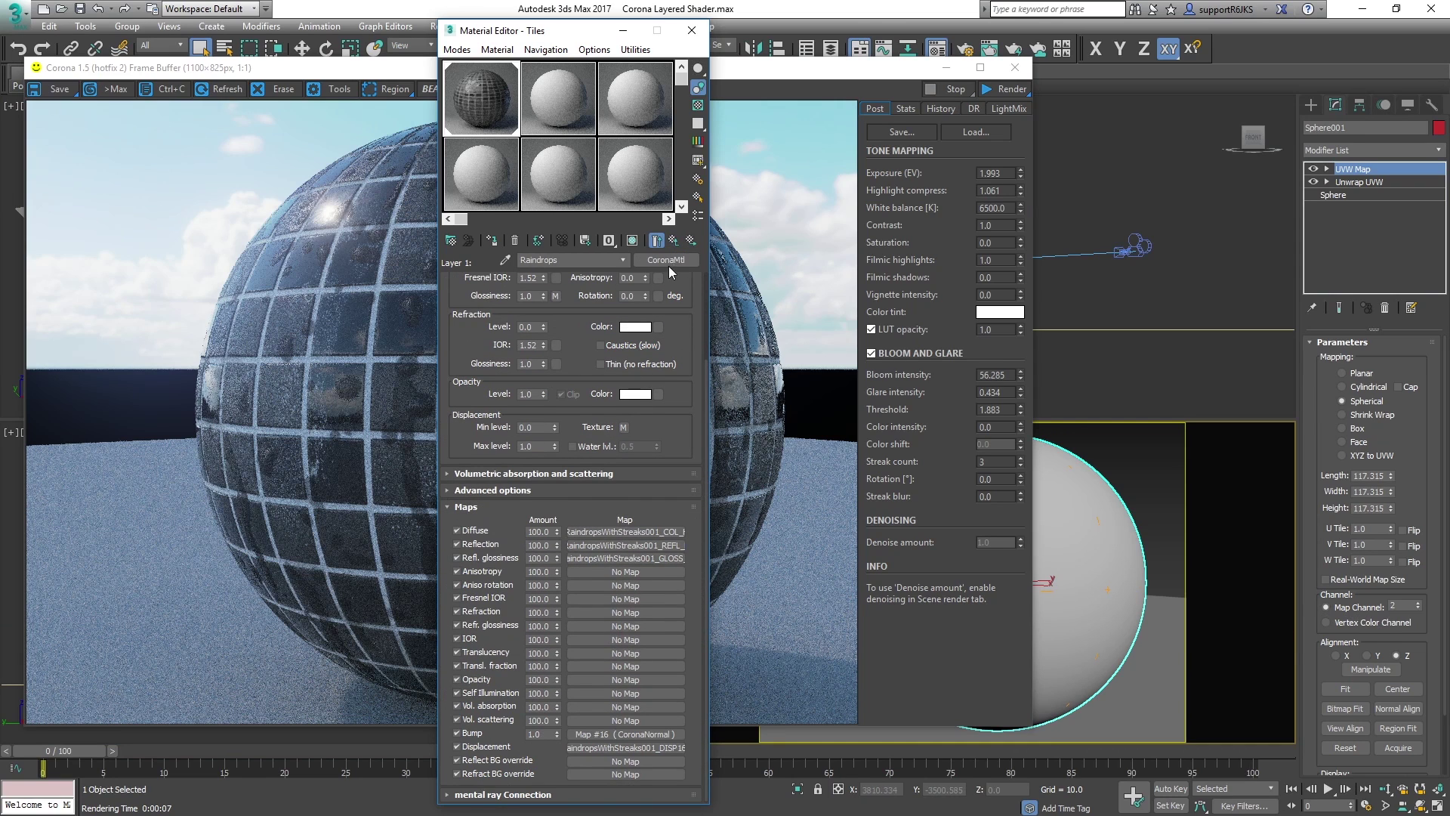
left_click(674, 242)
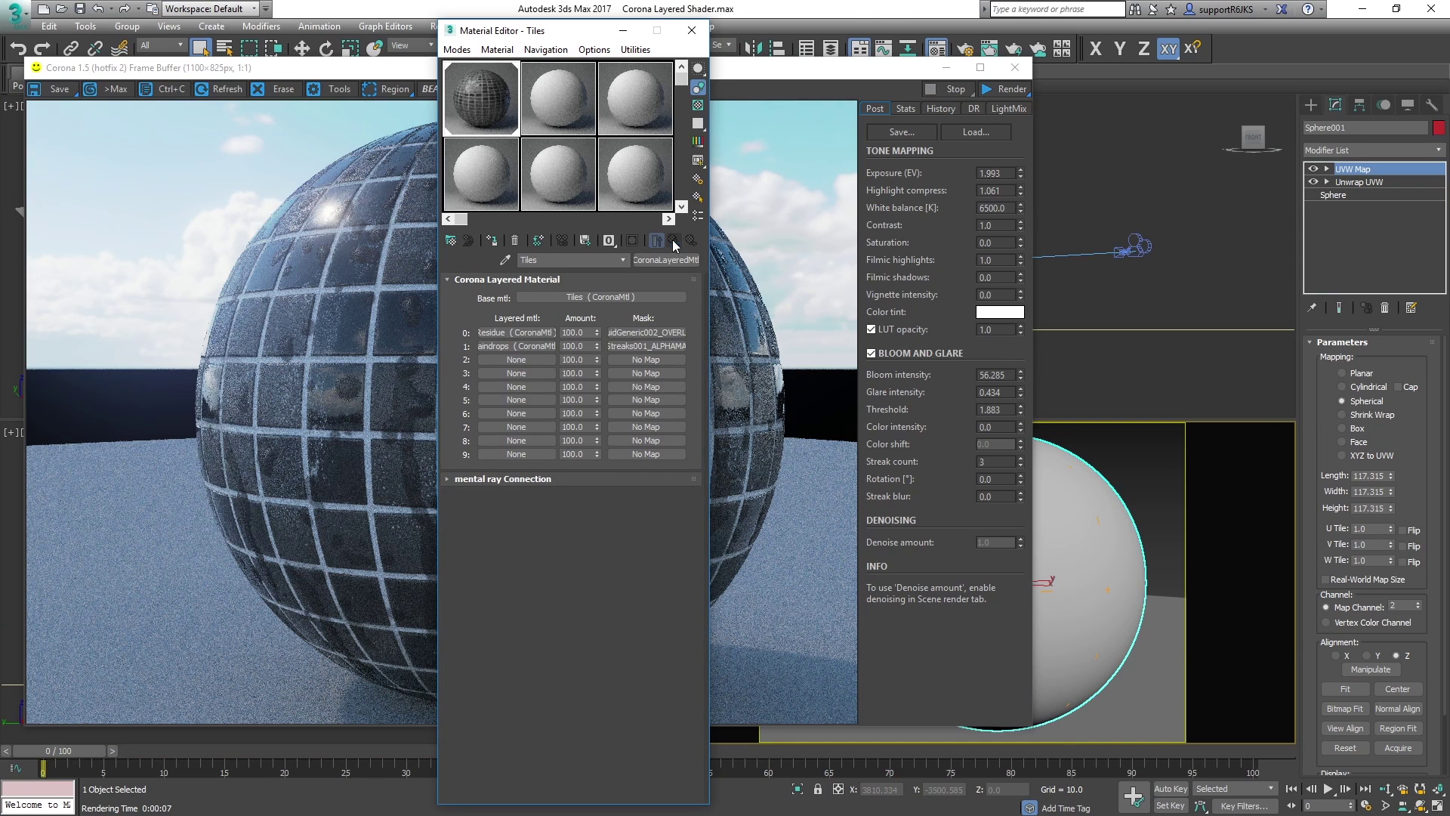
left_click(654, 346)
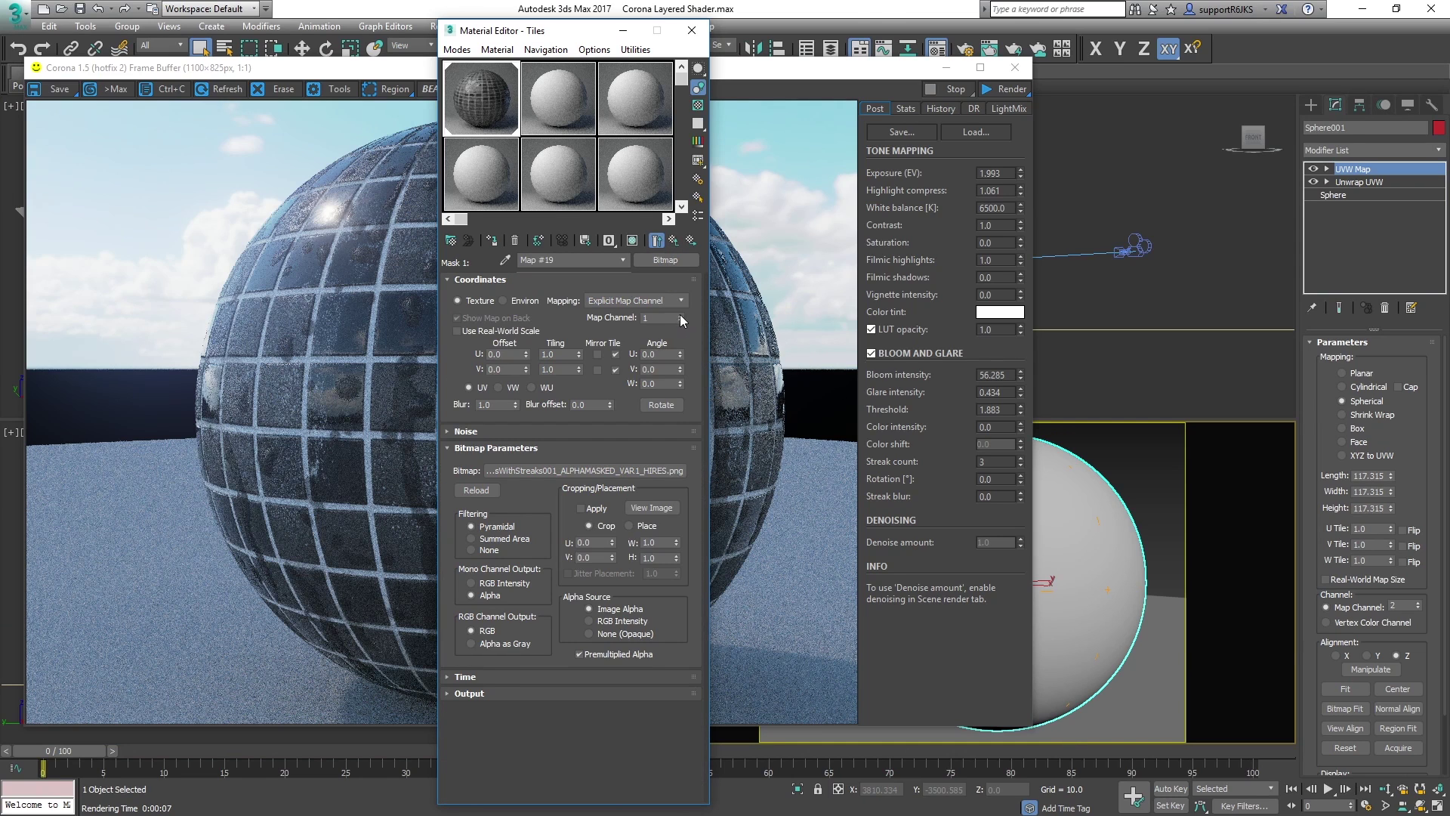
left_click(674, 241)
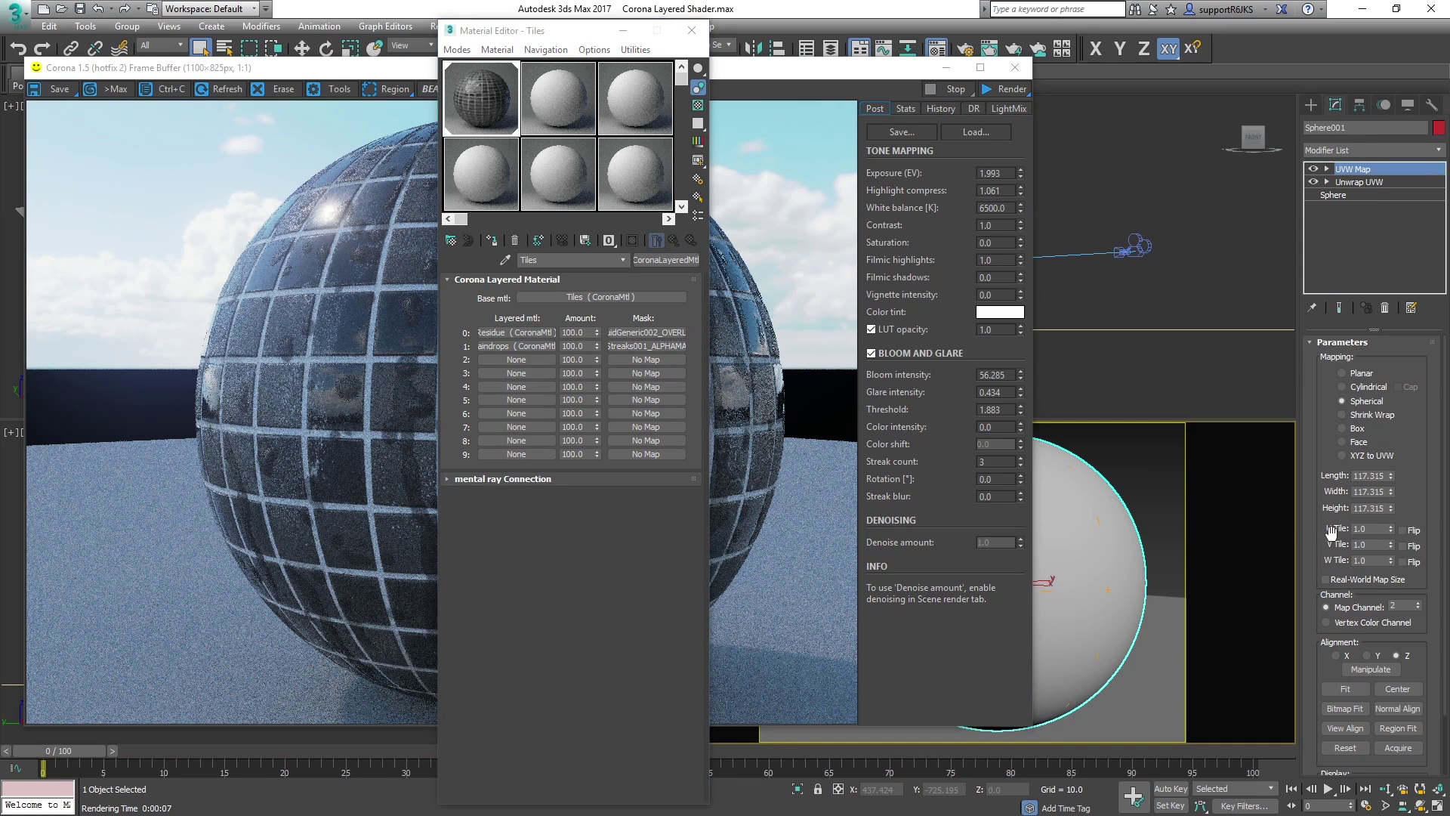
Set the UVW Map's U Tile and V Tile to 5.0 and render the scene.
double_click(1373, 530)
type("5.0")
key("Return")
key("Tab")
type("5")
left_click(790, 67)
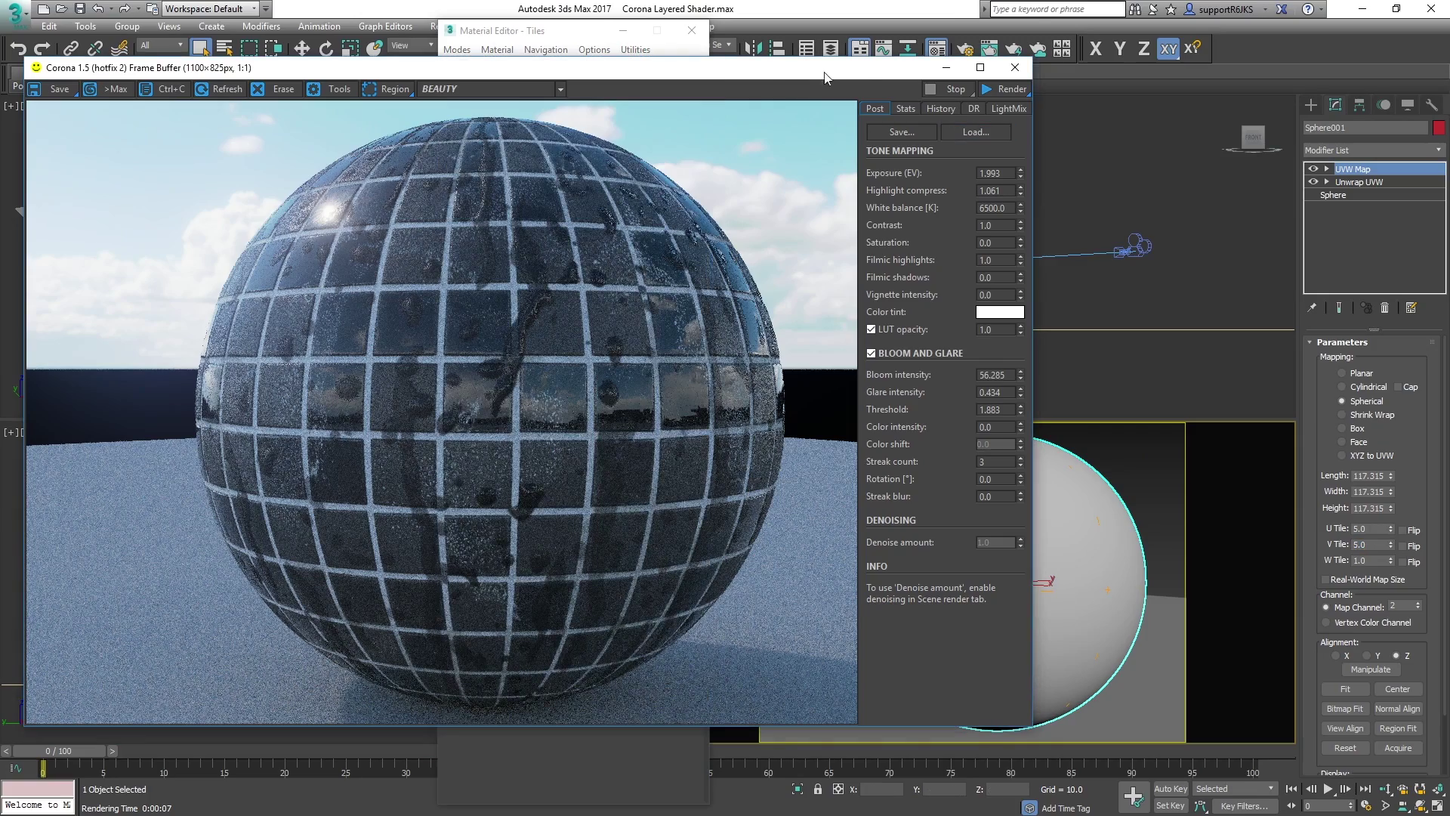
left_click(1012, 89)
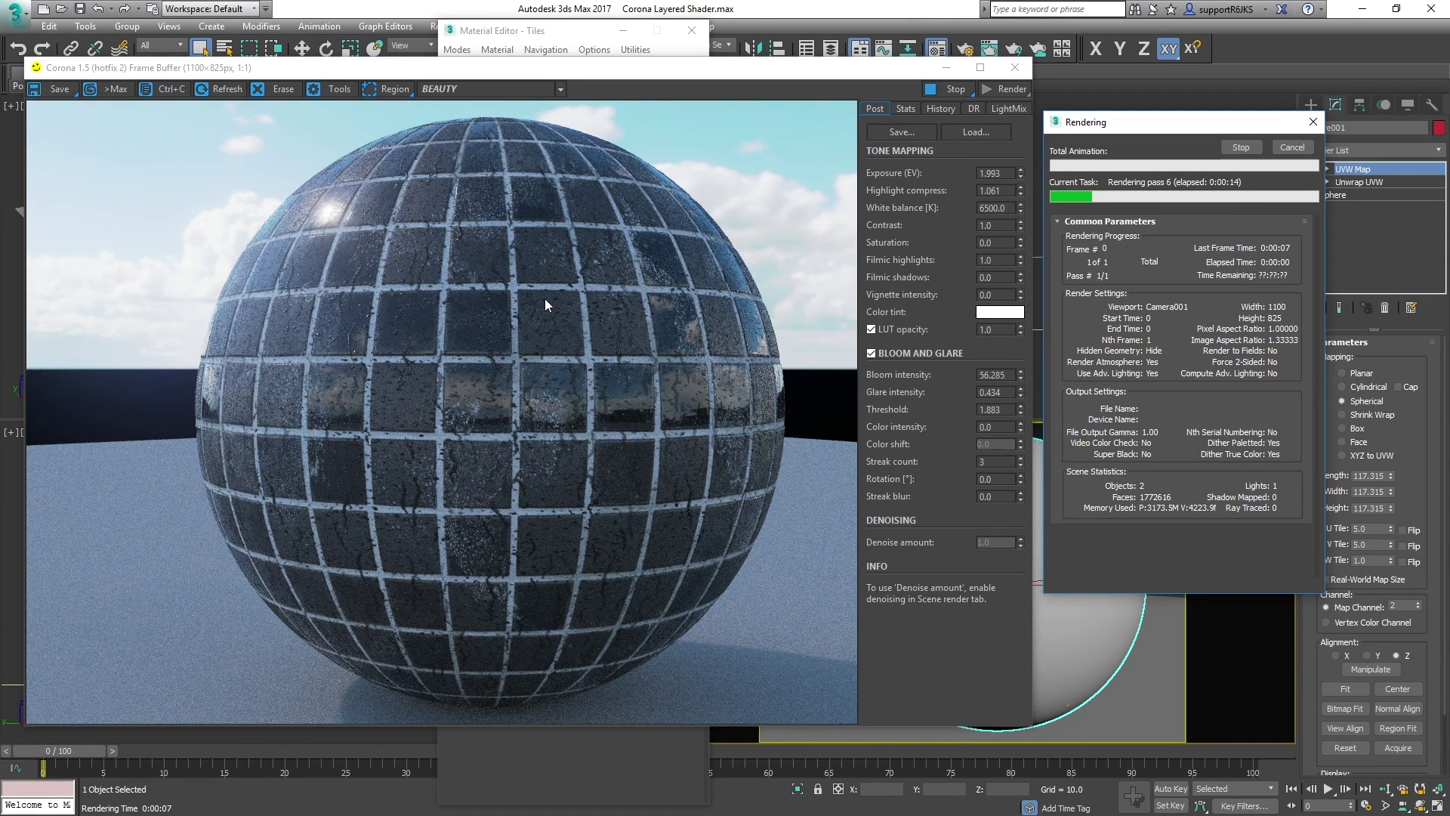
Stop the render, set the UVW Map's U Tile and V Tile to 3.0, and render again.
key("Escape")
double_click(1379, 527)
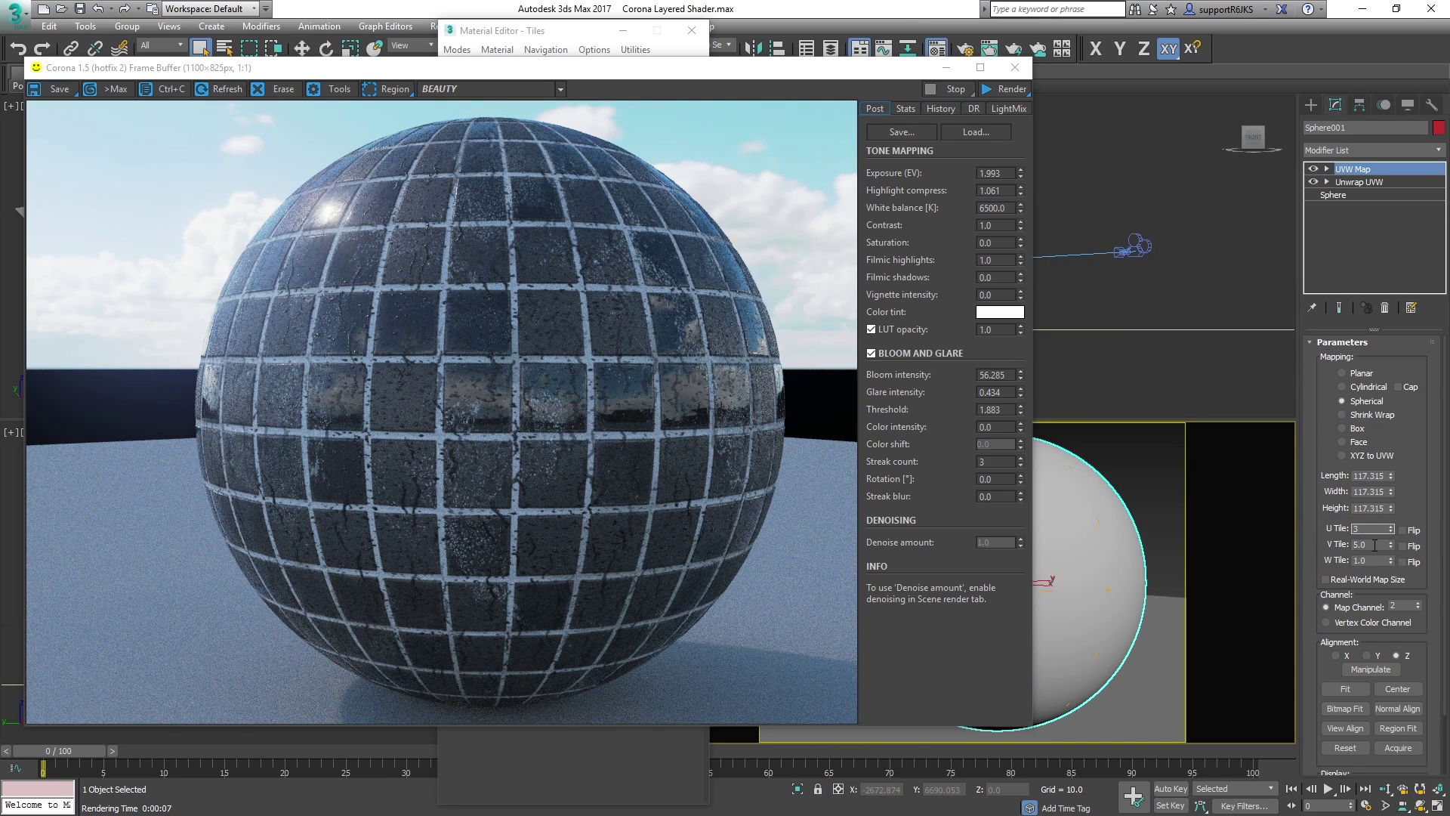
key("Tab")
type("3")
left_click(1005, 89)
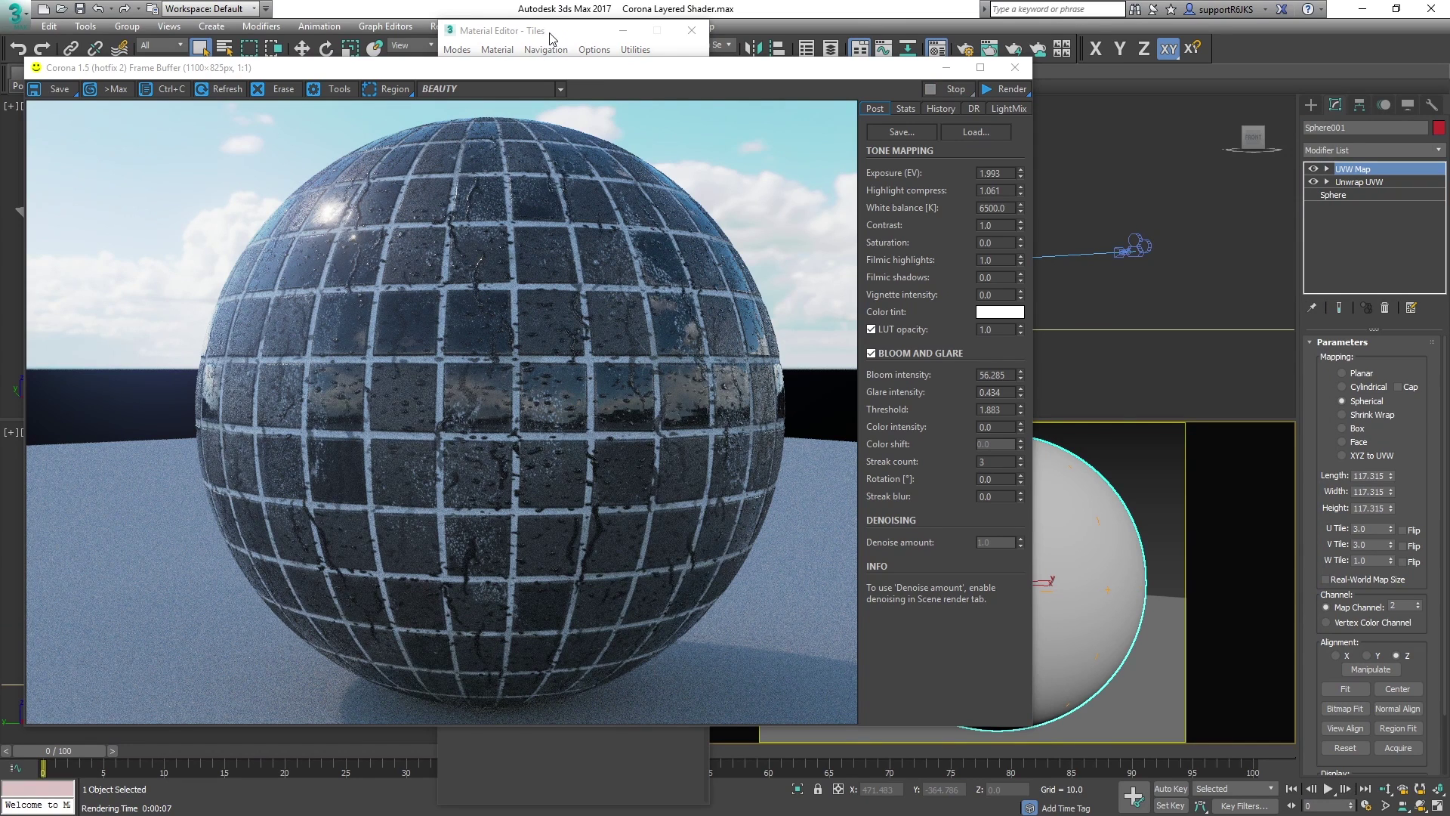
Set the UVW Map's U Tile to 6.0, keeping V Tile at 3.0, and render the scene.
left_click_drag(553, 33, 929, 43)
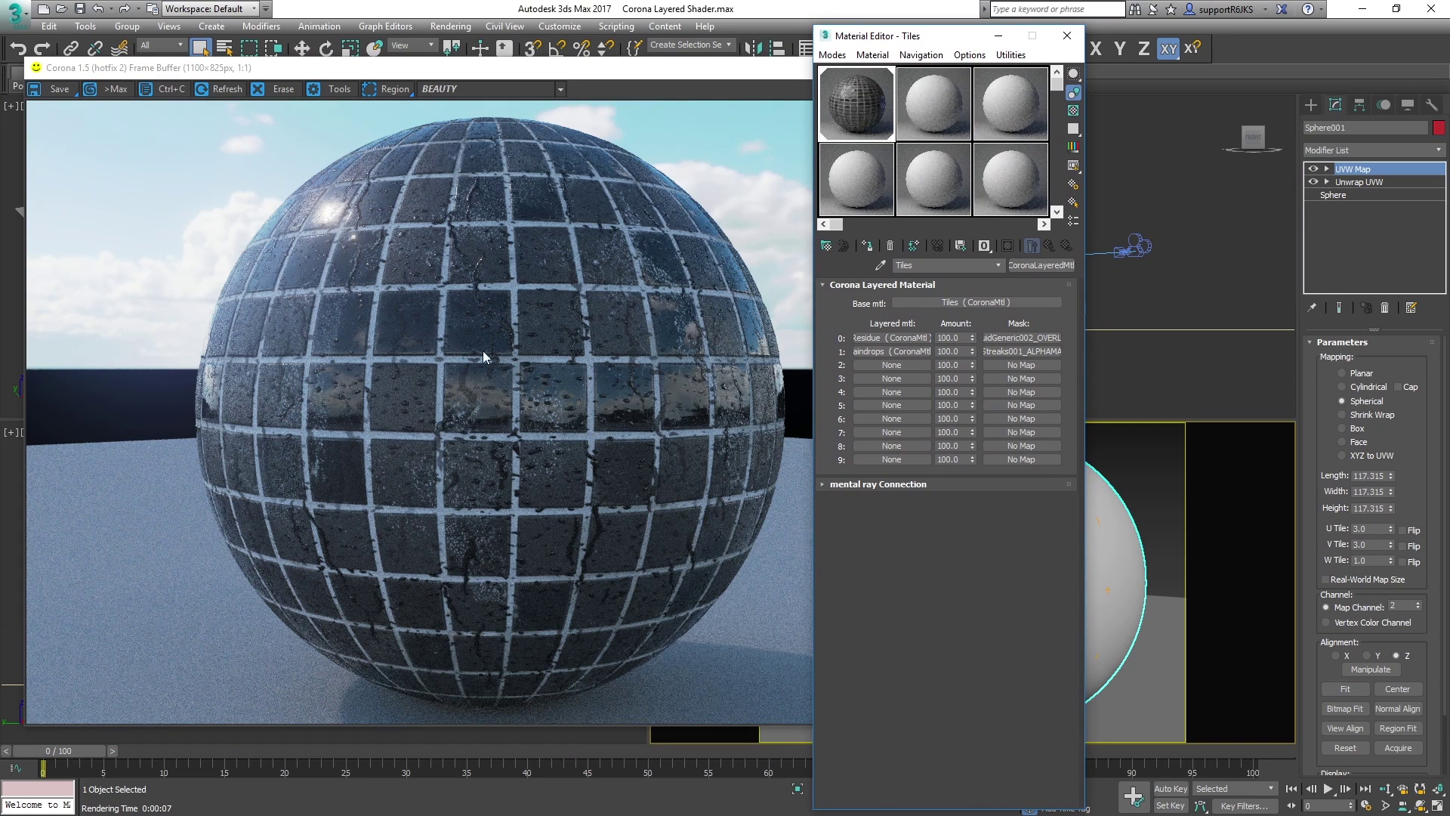
double_click(1374, 529)
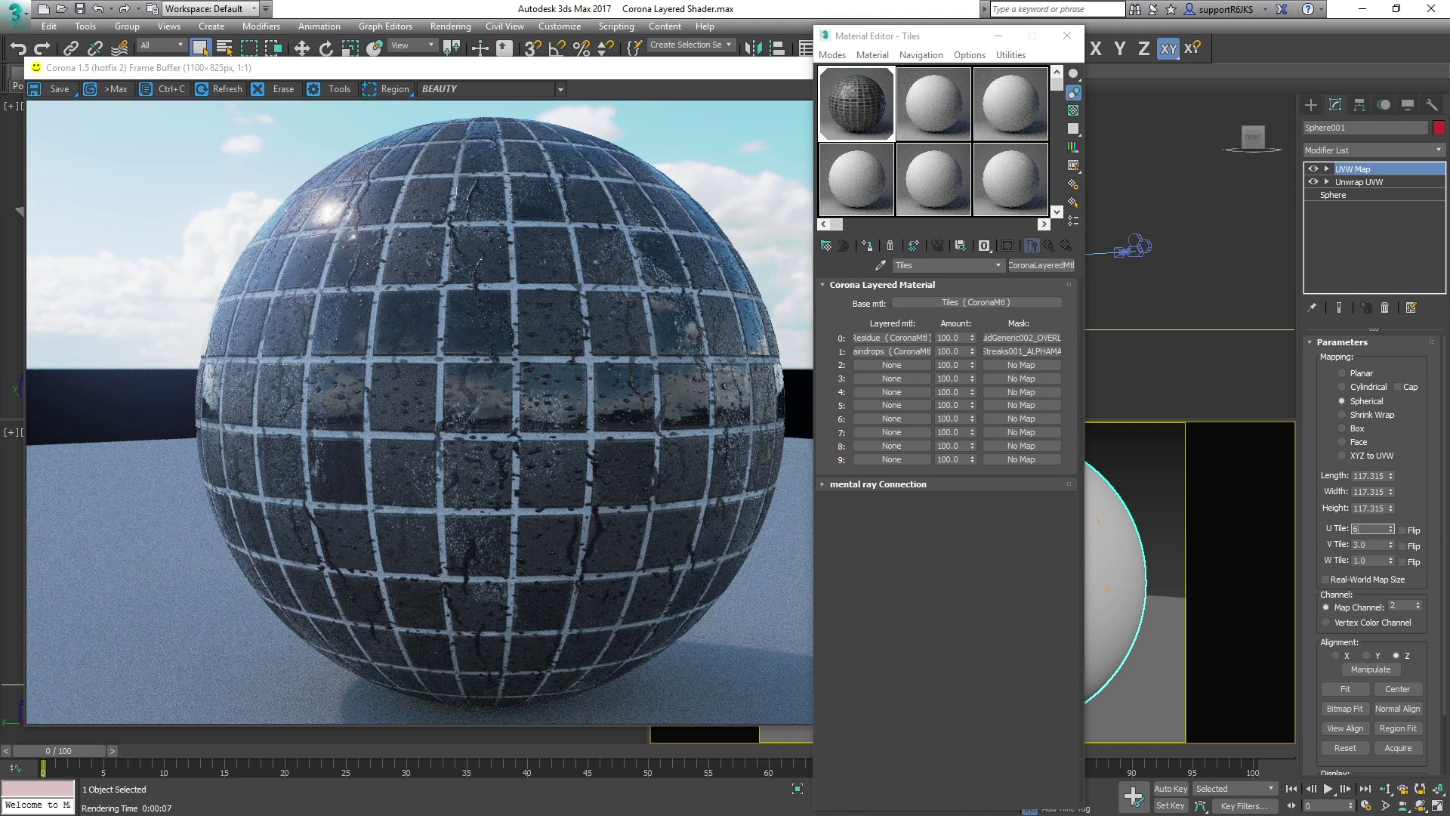
left_click(1374, 544)
key("shift+q")
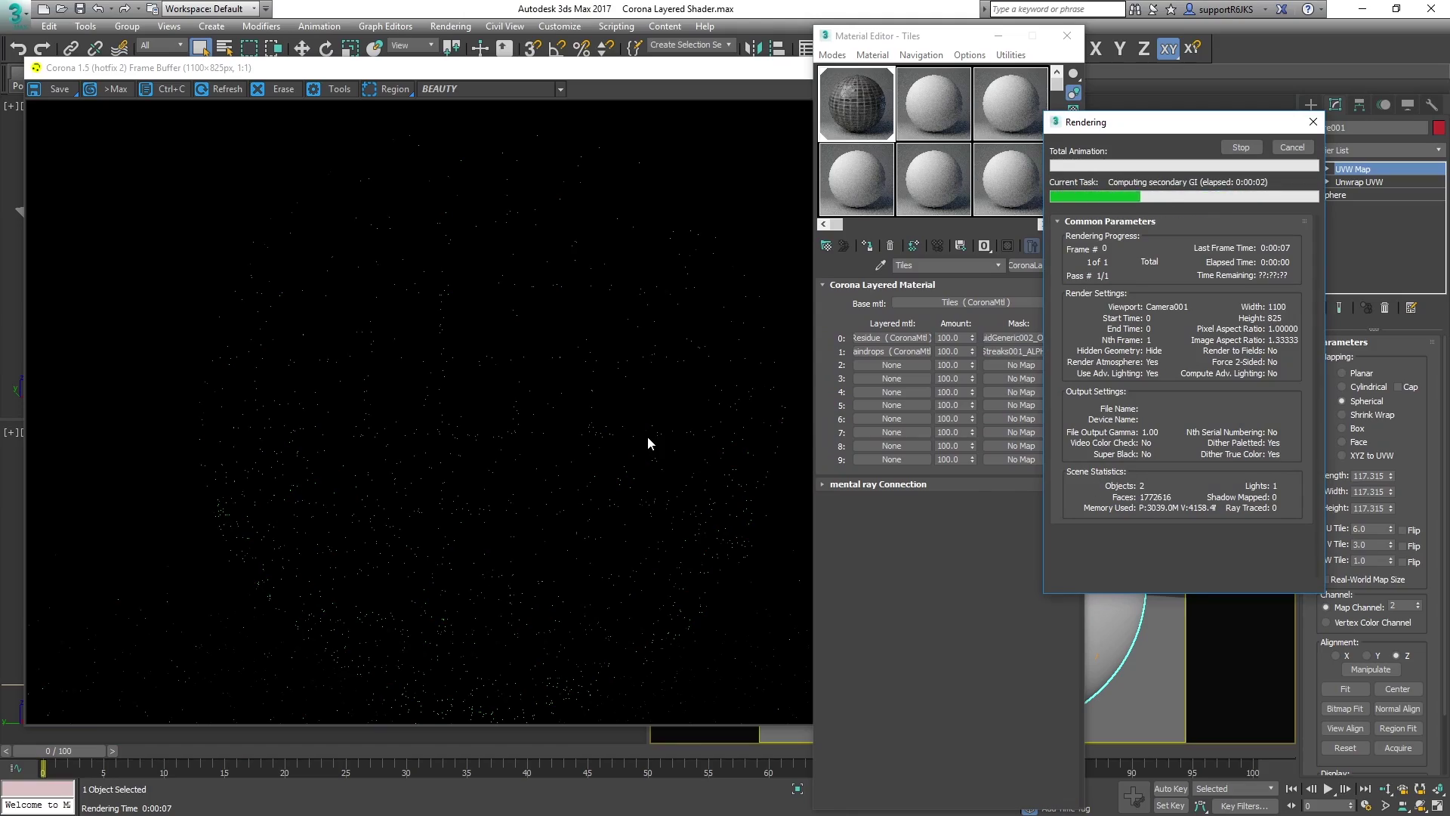
left_click(646, 437)
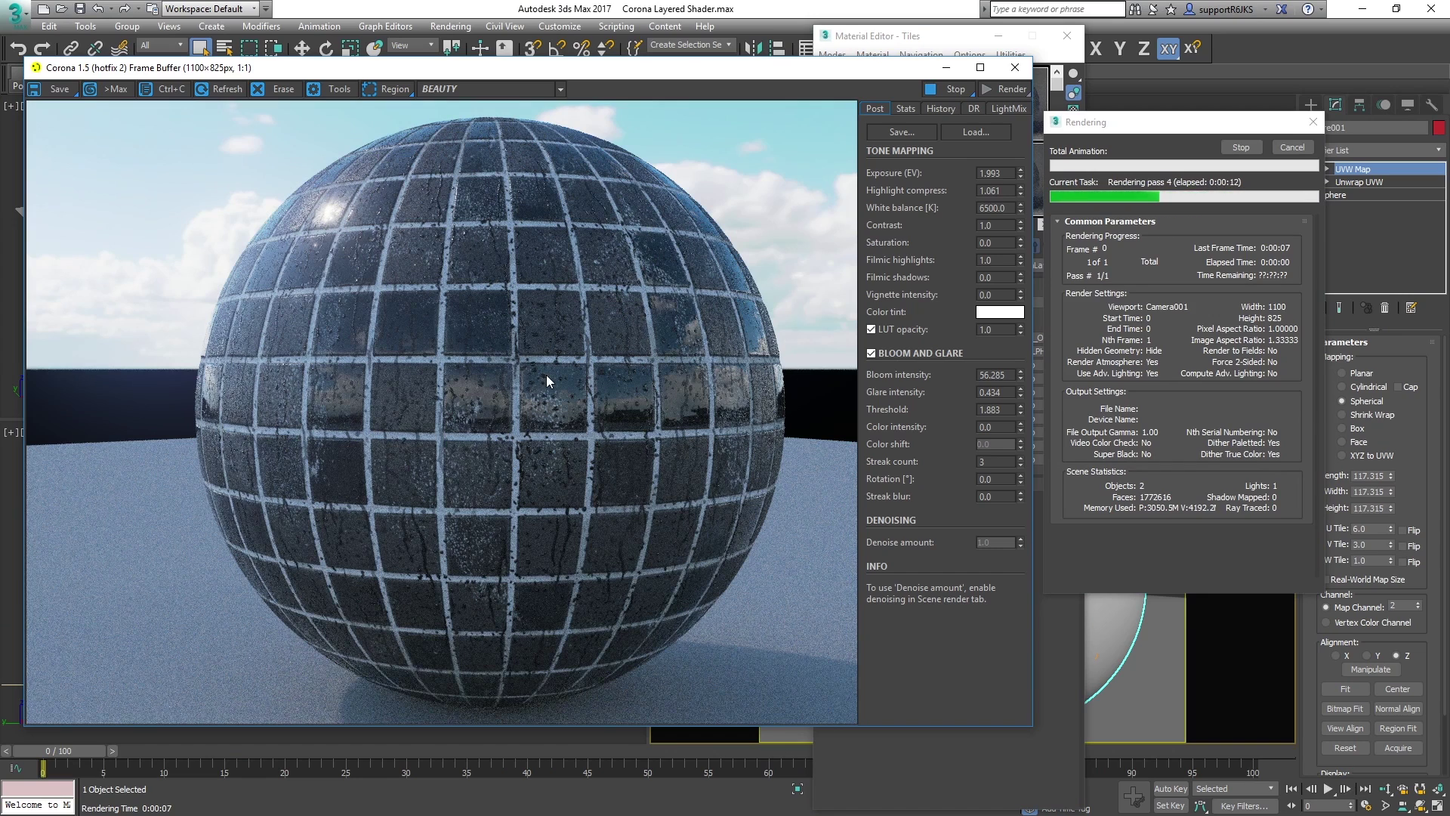
left_click(1344, 399)
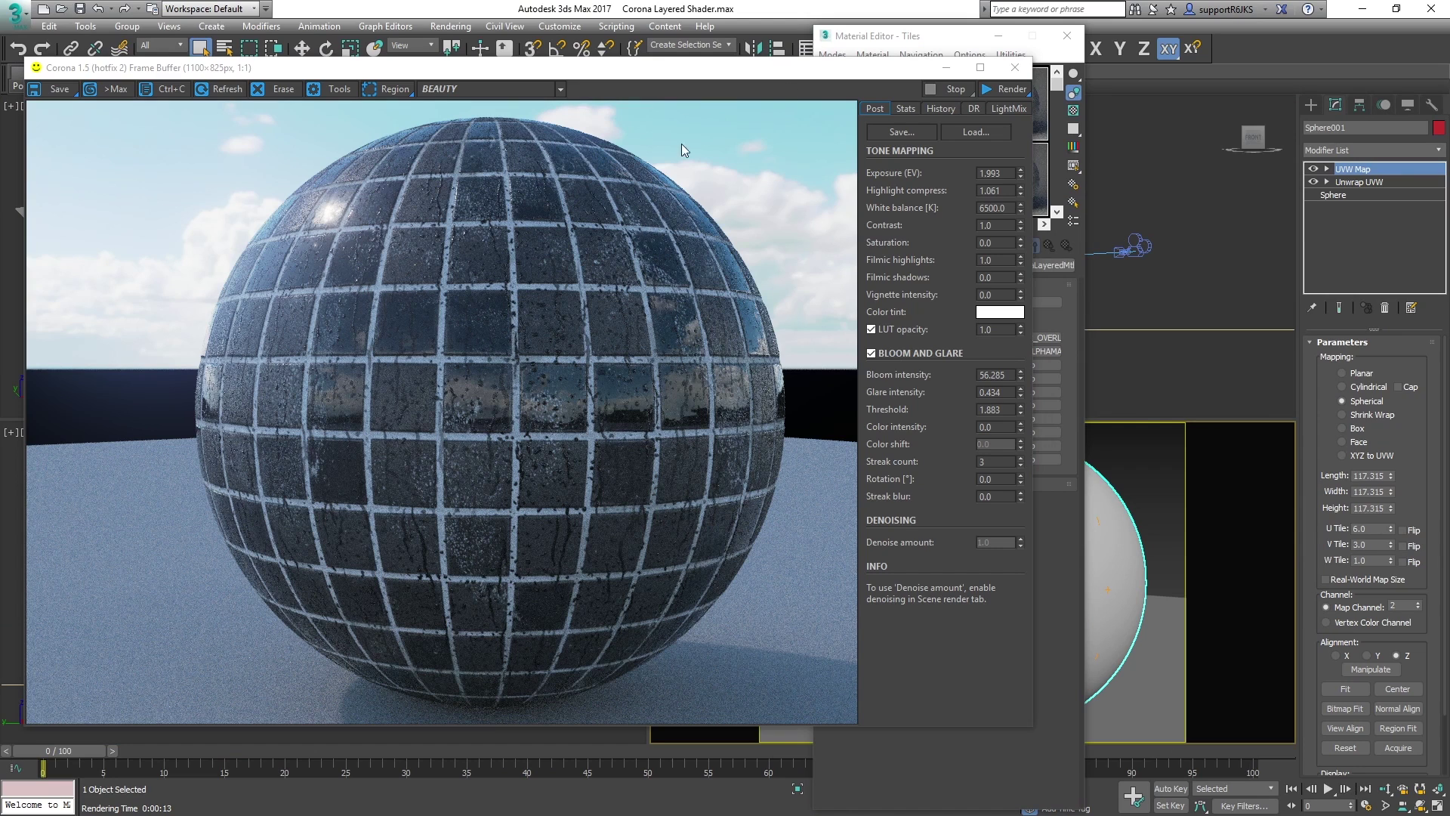
Set the Raindrops material's refraction level to 1.0, its refraction IOR to 1.33 and its displacement max level to 5.0.
left_click(882, 36)
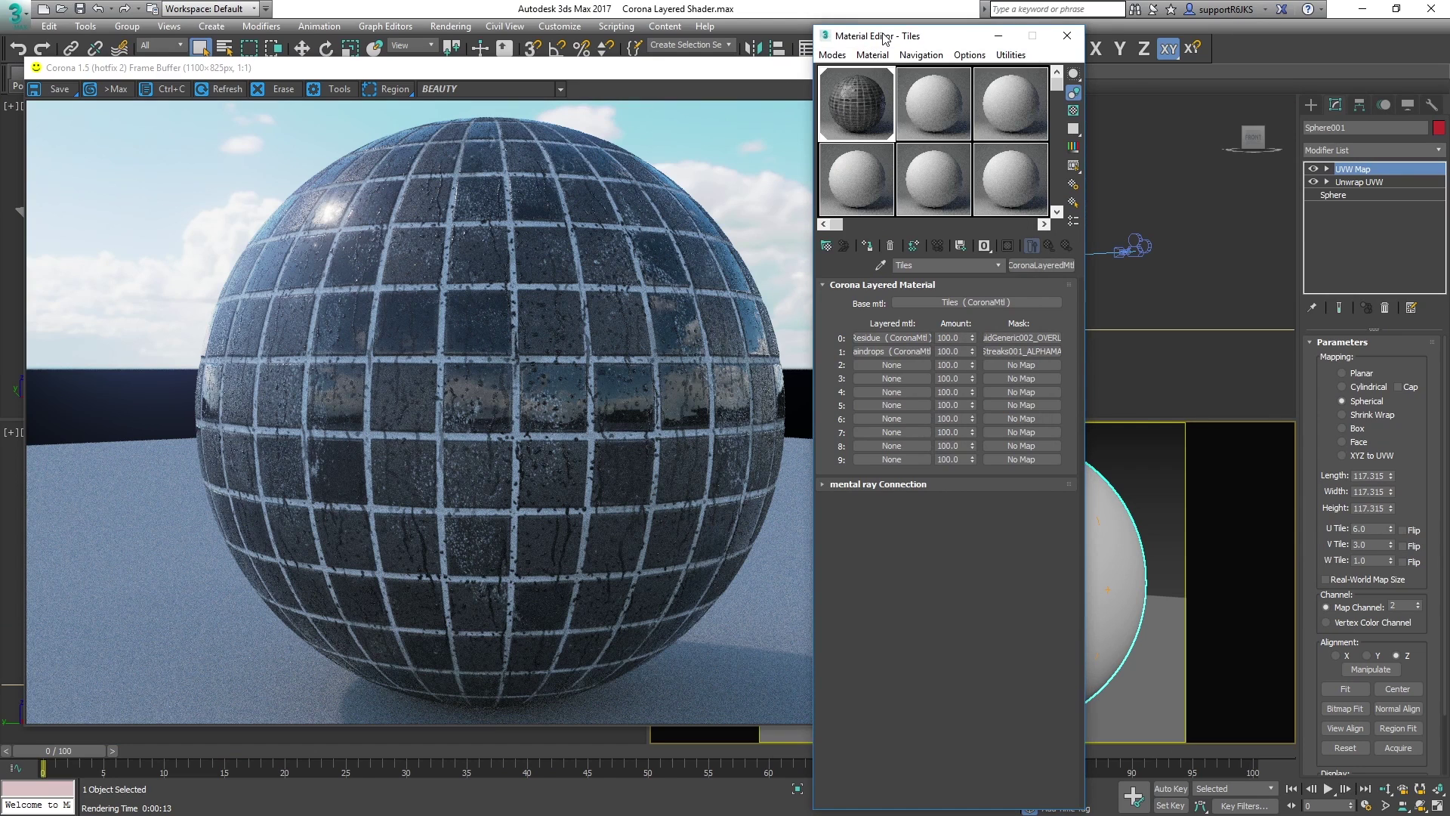
left_click(899, 353)
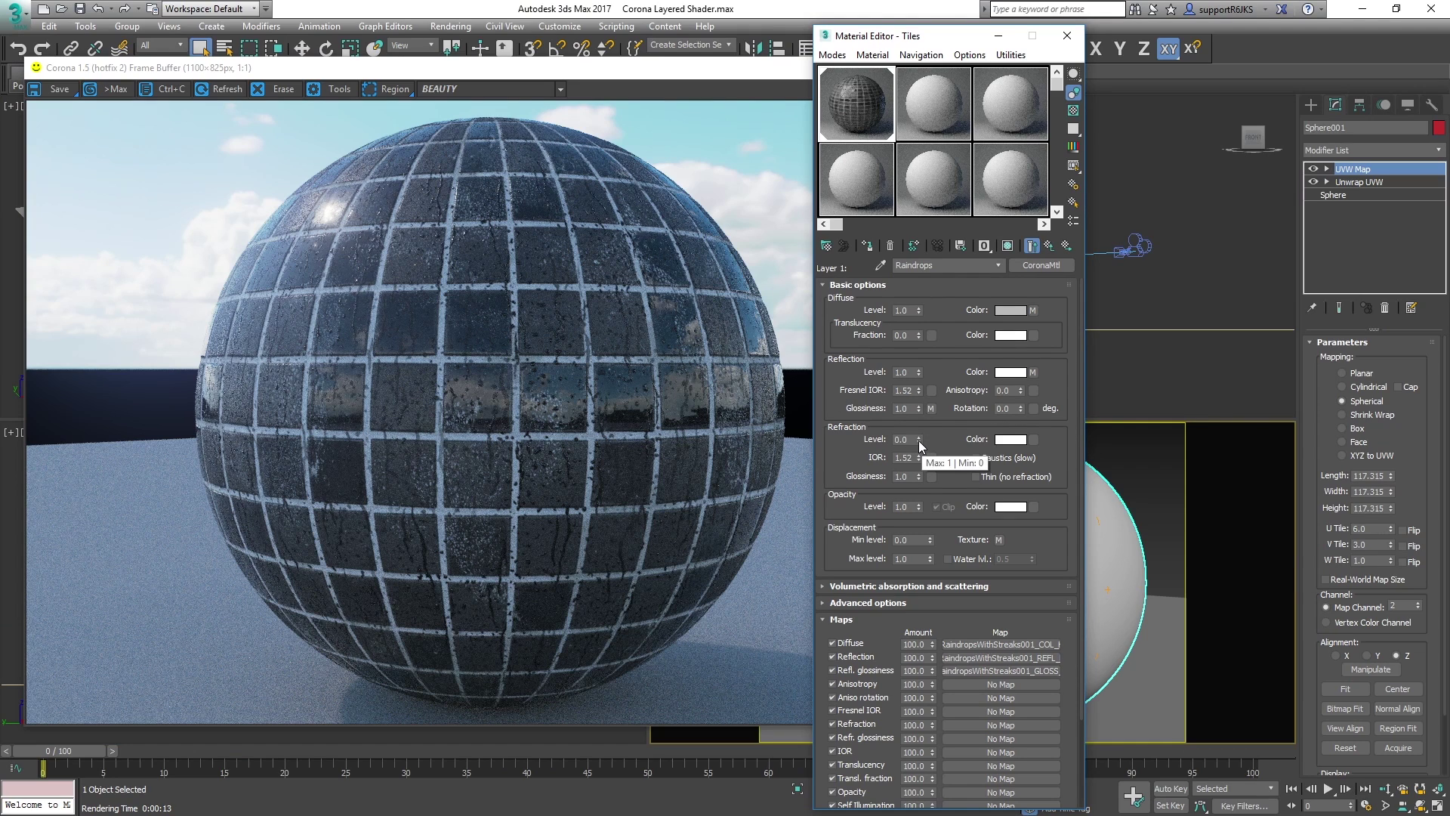
left_click_drag(918, 442, 909, 261)
double_click(903, 458)
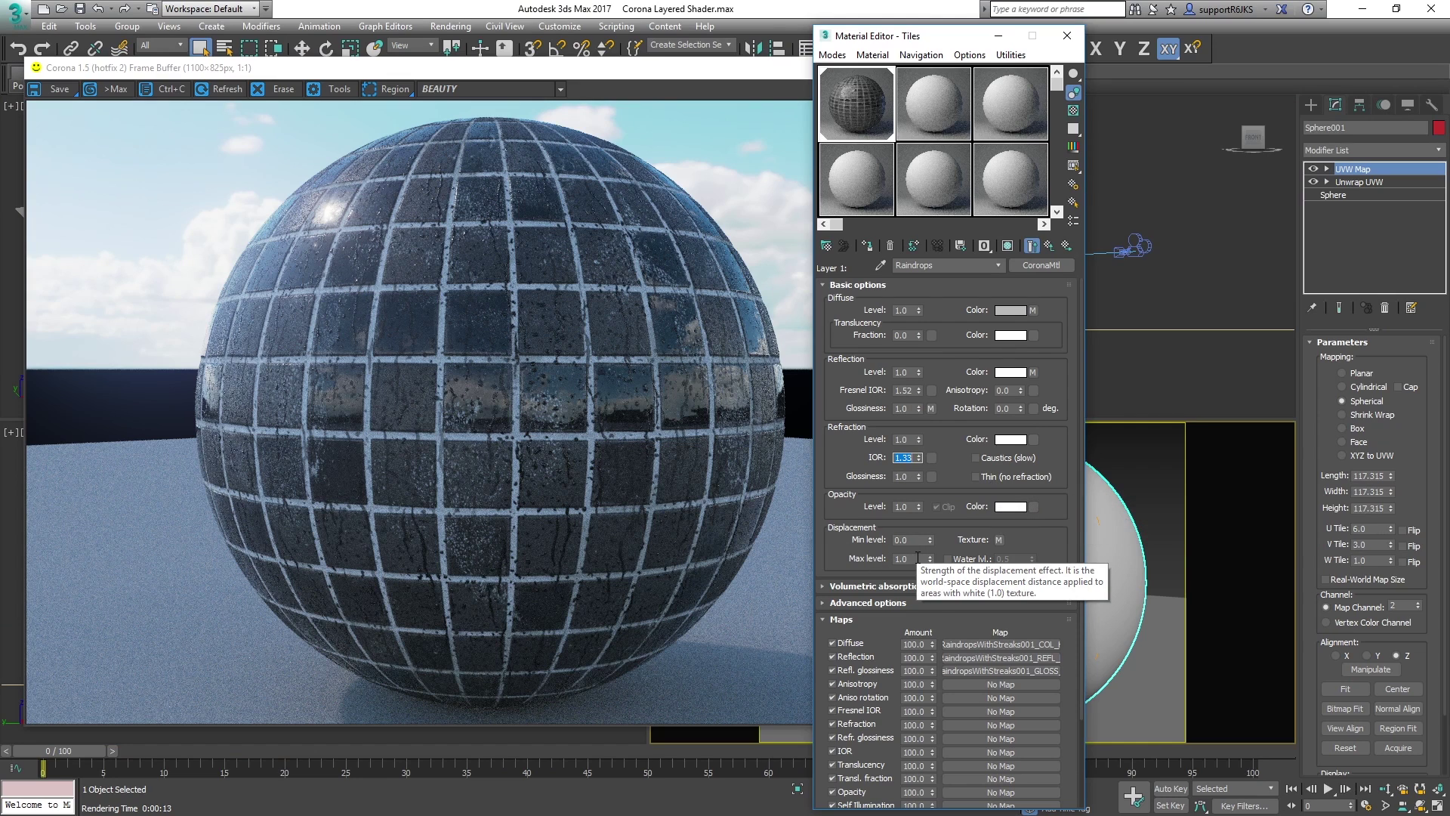
left_click(914, 558)
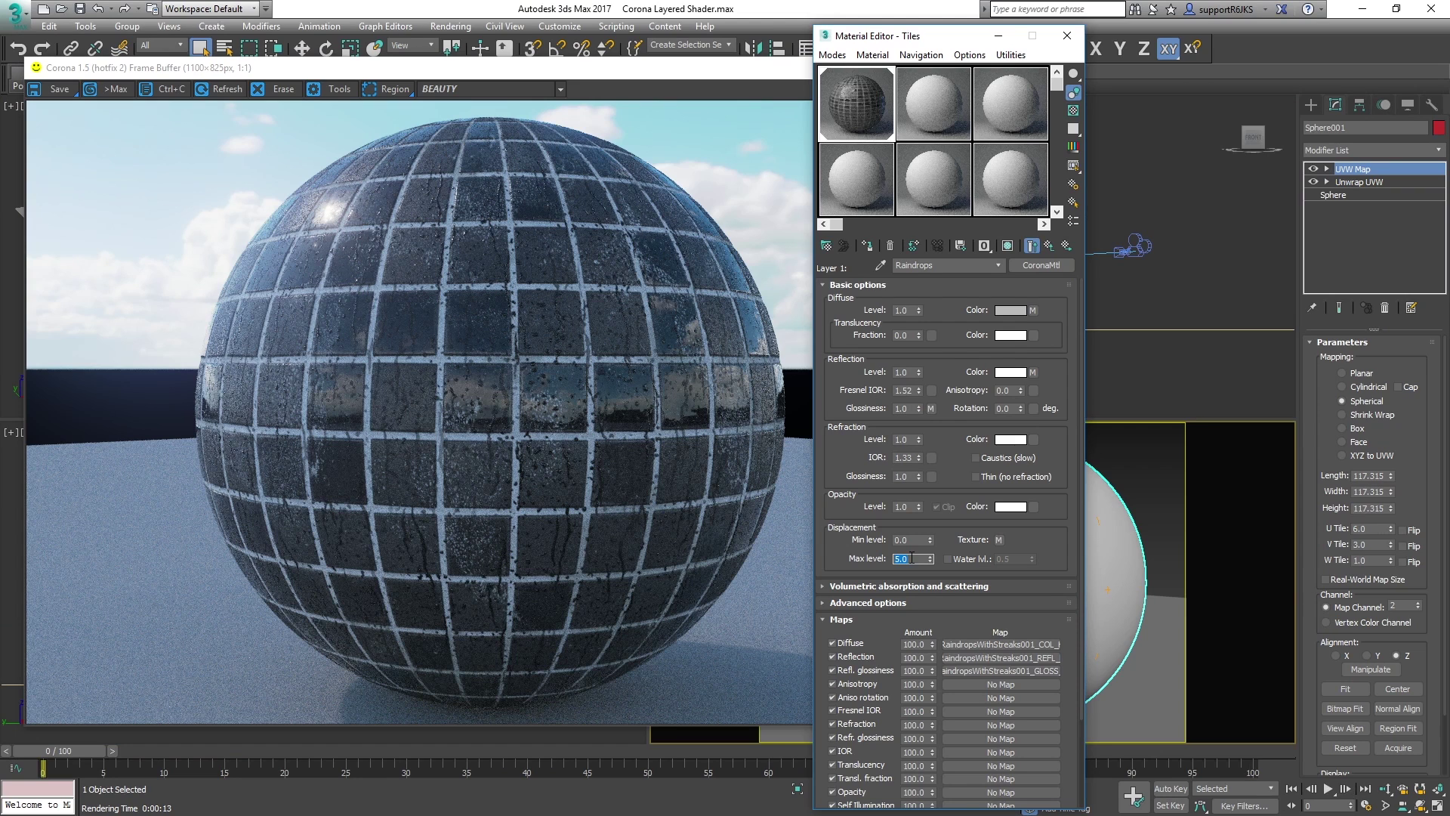
Render the scene with the updated raindrop displacement and inspect the droplets on the tiles up close.
left_click_drag(910, 38, 1193, 43)
left_click(1005, 89)
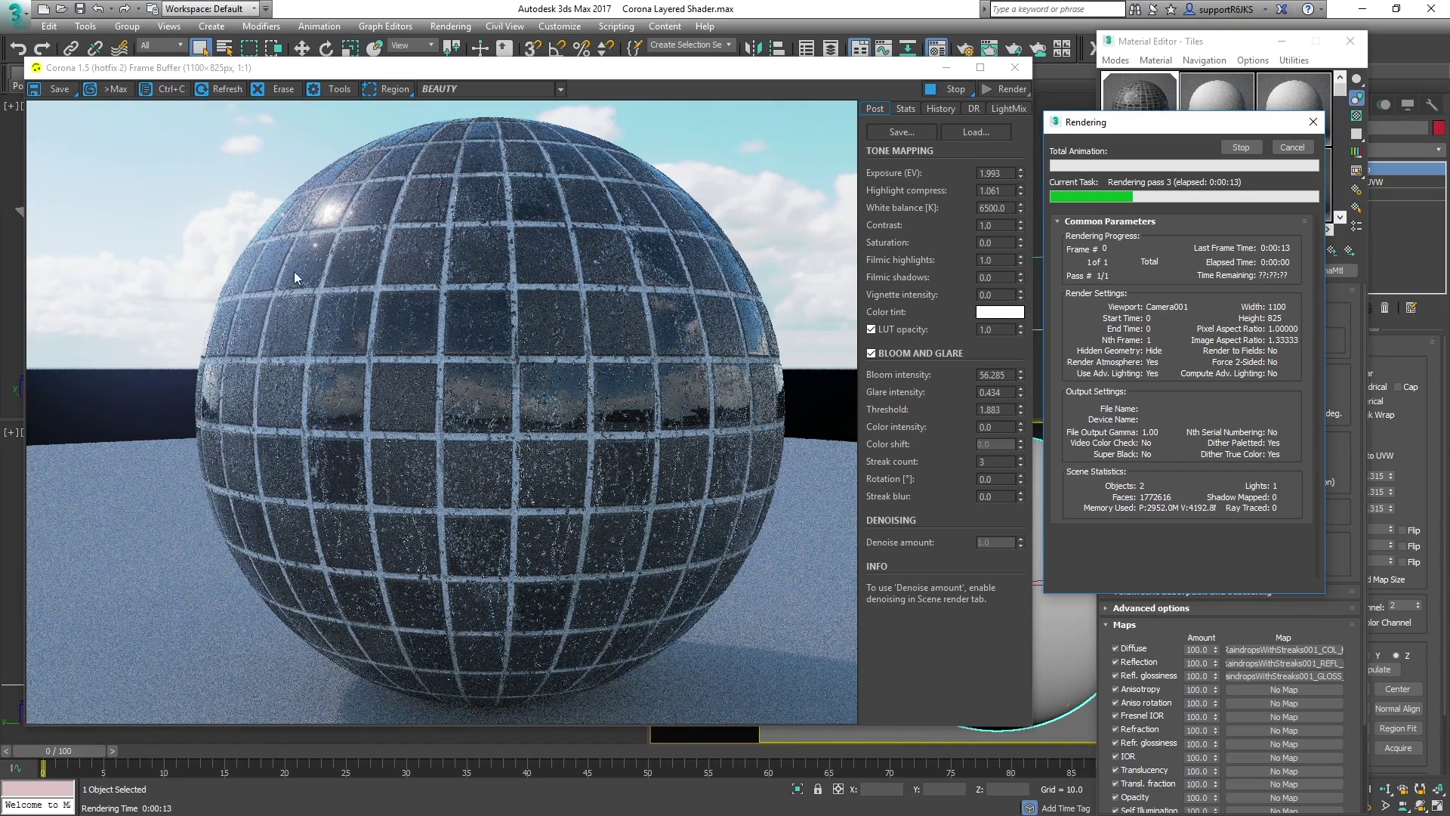
scroll(304, 283, "up", 1)
scroll(304, 283, "up", 1)
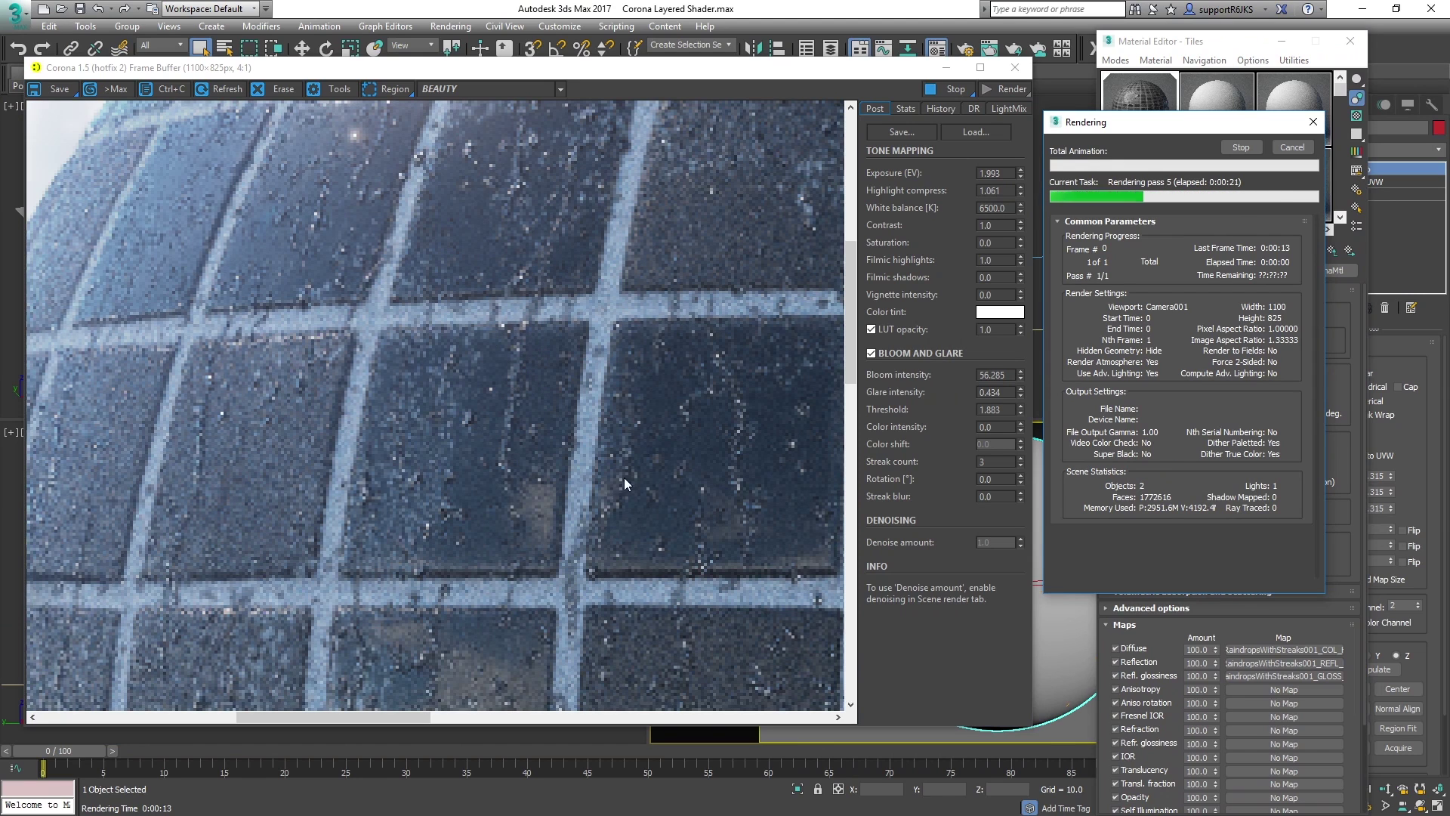
scroll(452, 344, "down", 1)
scroll(453, 341, "down", 1)
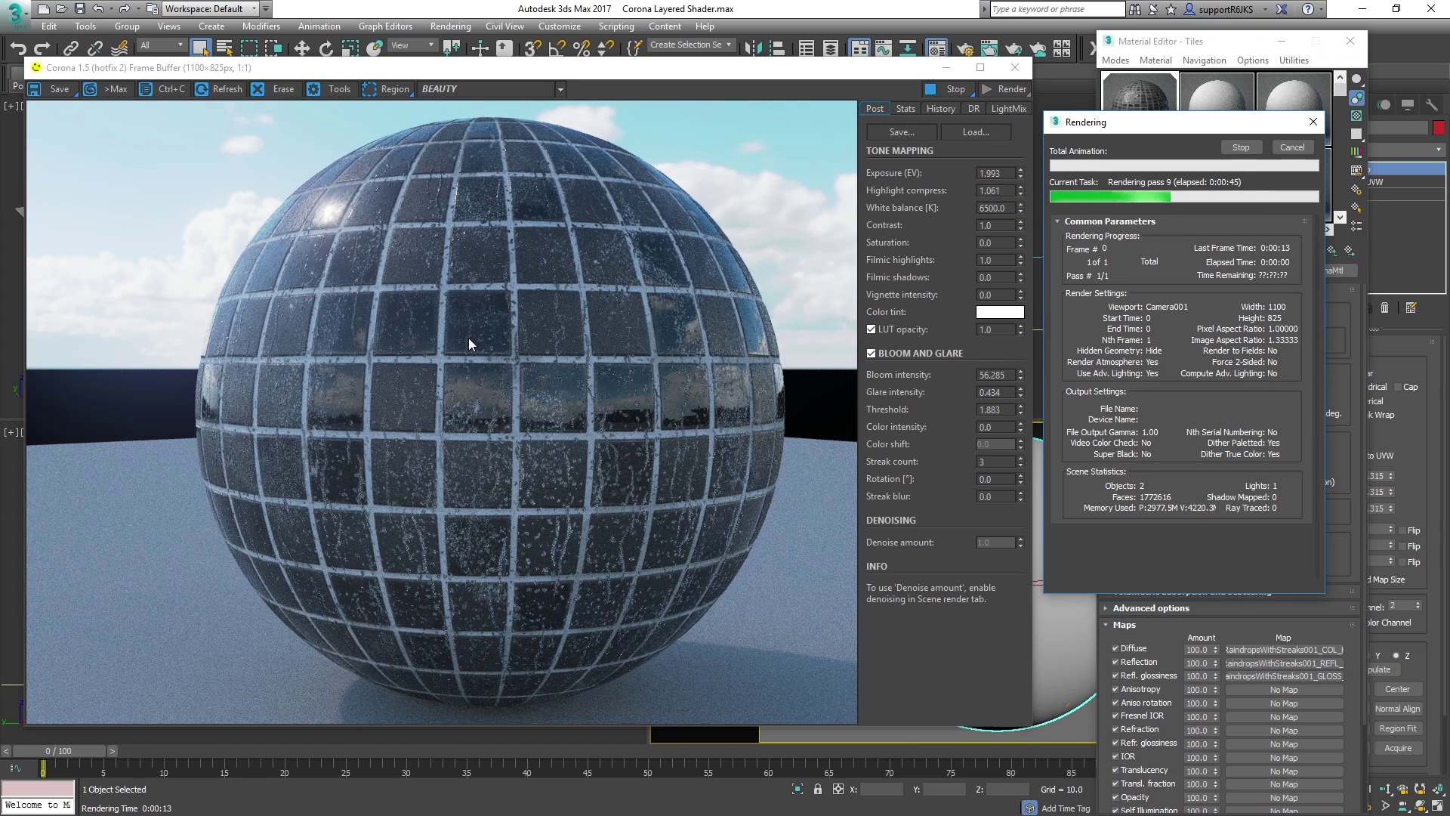
Raise the render exposure to 2.118 EV and open the camera postprocessing settings in the render setup.
left_click(1020, 170)
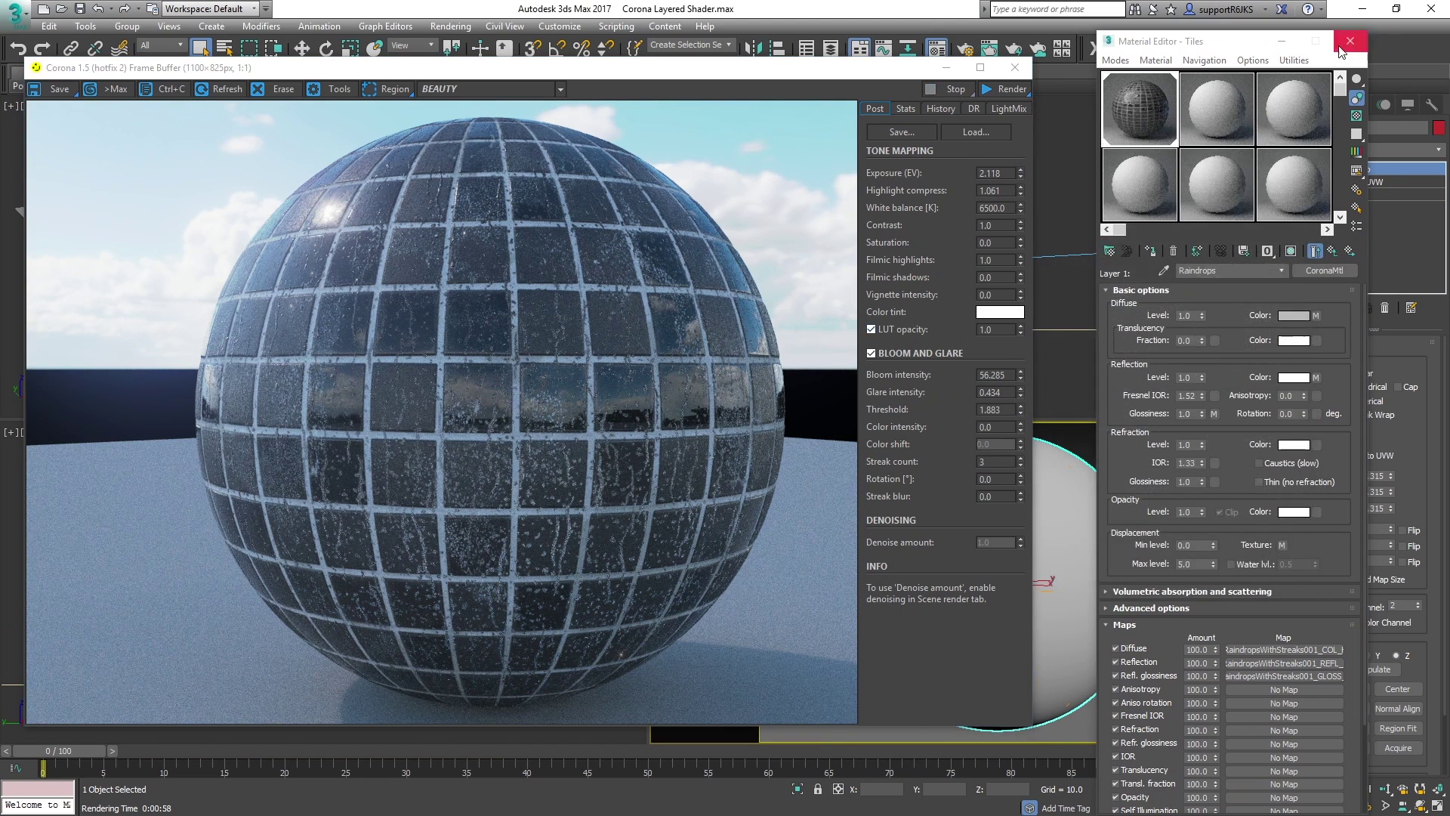
left_click(990, 52)
left_click(966, 48)
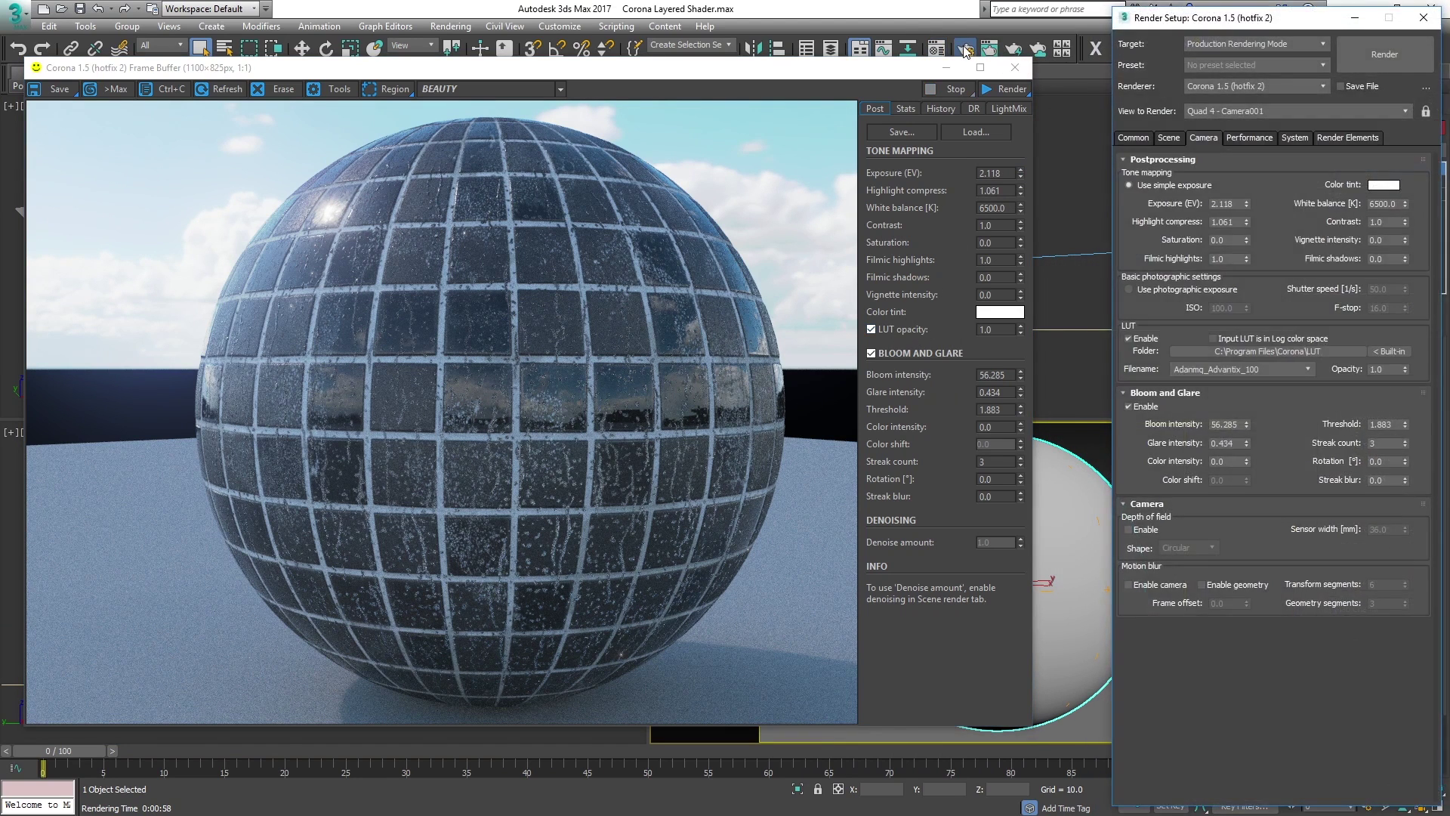
left_click(1168, 138)
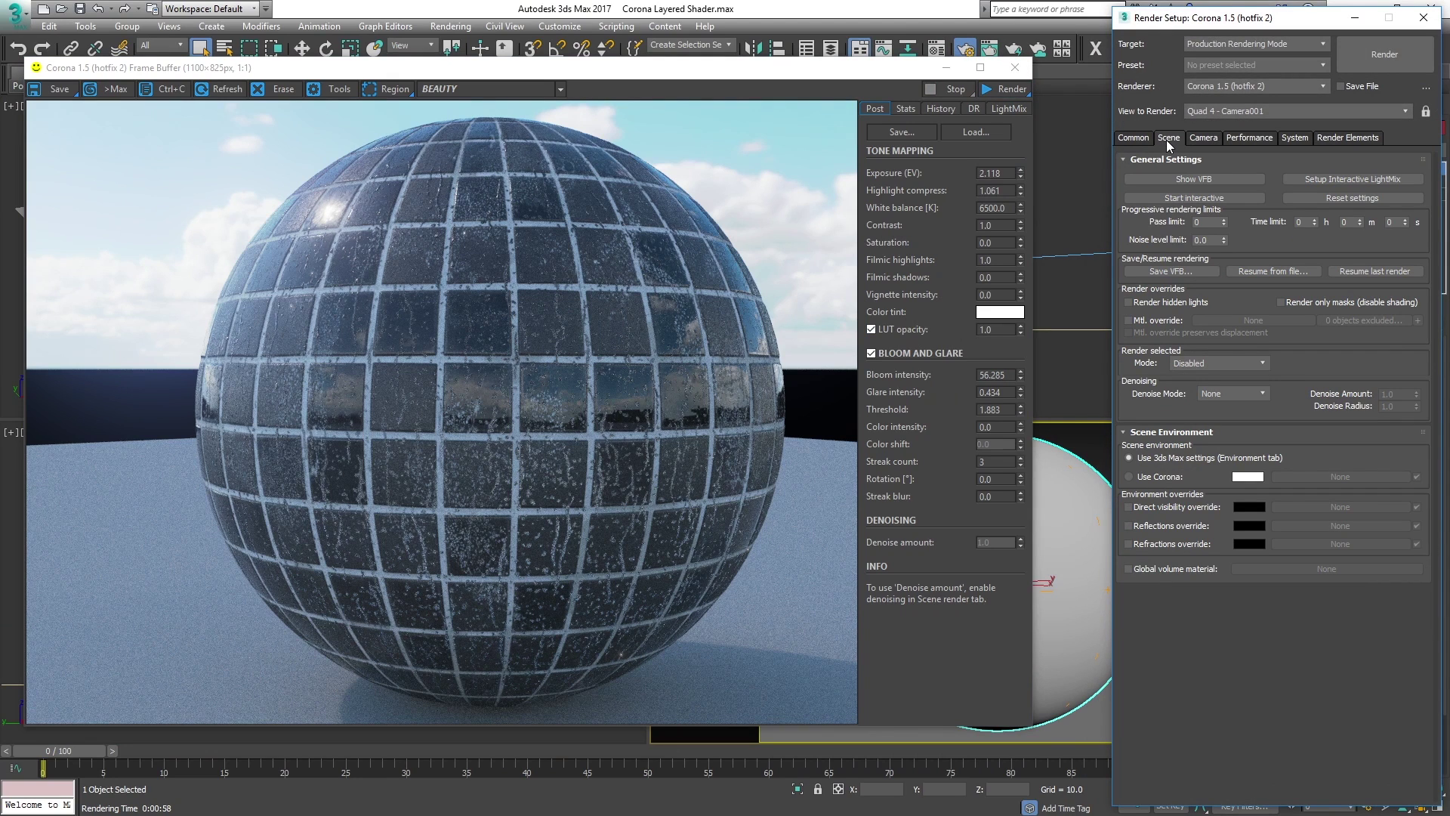
left_click(1207, 138)
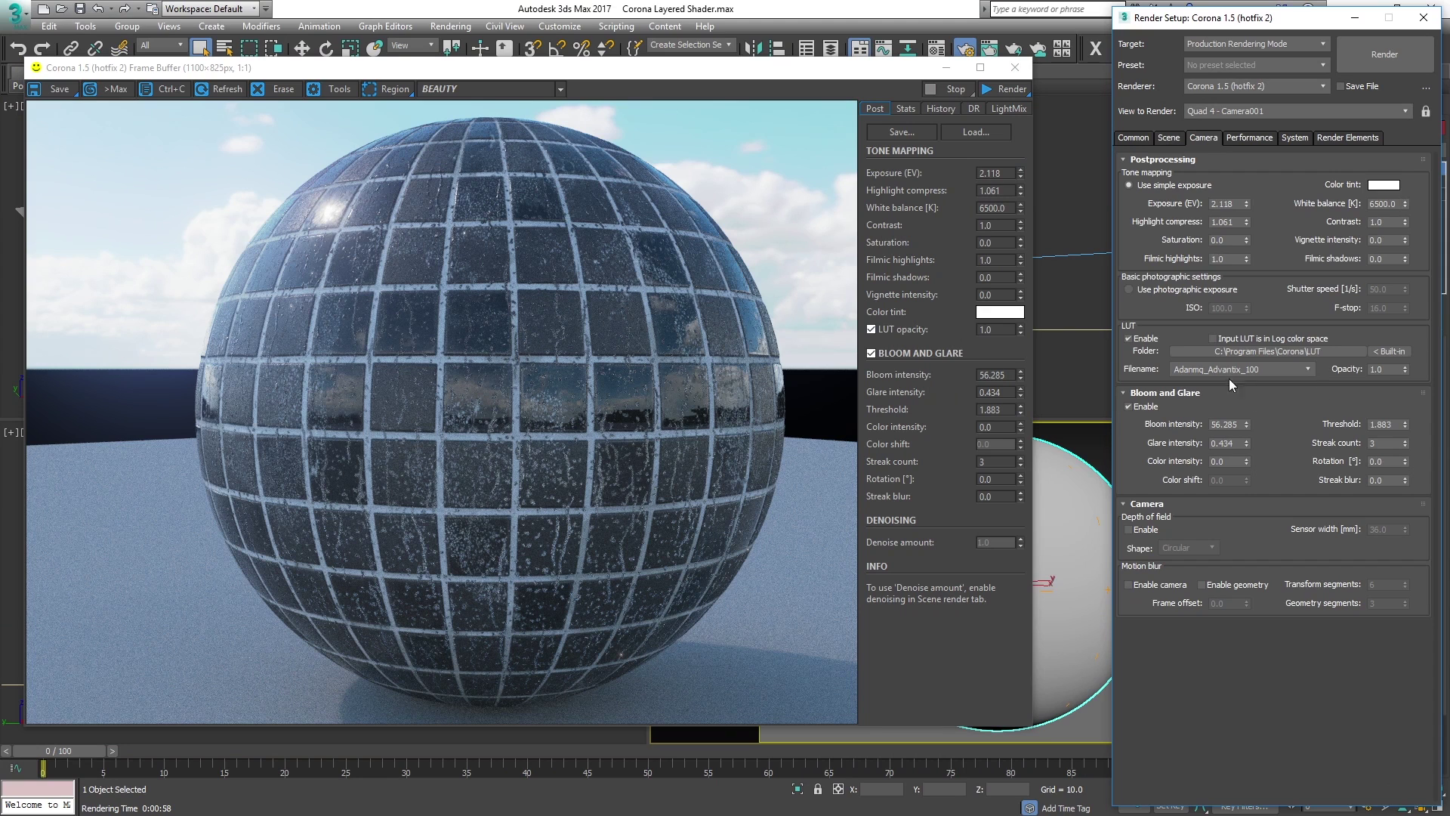
Try the Adanmq_Ektachrome_320t and Adanmq_Ektachrome_64t LUTs on the rendered image.
left_click(1233, 370)
scroll(1239, 498, "down", 3)
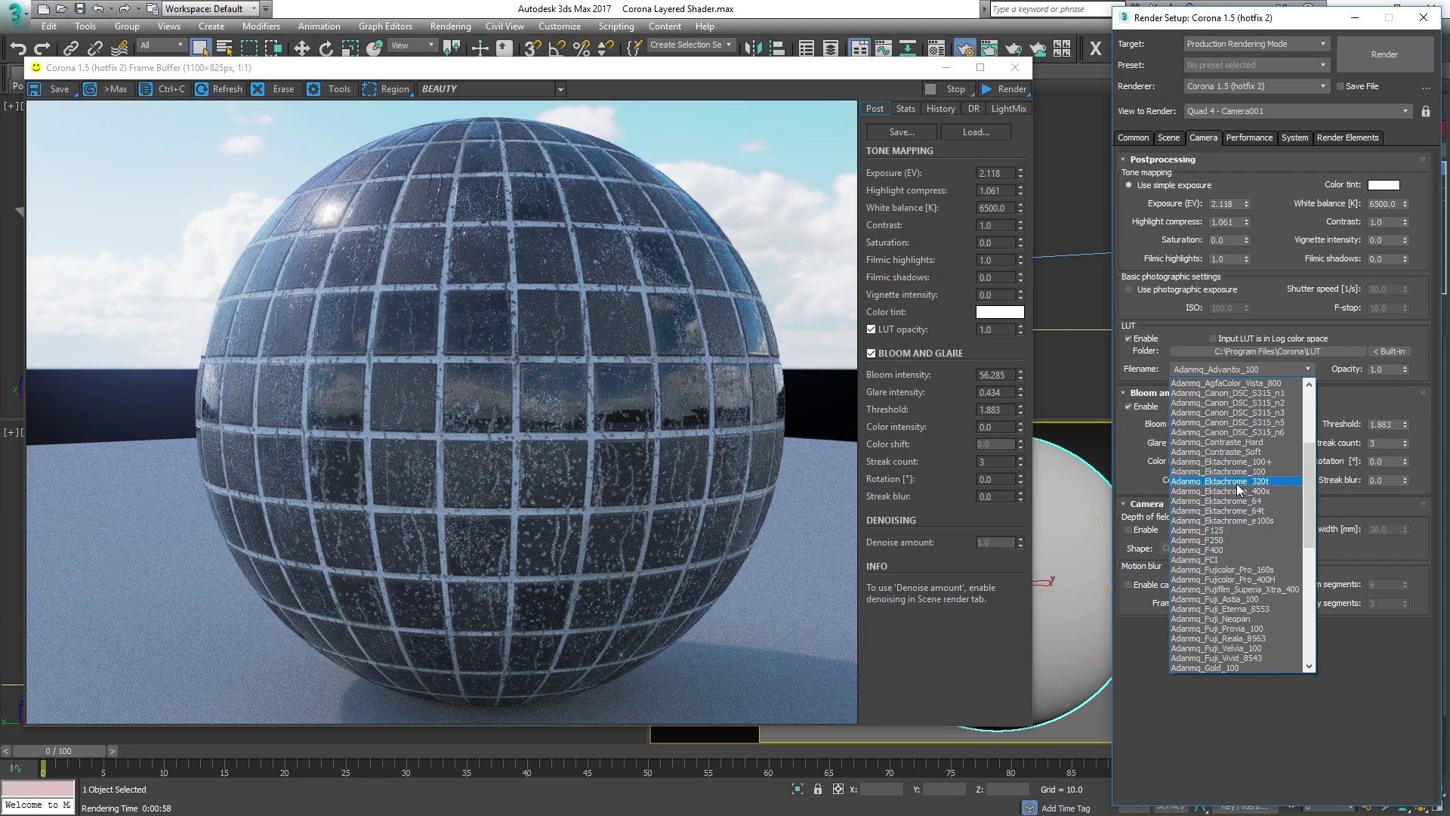
left_click(1236, 484)
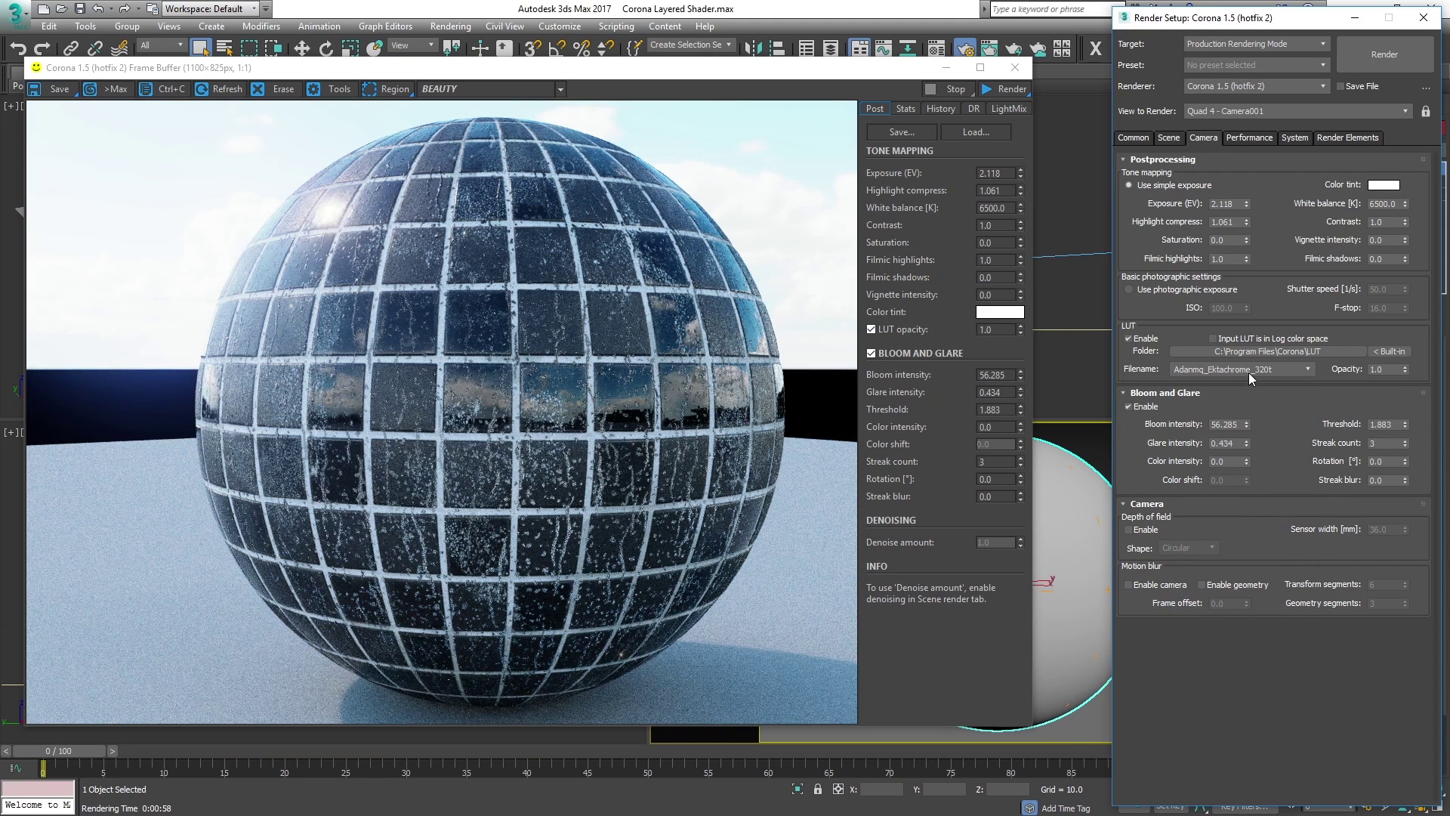
scroll(1249, 370, "down", 2)
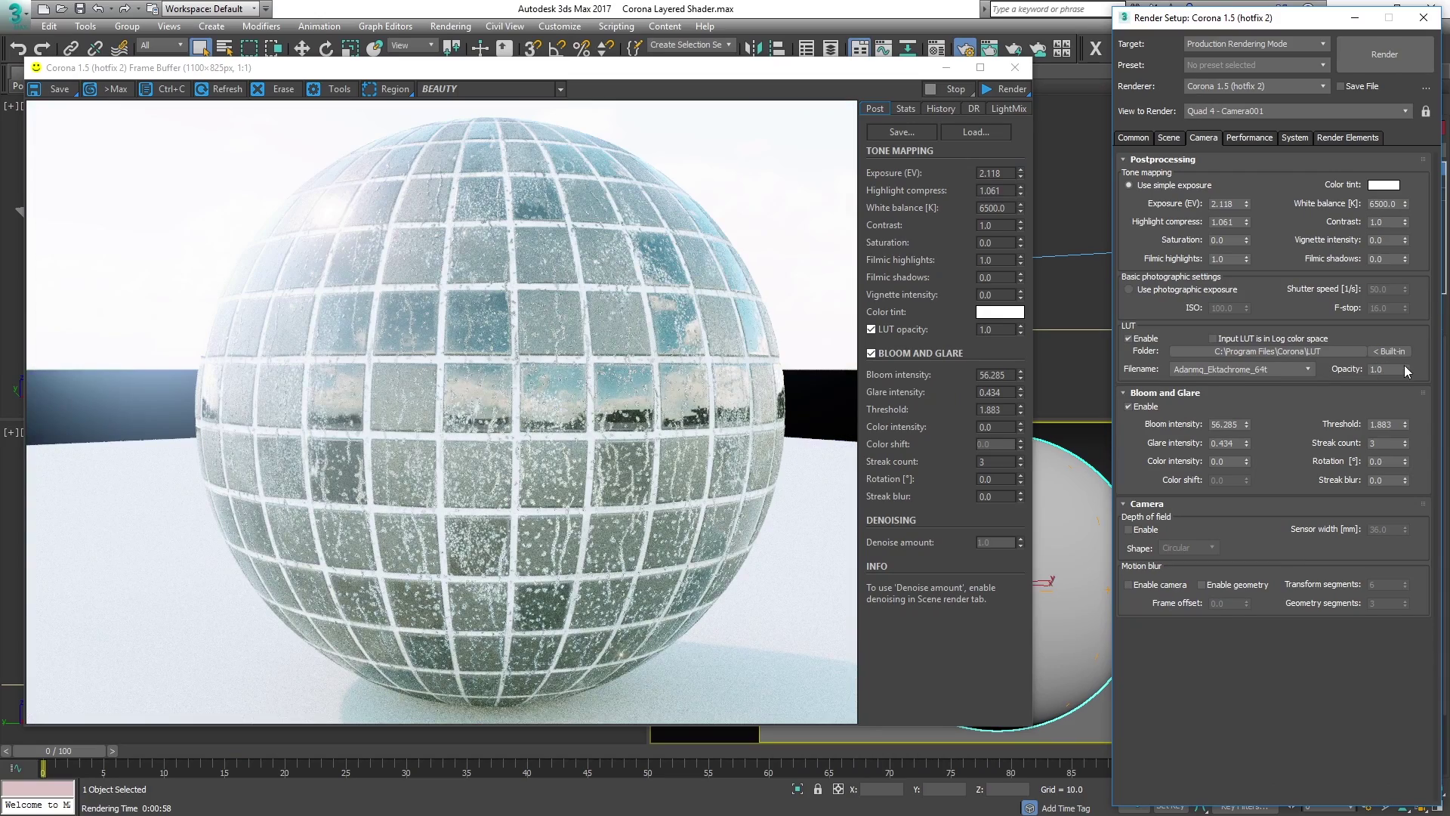
left_click_drag(1405, 369, 1394, 305)
Set the LUT to Adanmq_Canon_DSC_S315_n6 and close the render setup.
left_click(1225, 370)
scroll(1224, 453, "up", 2)
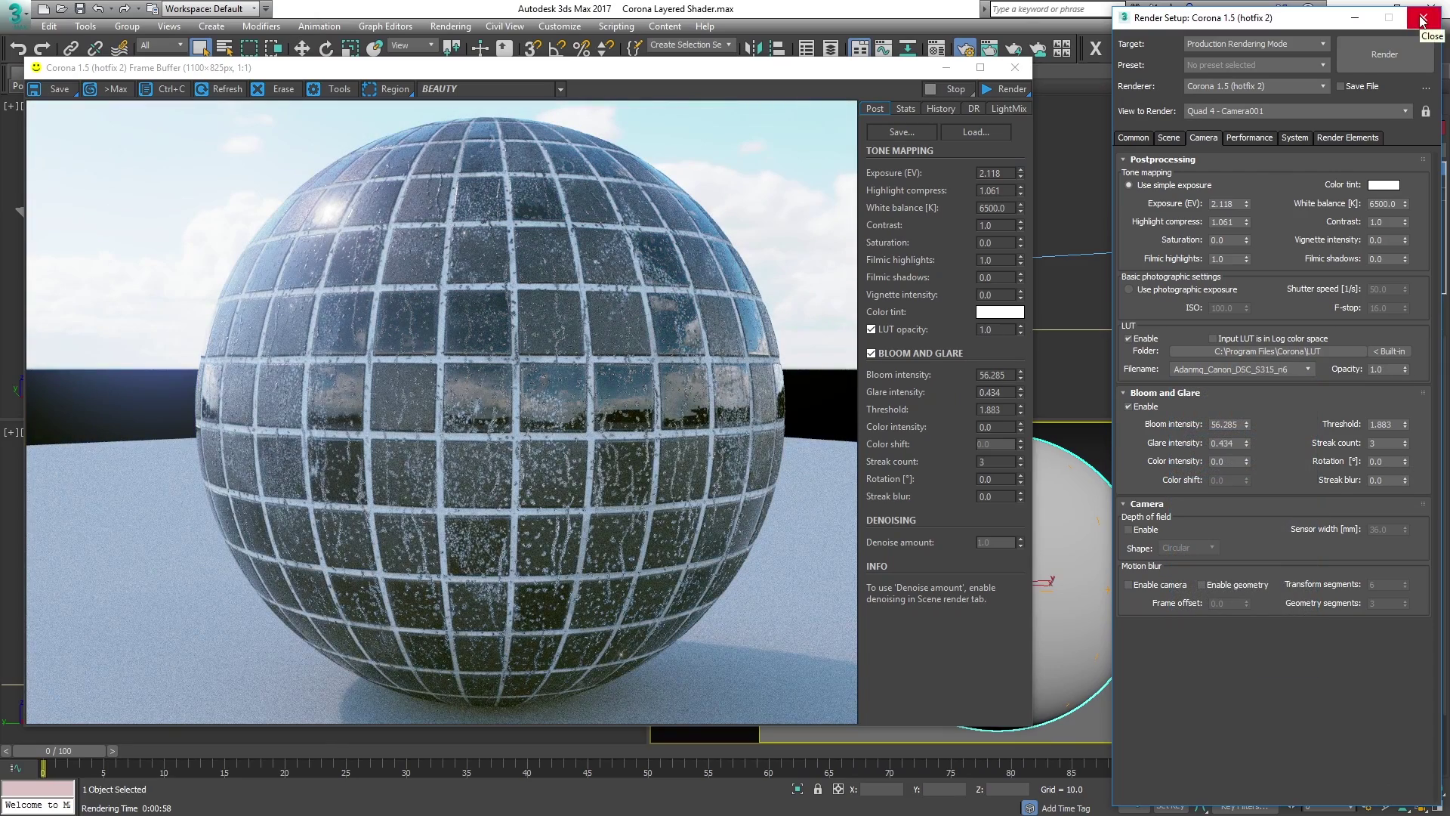
left_click(1423, 19)
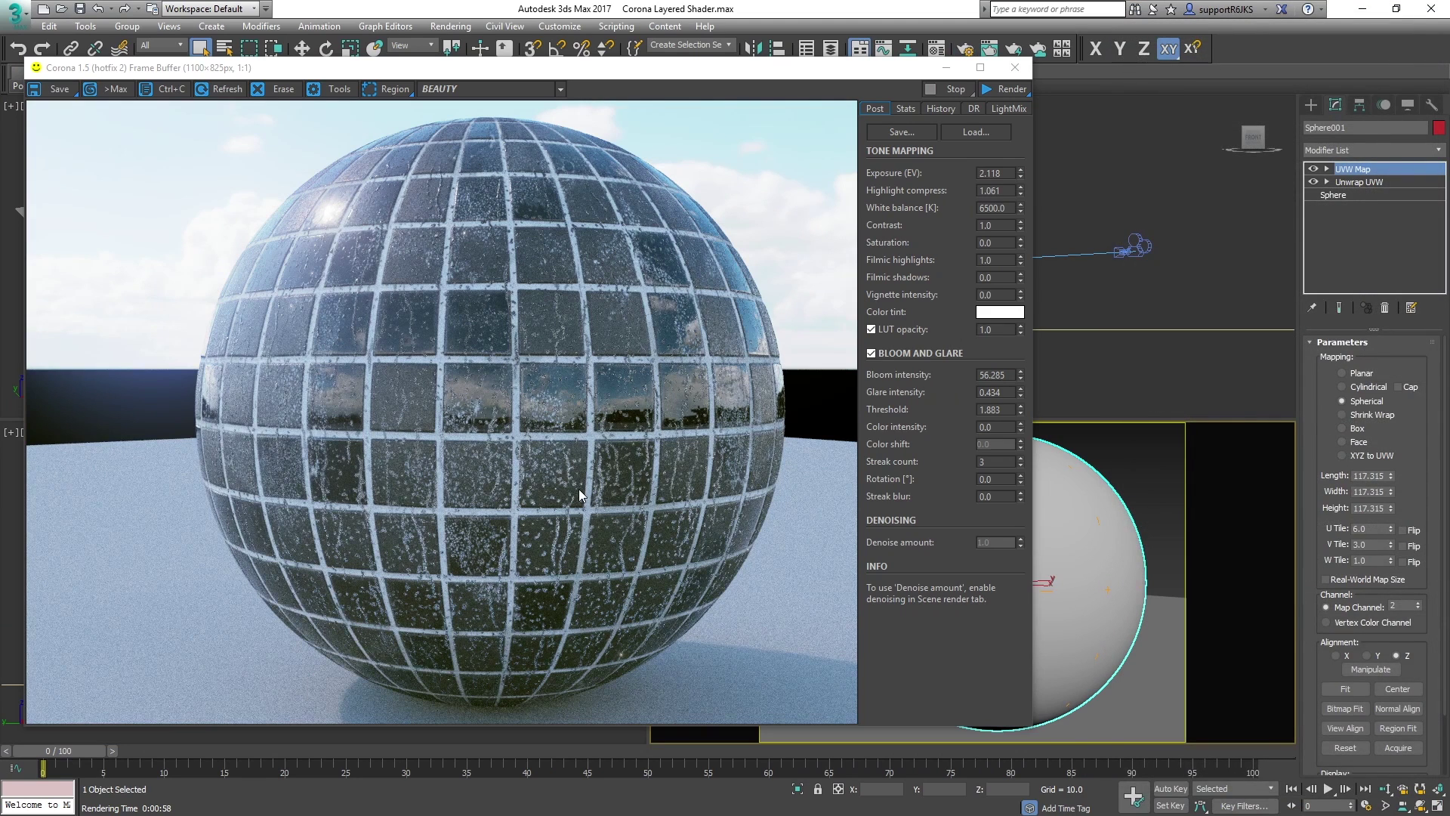
Place the HdrSkyCloudy004_HDR_3K.exr environment map as an instance in an unused sample slot of the material editor.
right_click(1108, 281)
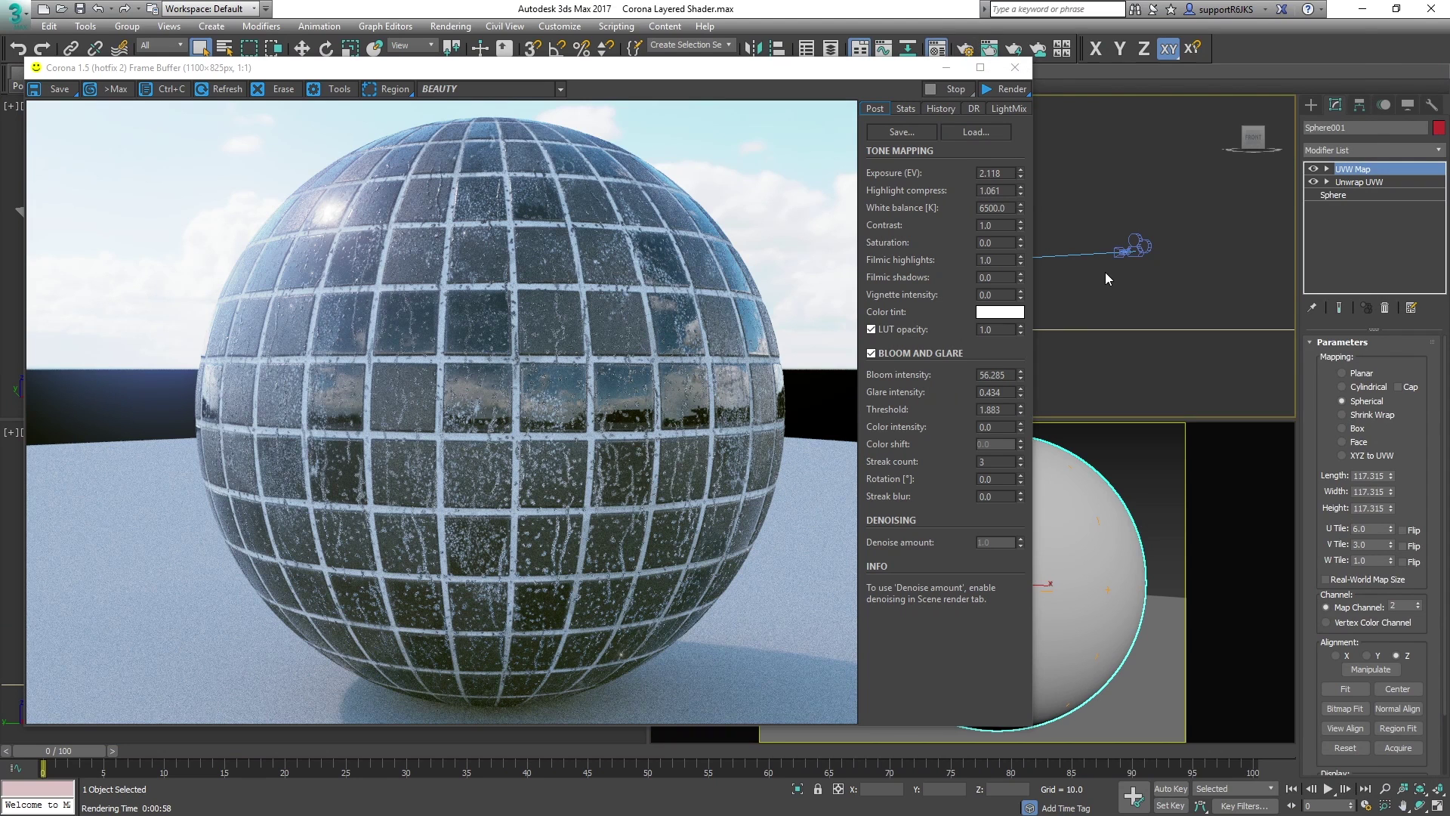
key("m")
left_click(452, 27)
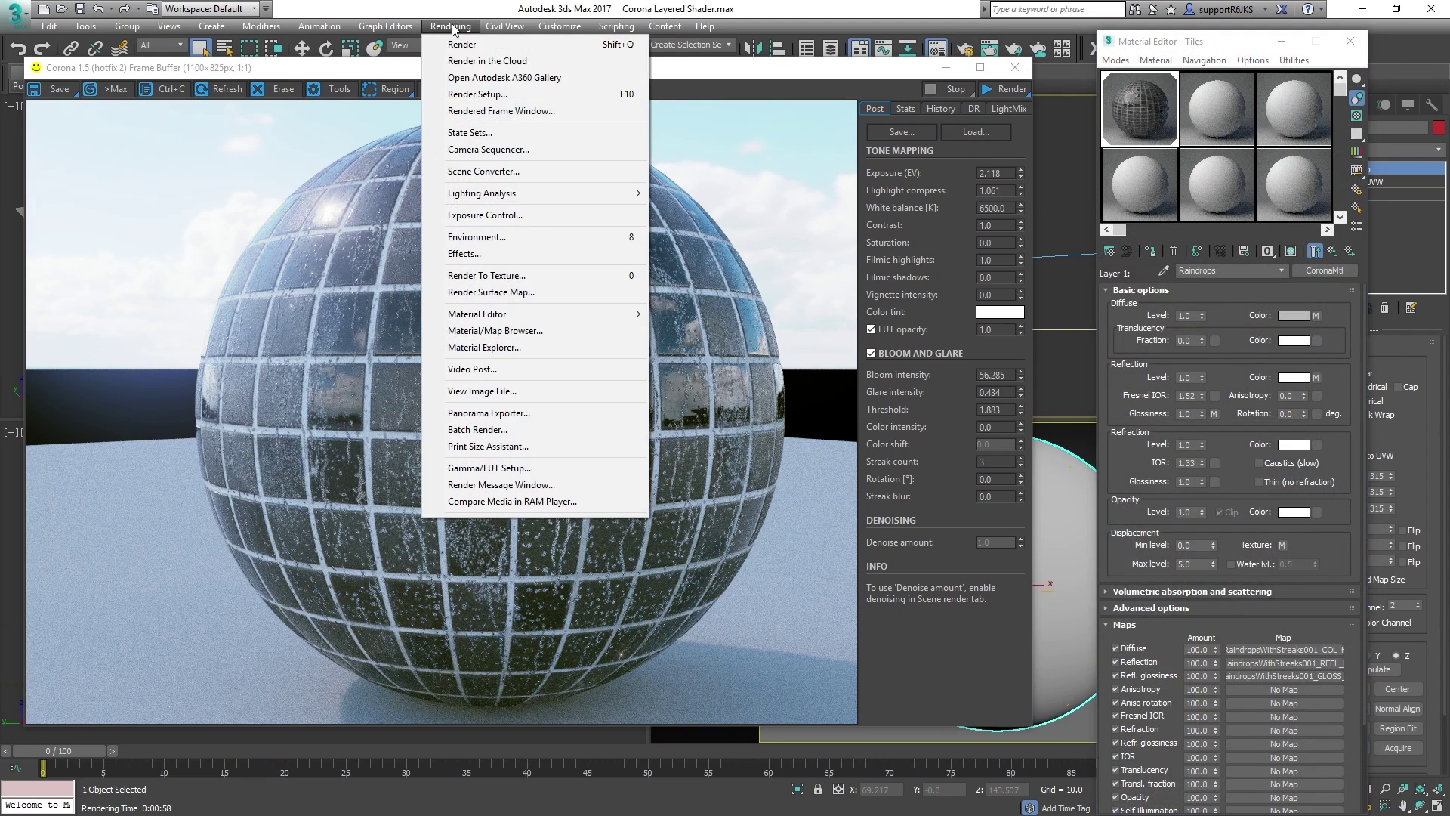
left_click(502, 235)
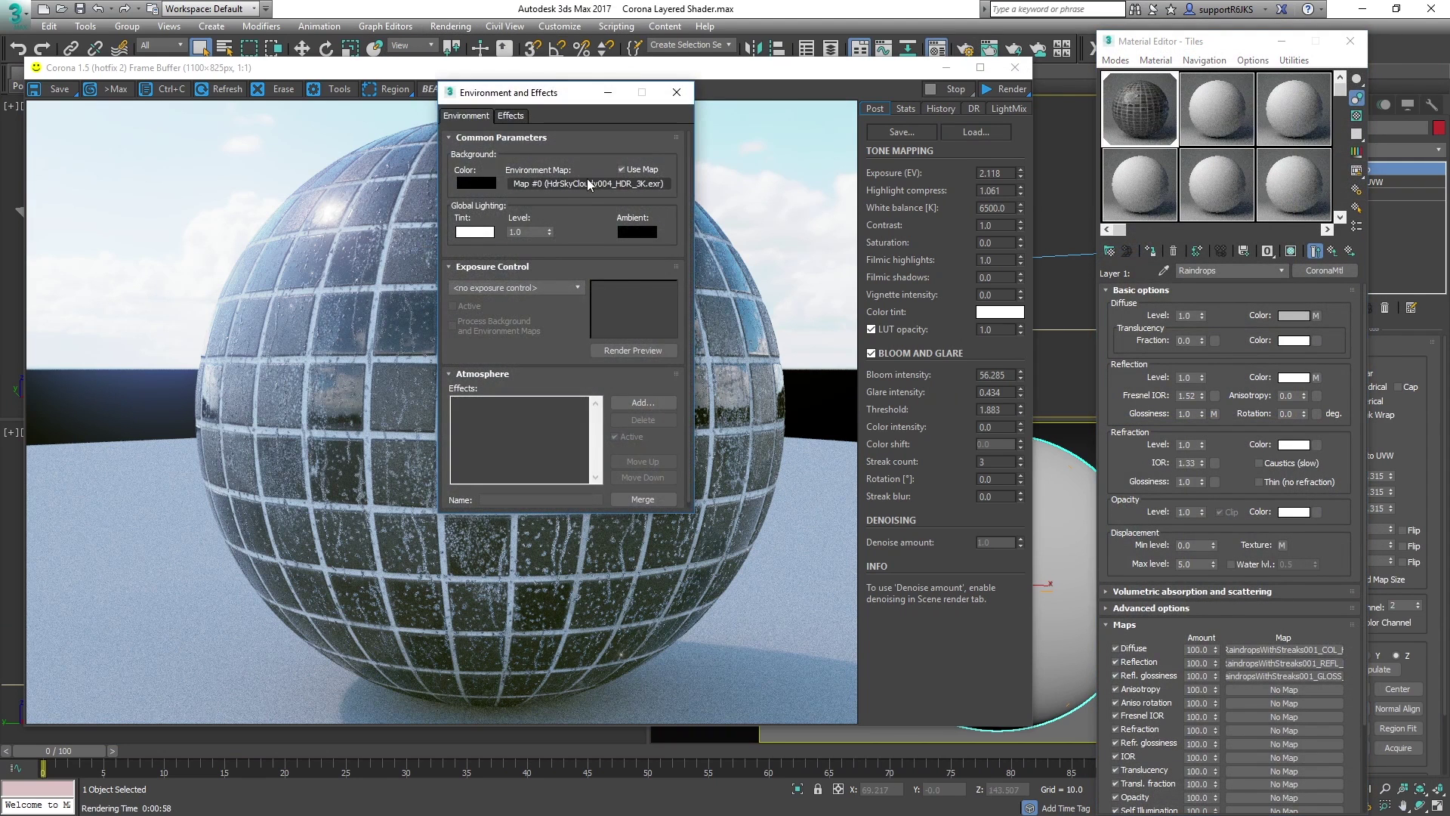
left_click_drag(582, 188, 1304, 198)
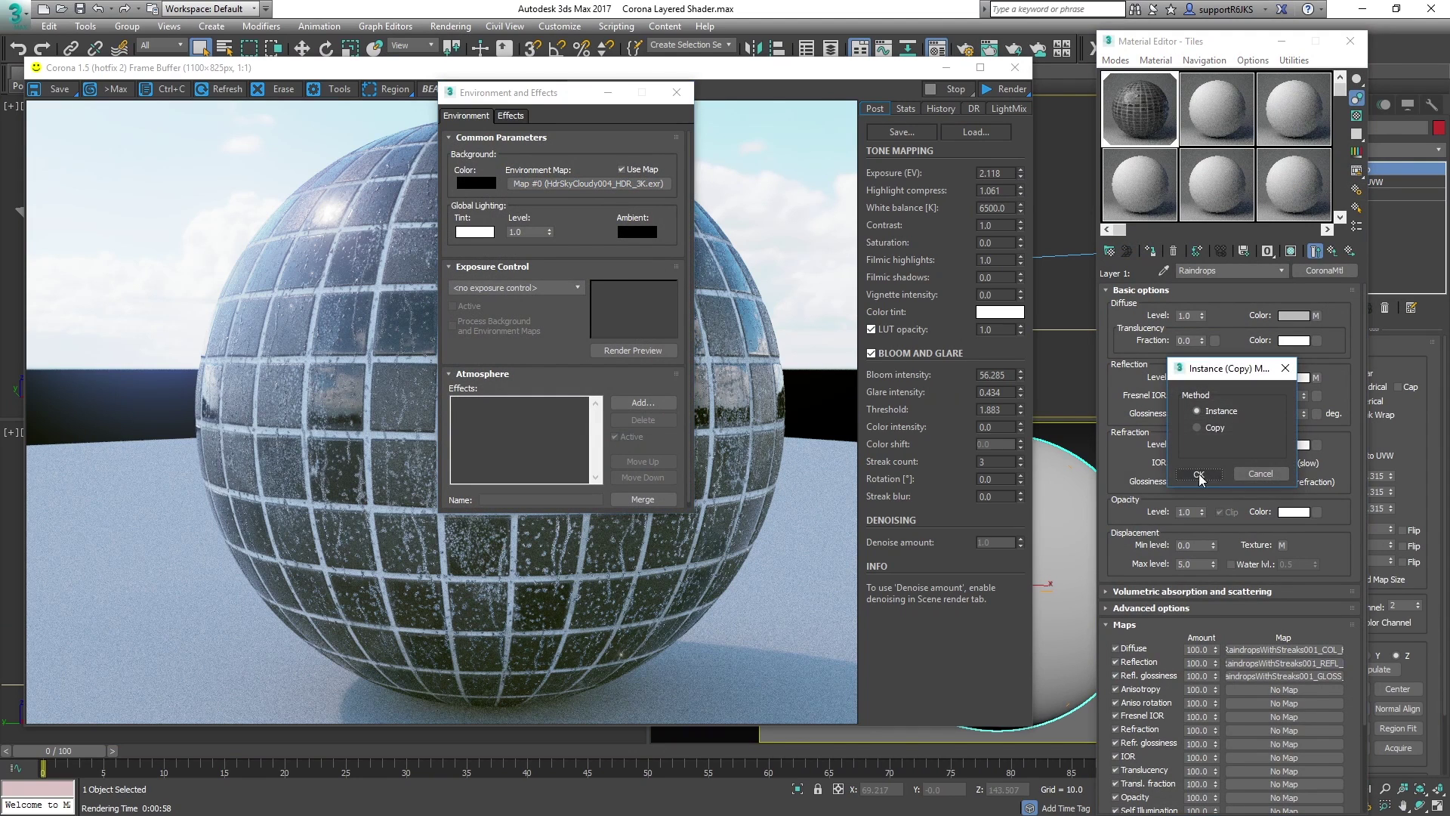
left_click(1199, 474)
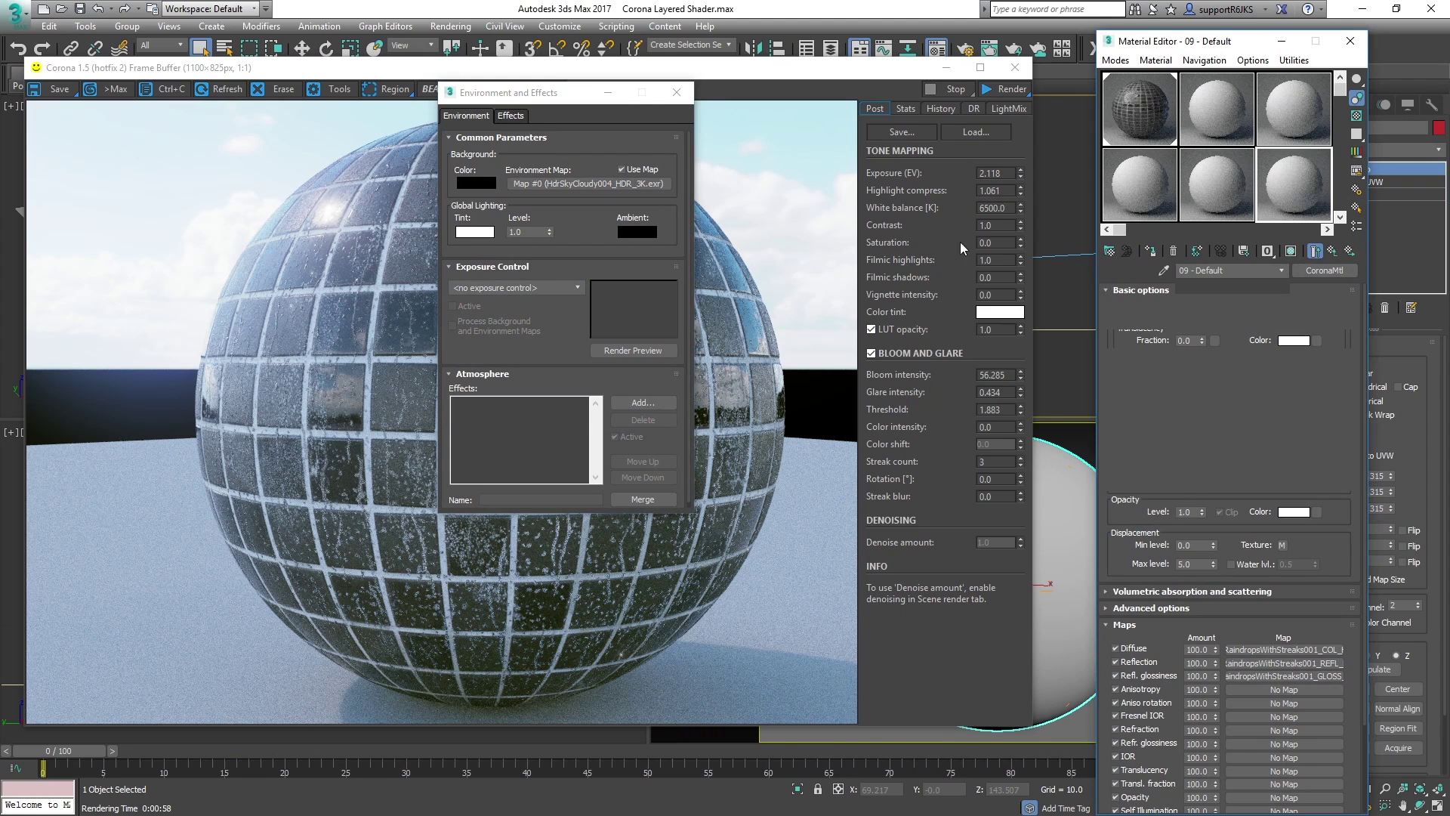
left_click(677, 92)
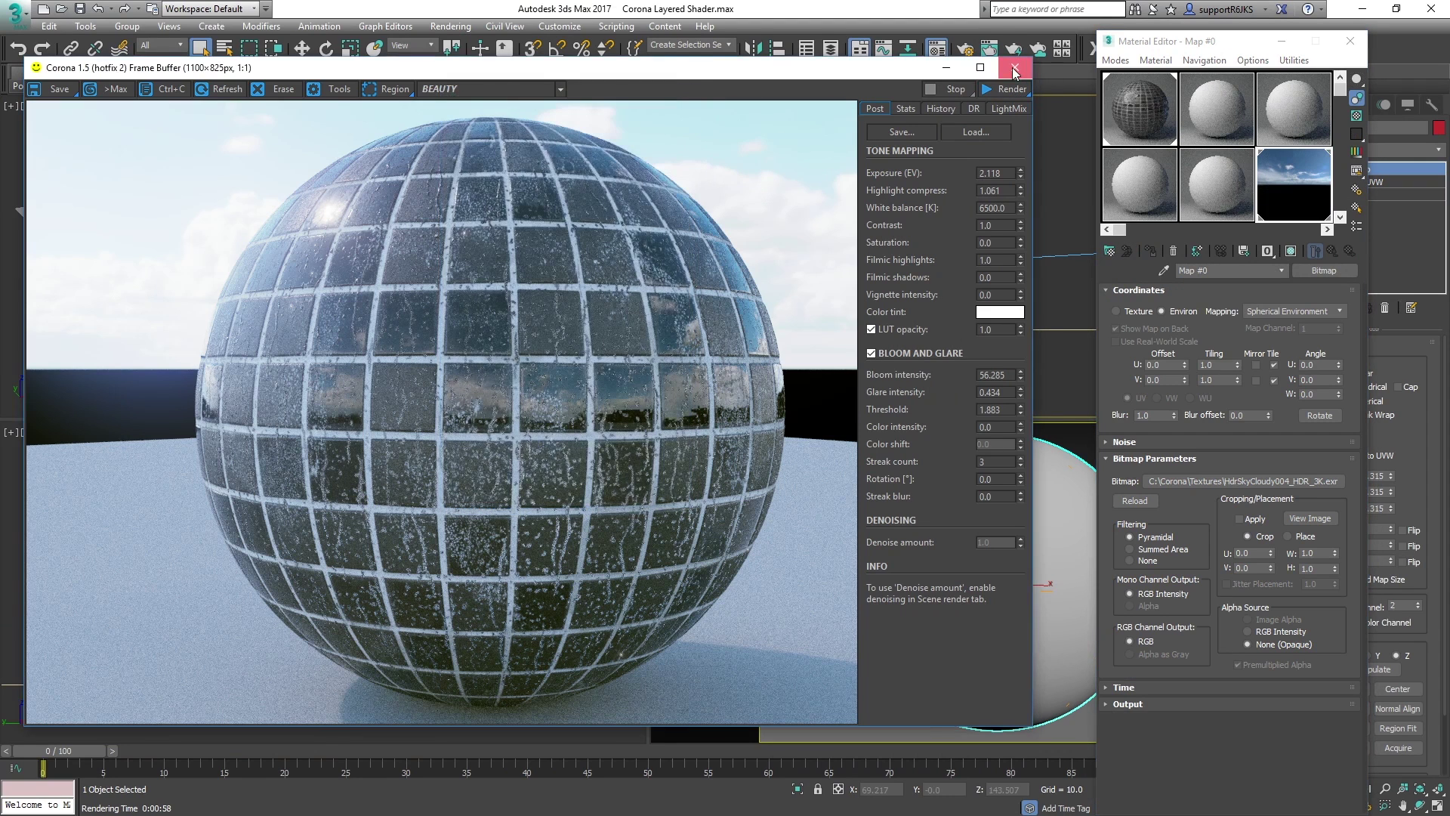
Close the frame buffer and show the environment map as the background of the Camera001 viewport.
left_click(1016, 68)
left_click_drag(1243, 43, 373, 44)
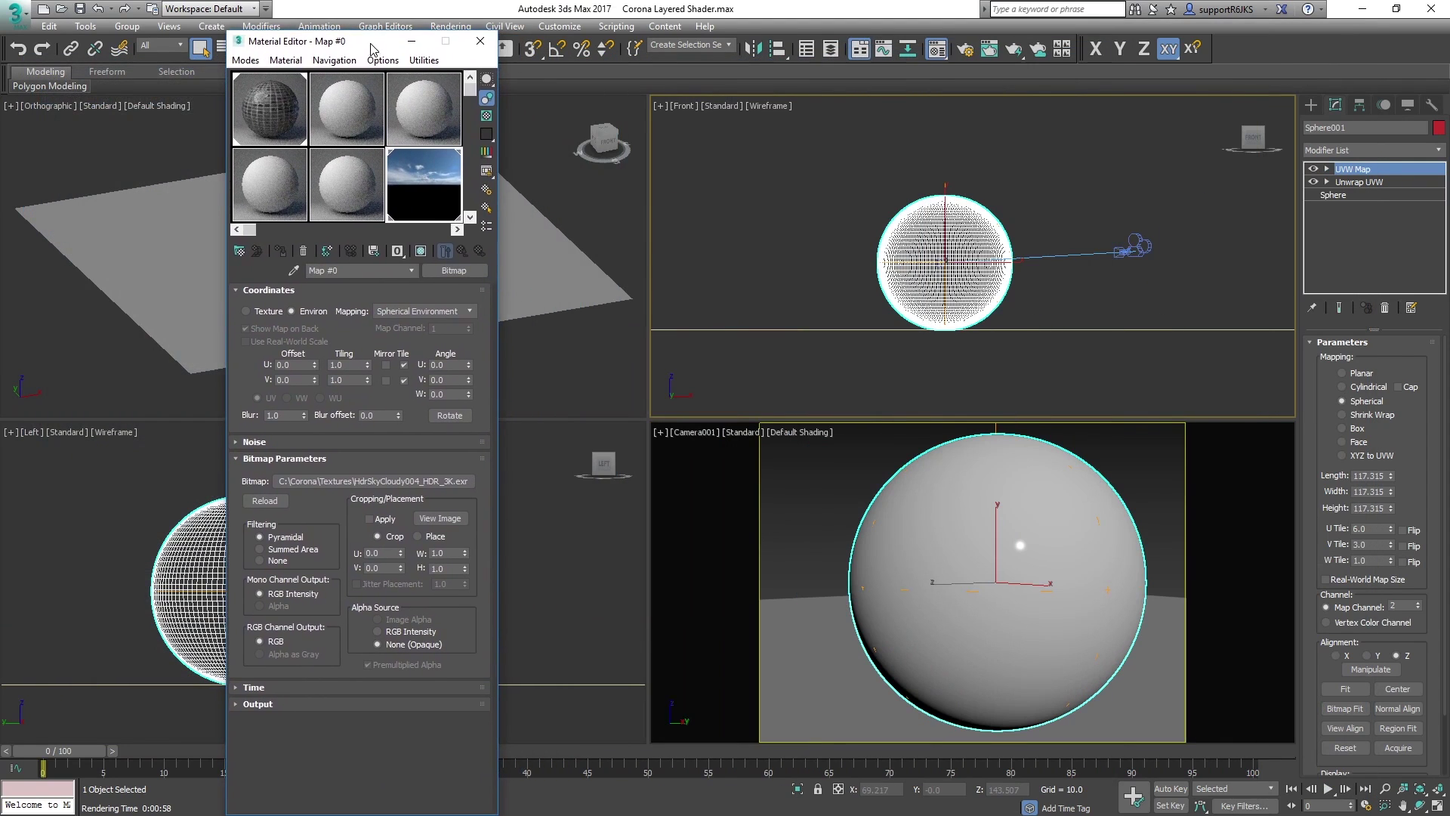
right_click(787, 476)
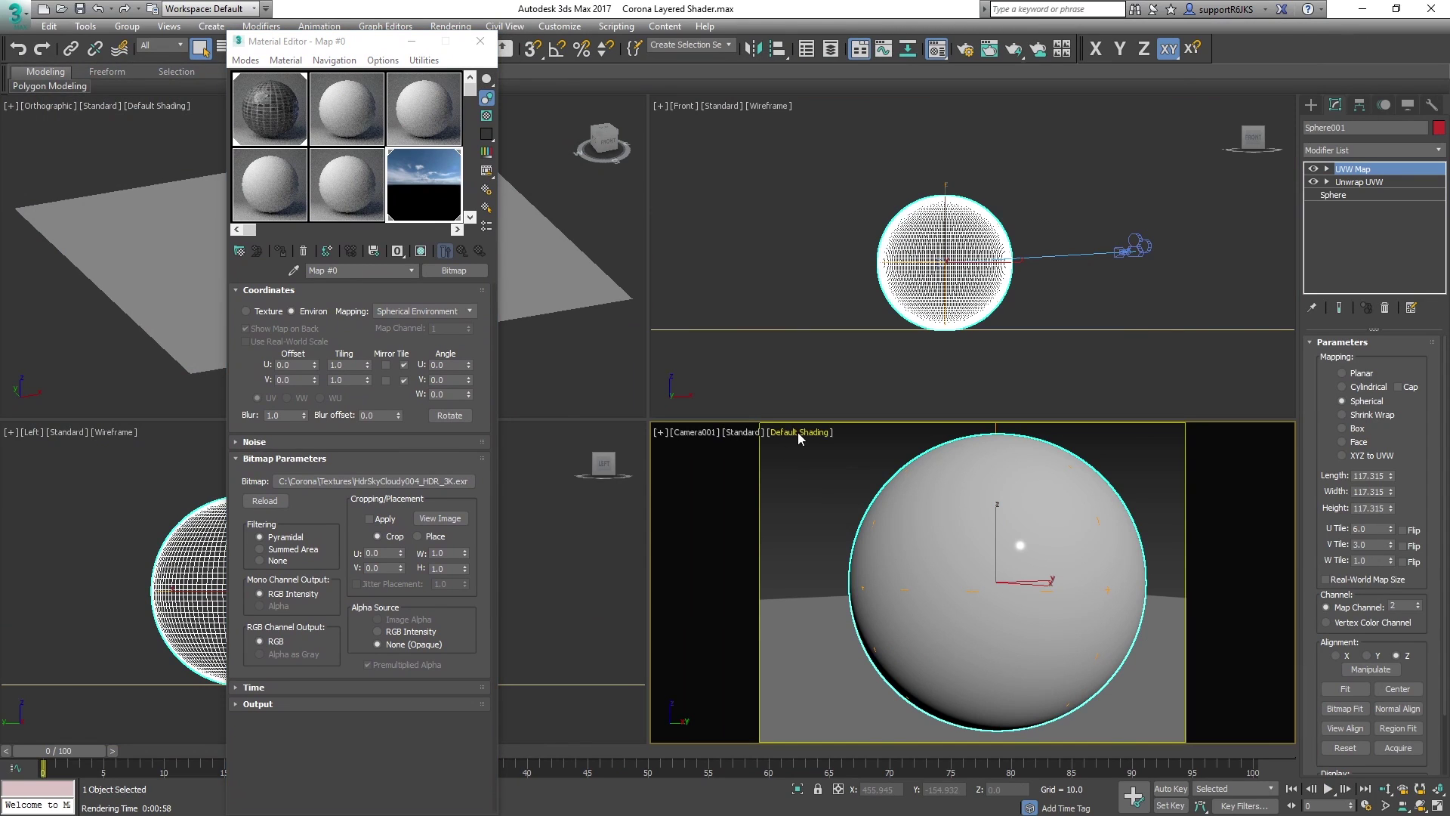
left_click(798, 434)
mouse_move(886, 631)
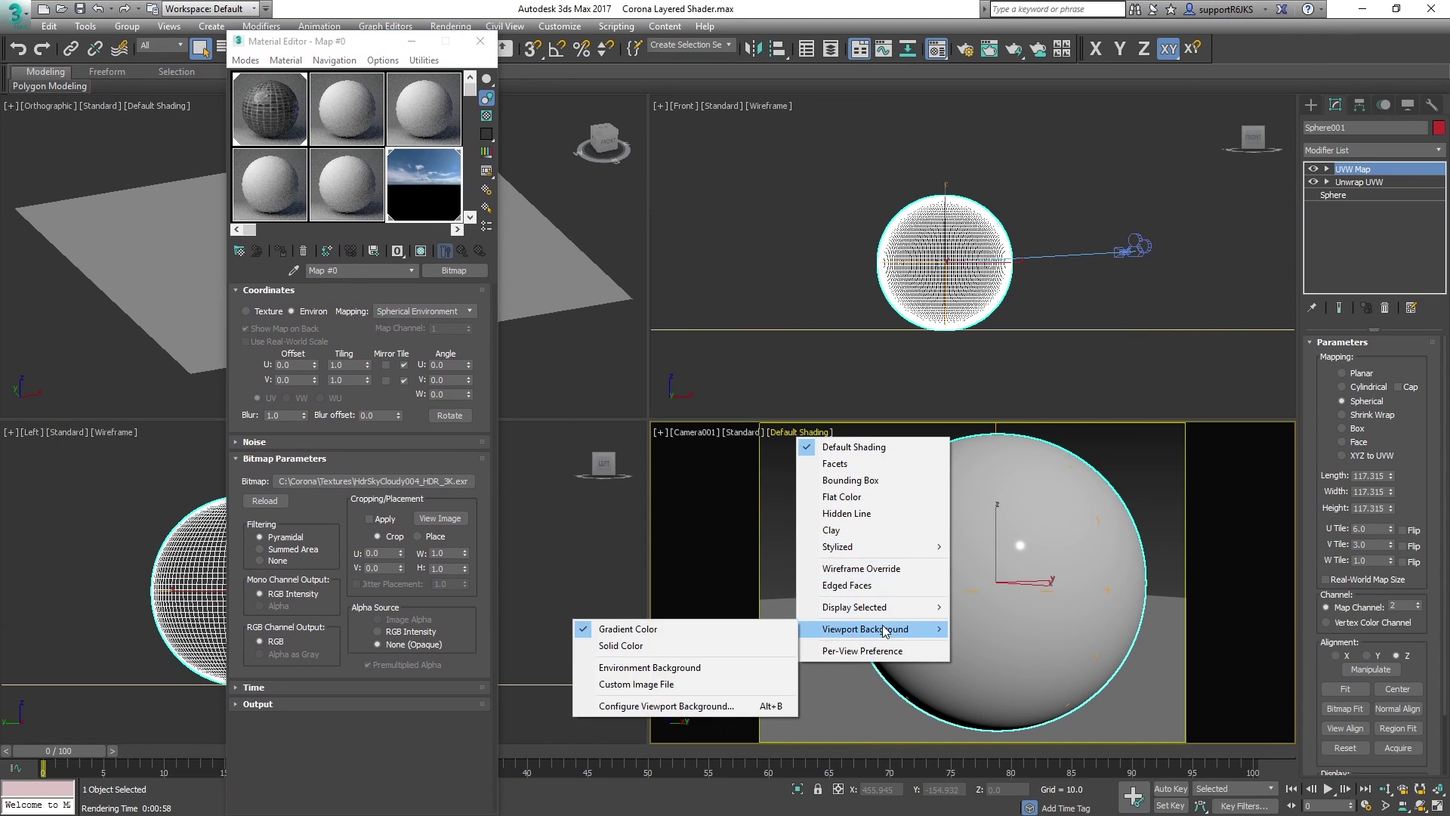
left_click(678, 668)
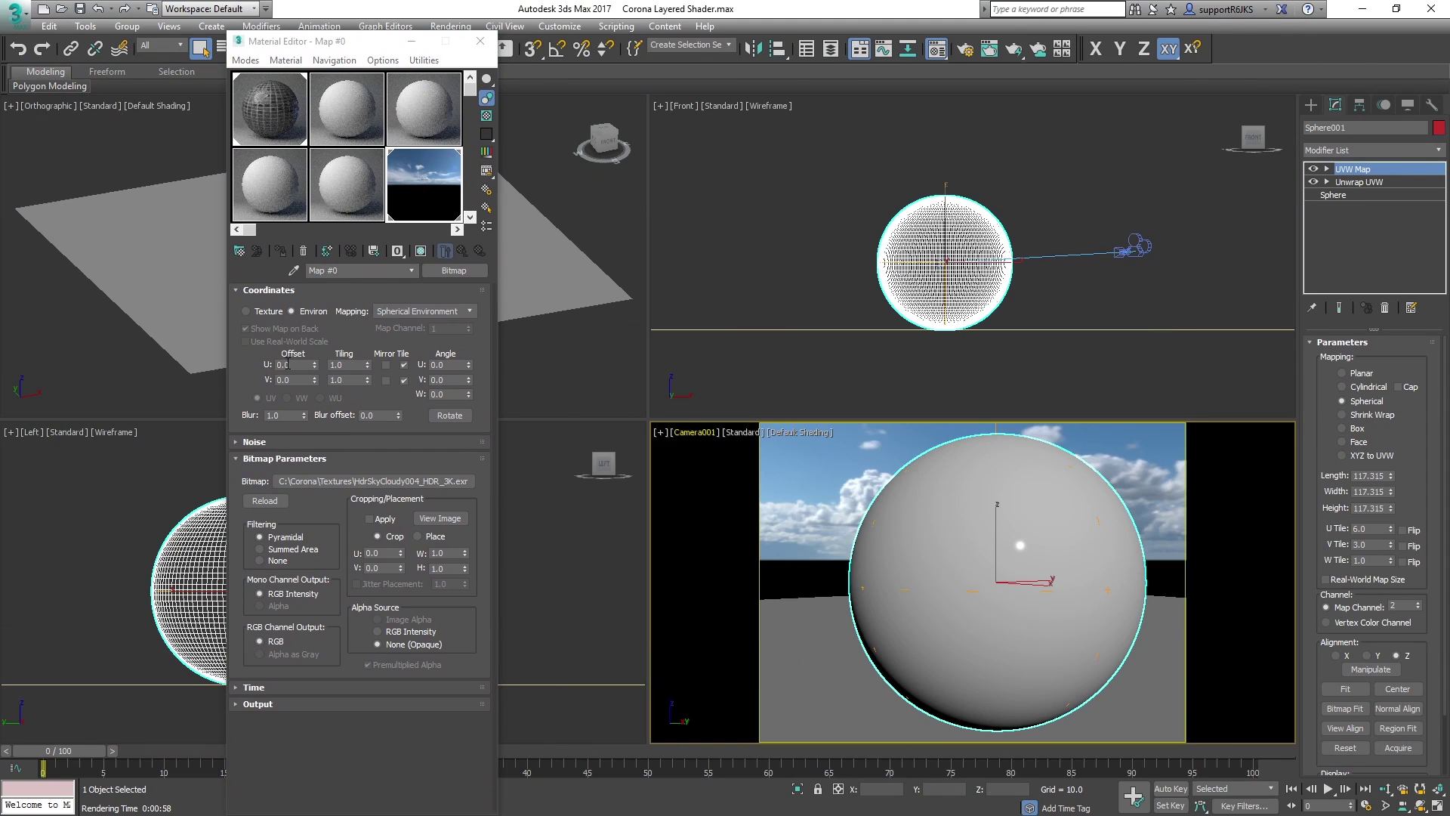
Set the sky bitmap's U offset to 0.44 and render the camera view.
left_click_drag(315, 366, 318, 329)
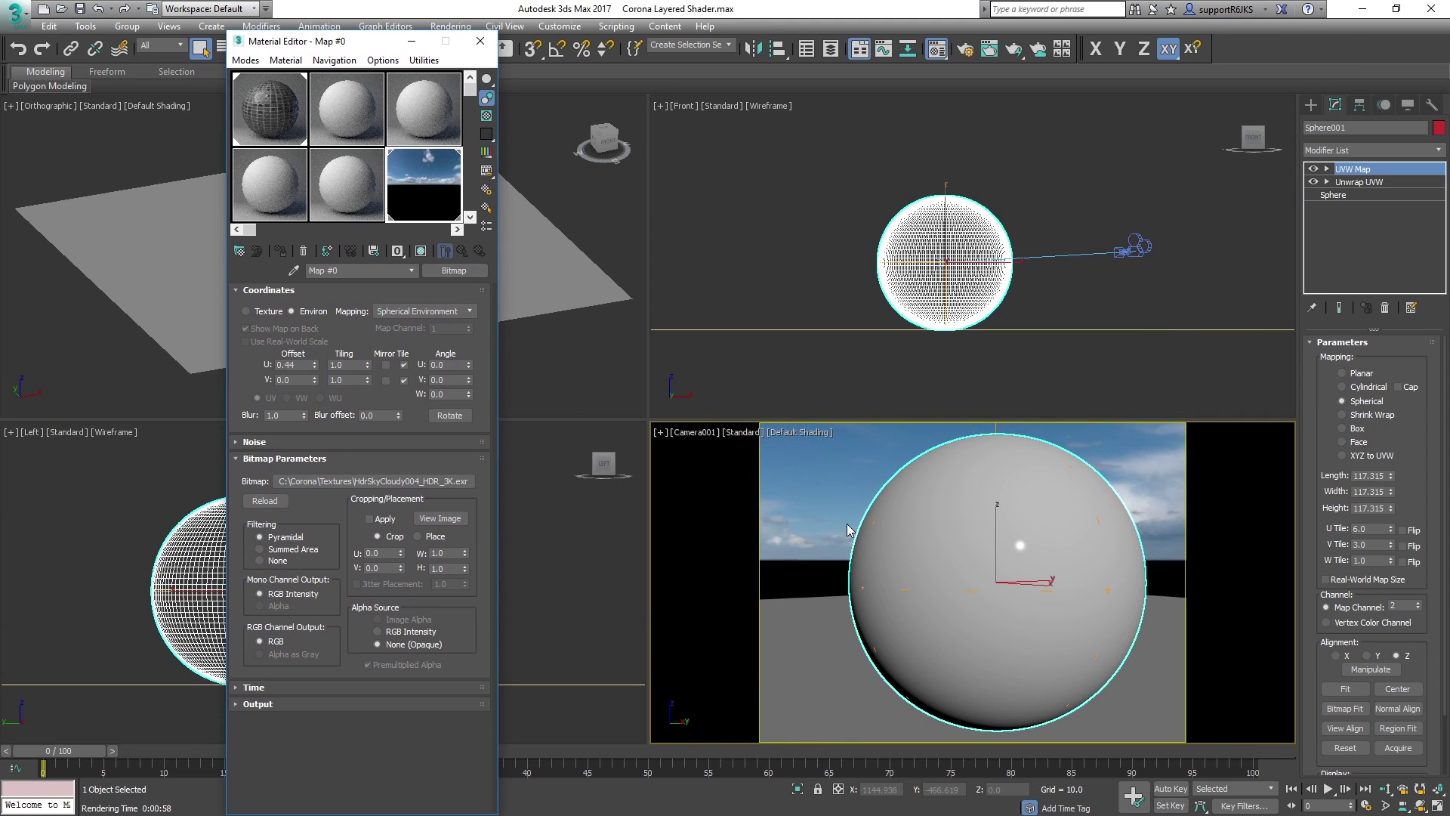
key("shift+q")
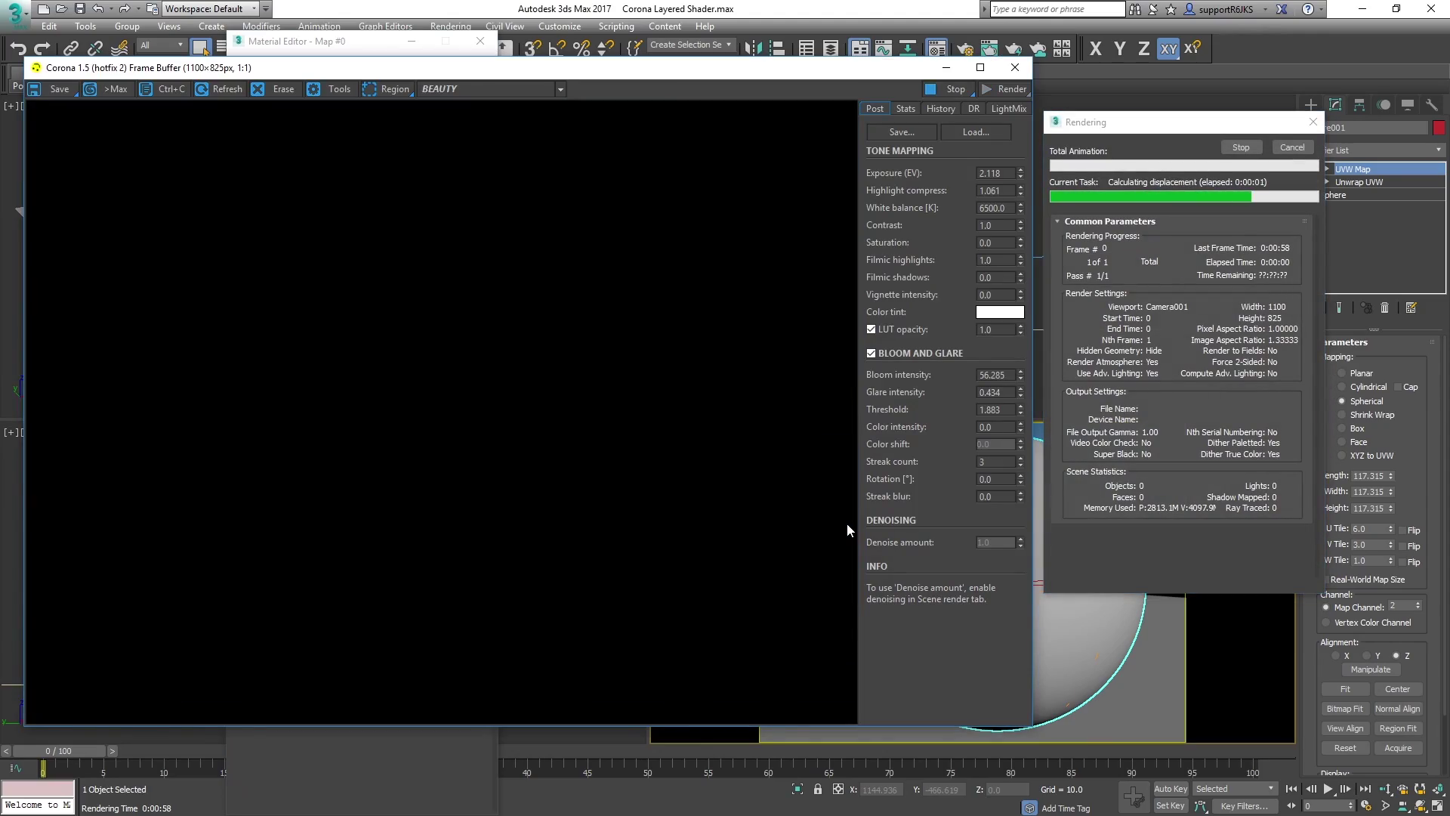